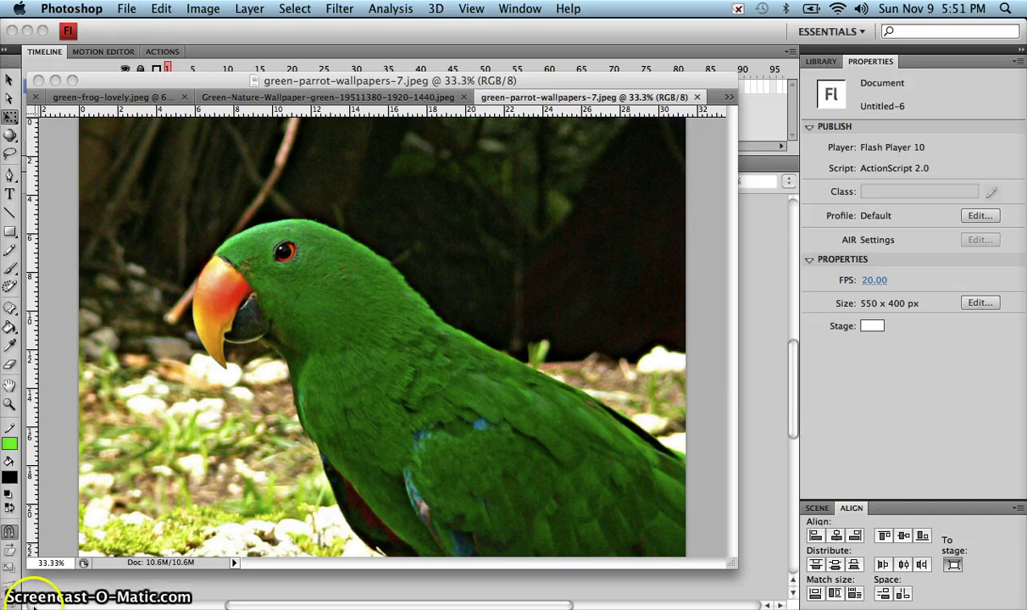
Switch to Photoshop and bring the Green-Fields-Landscape.jpeg image to the front.
left_click(405, 80)
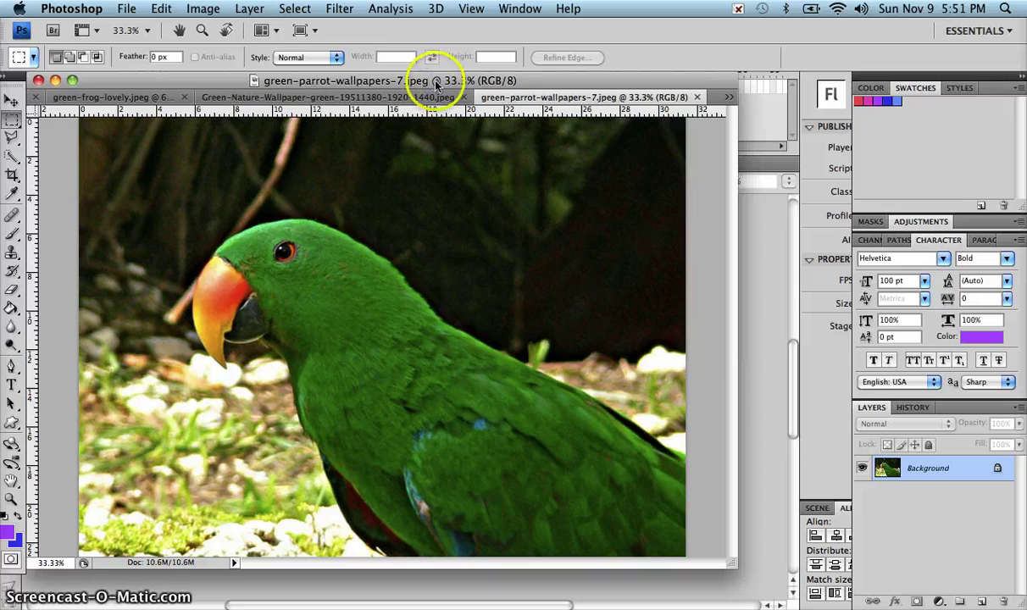
left_click(390, 95)
left_click(256, 98)
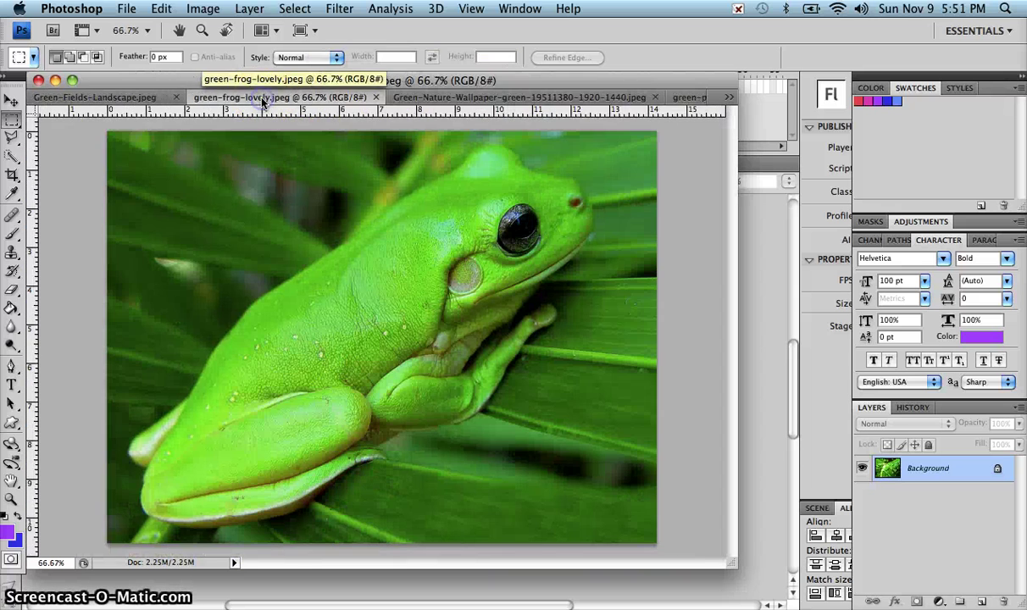
left_click(131, 97)
left_click(550, 383)
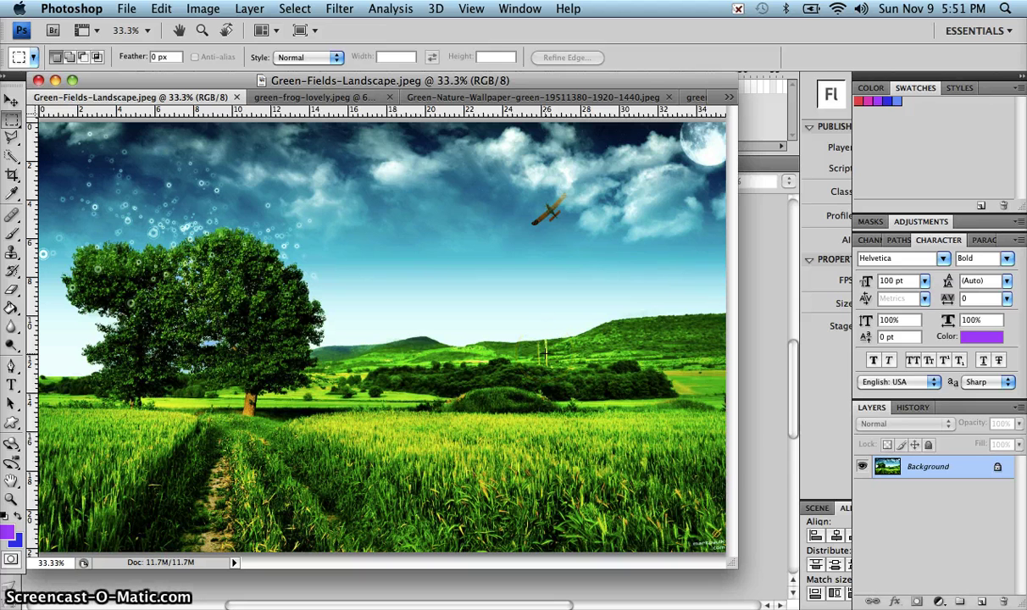
Check the stage size of the Flash document, and return to the landscape image in Photoshop.
left_click(814, 434)
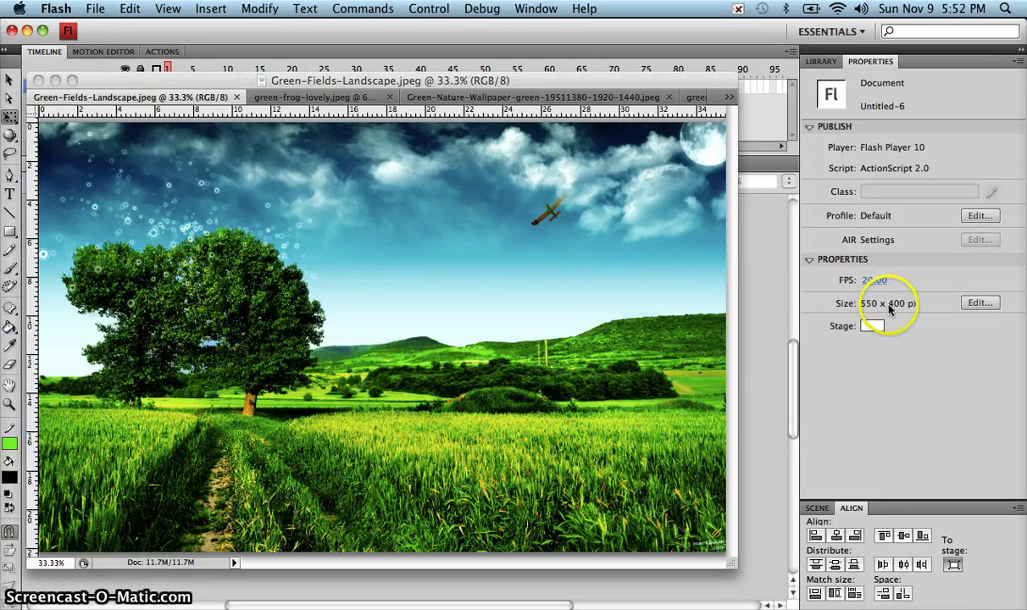
left_click(487, 85)
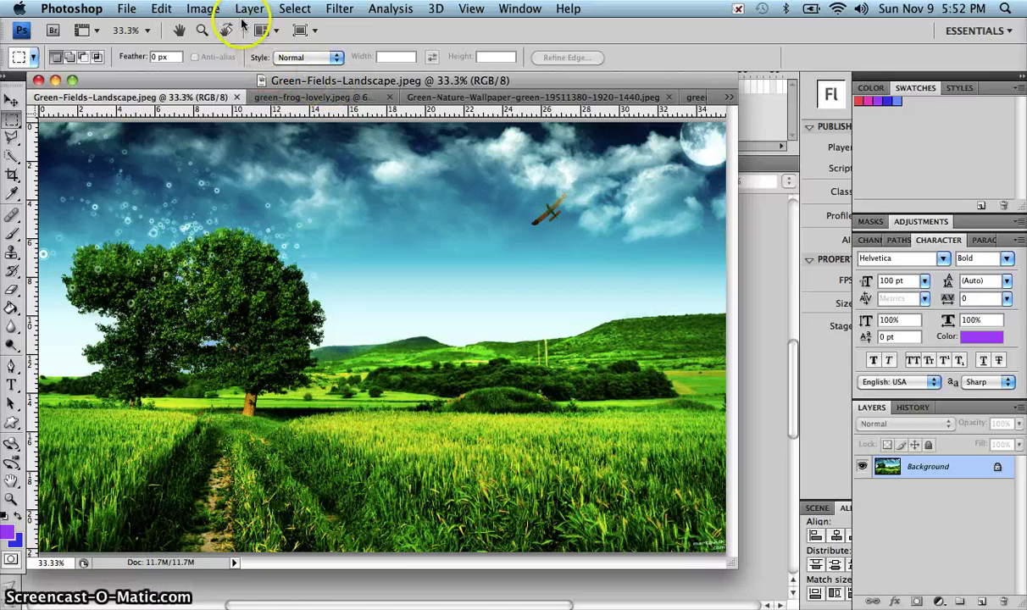
left_click(203, 9)
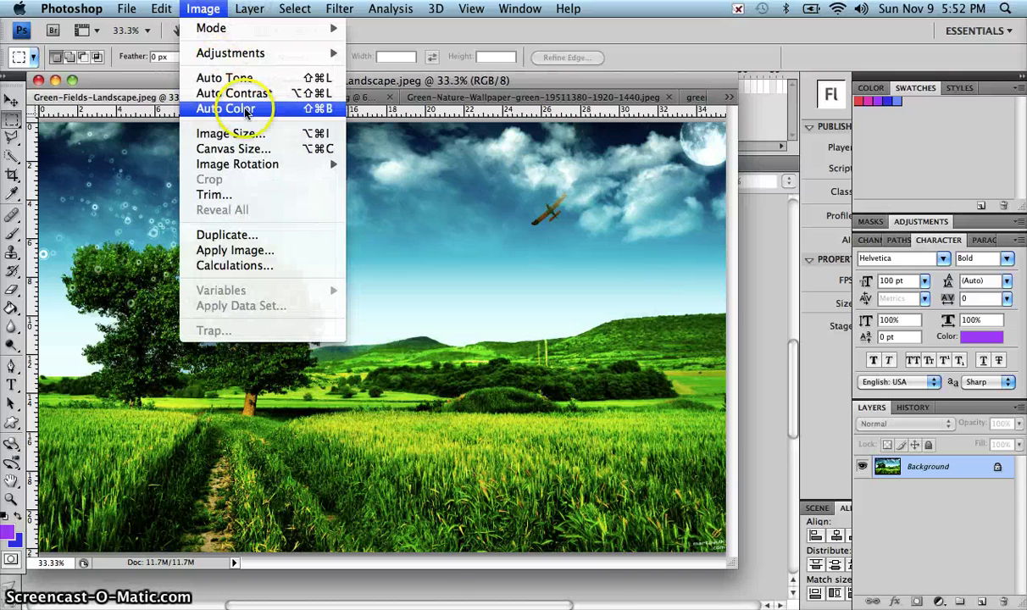
left_click(251, 134)
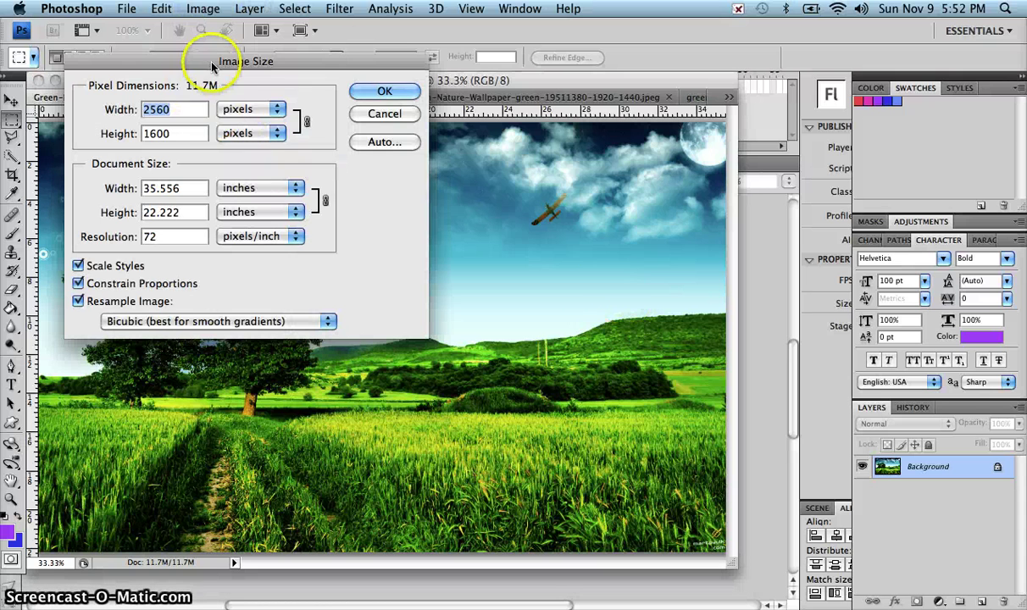
left_click_drag(229, 64, 439, 204)
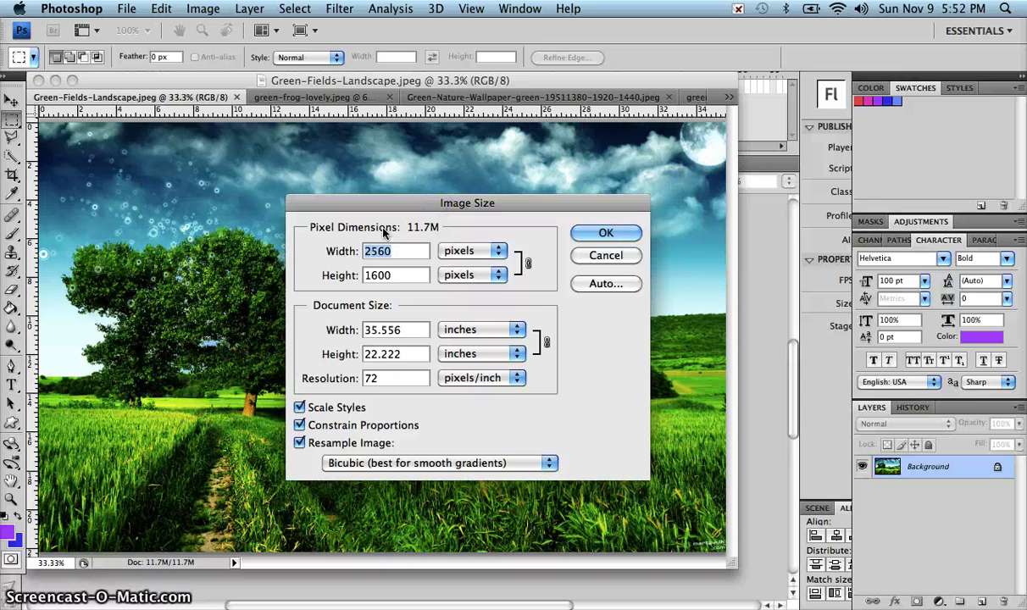
type("550")
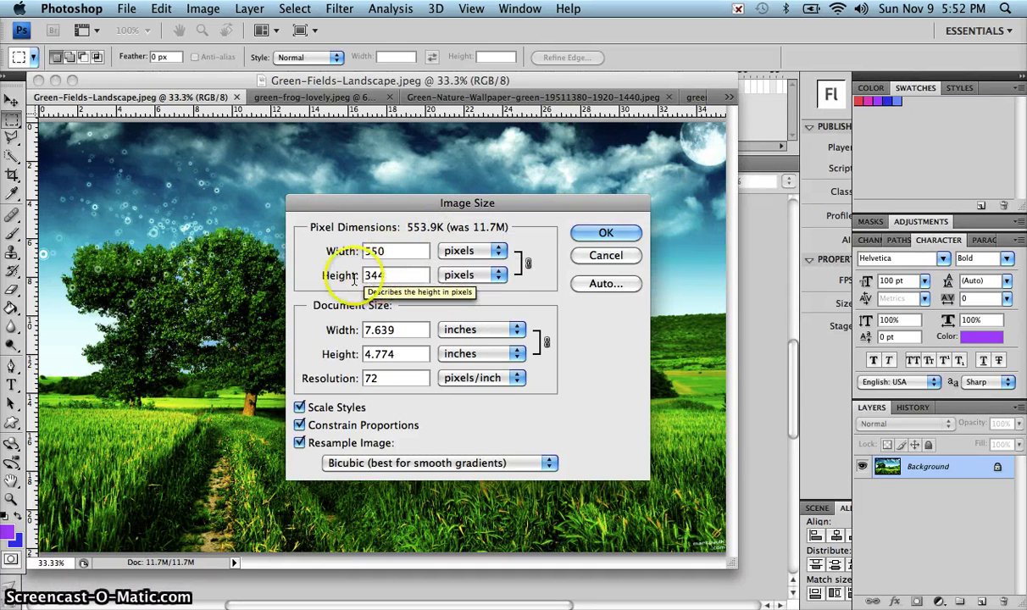
left_click(395, 274)
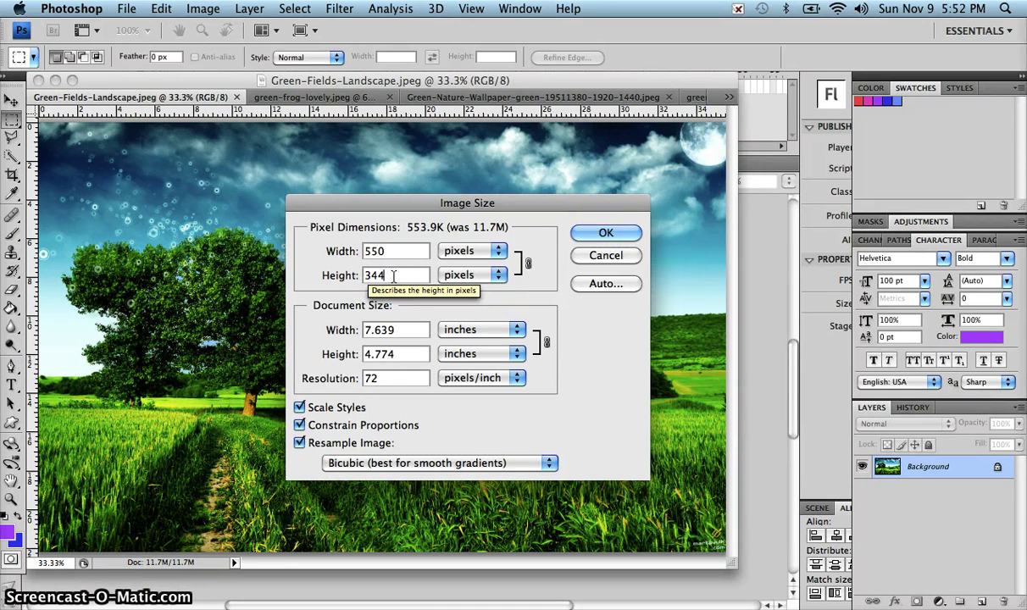
left_click(606, 255)
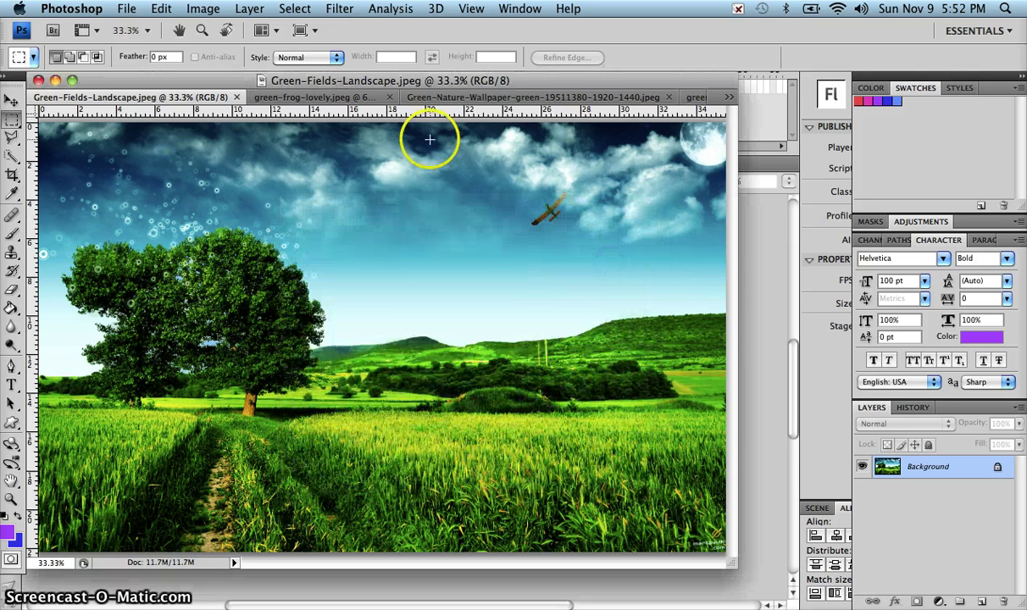
Resize the landscape image to a height of 400 pixels with its proportions constrained.
left_click(209, 12)
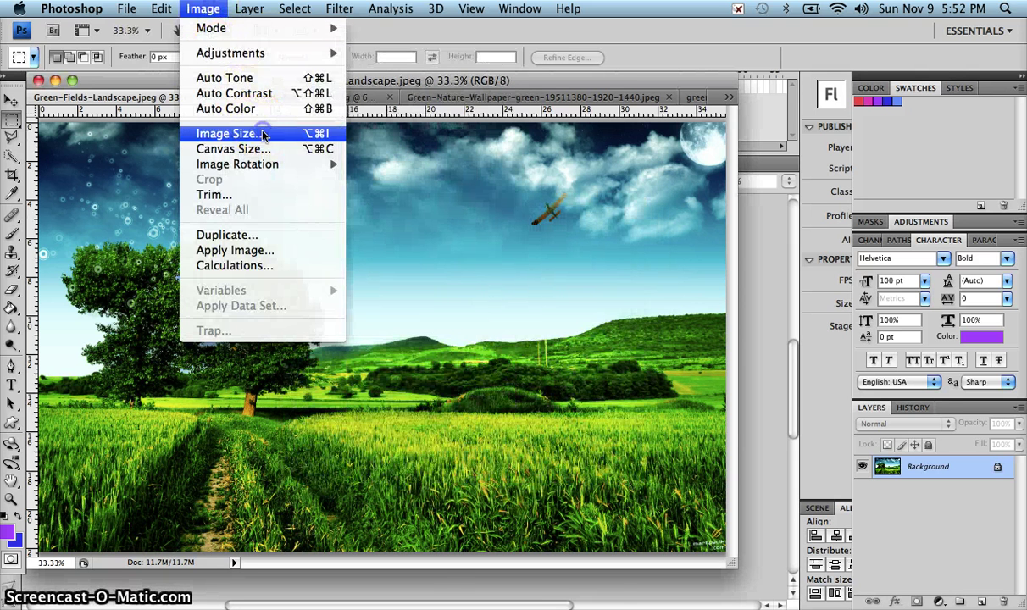
left_click(227, 134)
left_click_drag(397, 275, 335, 268)
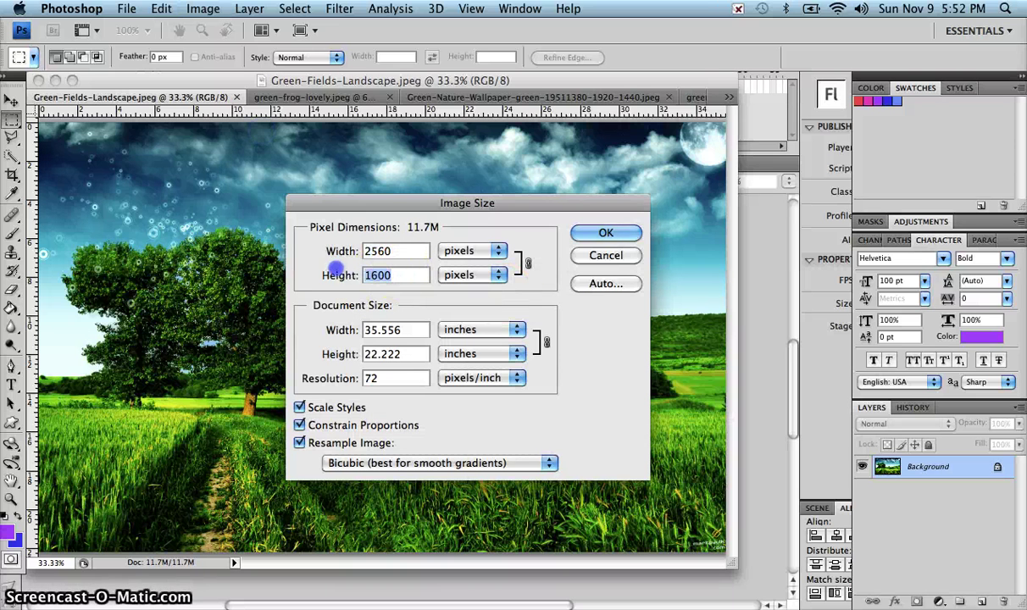
type("400")
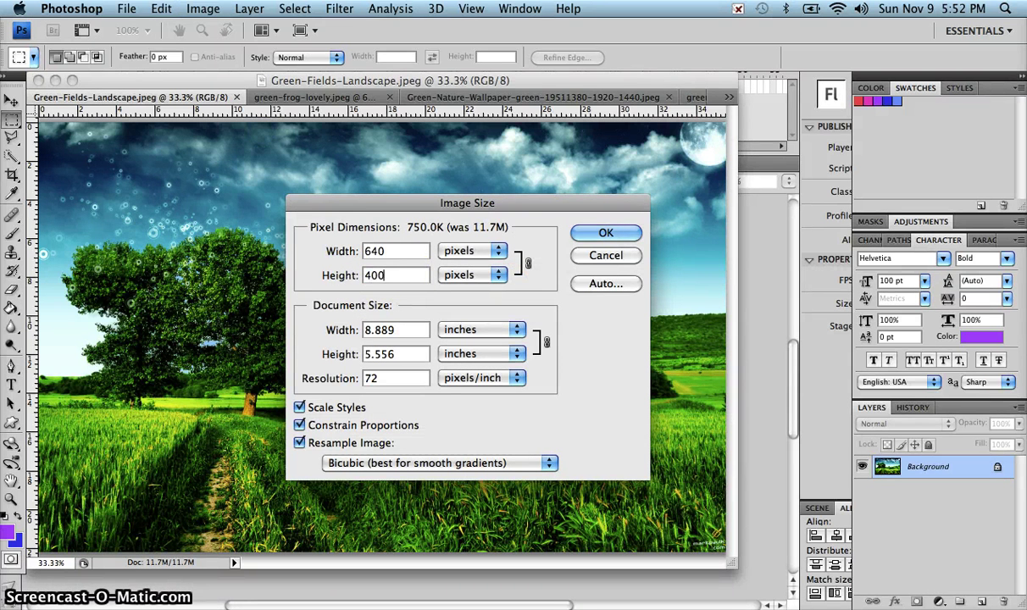
left_click(385, 251)
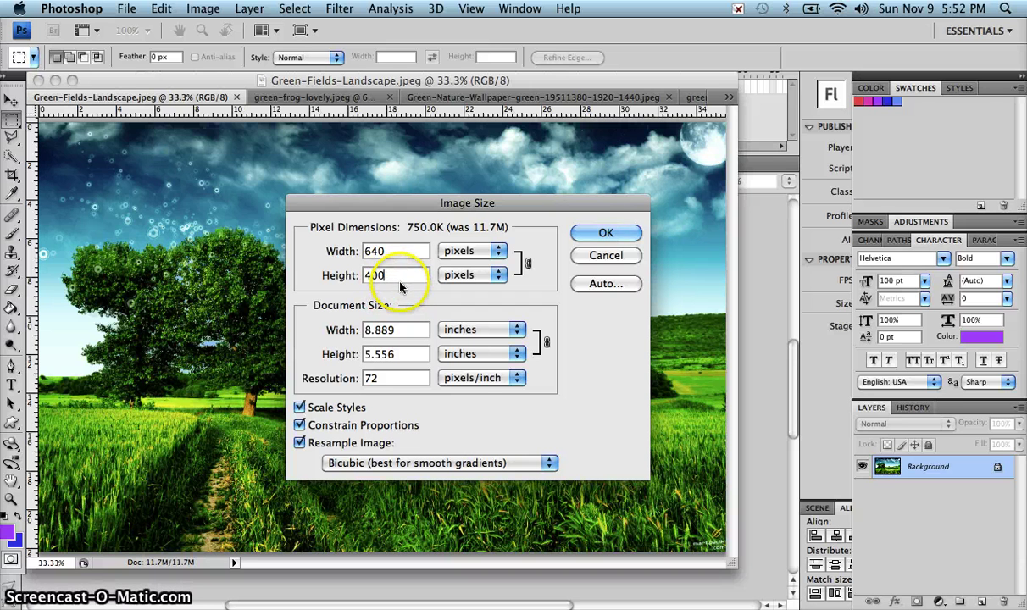
left_click(607, 239)
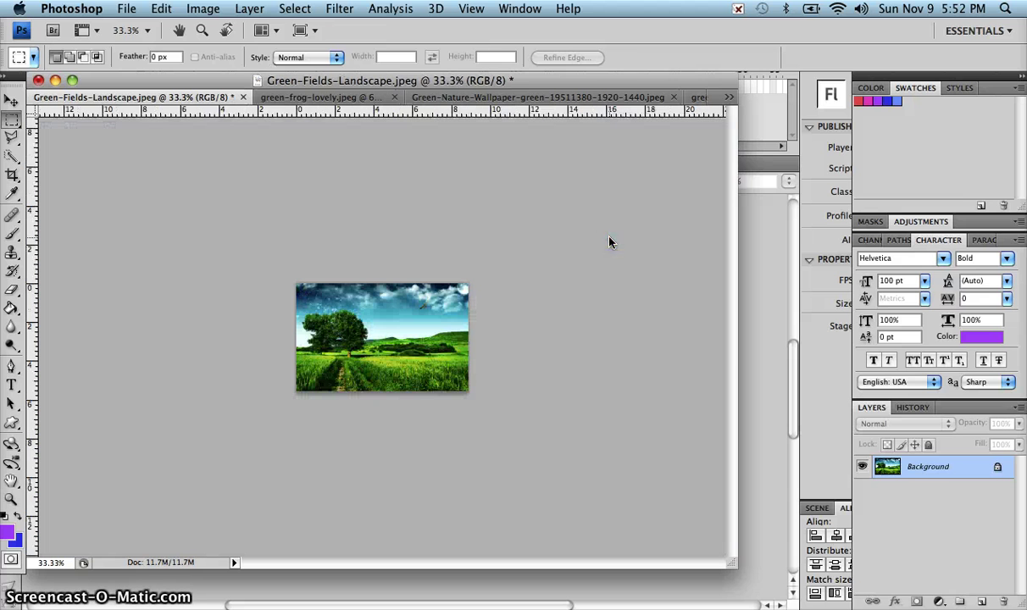
Save the resized landscape as a JPEG named meadow.jpg on the Desktop and close it.
left_click(124, 9)
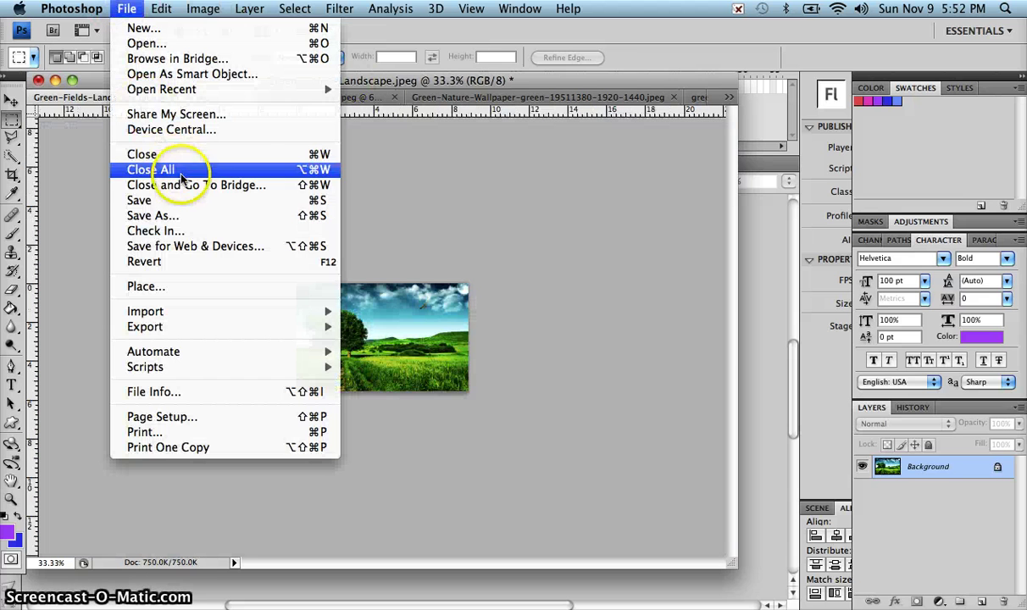
left_click(190, 216)
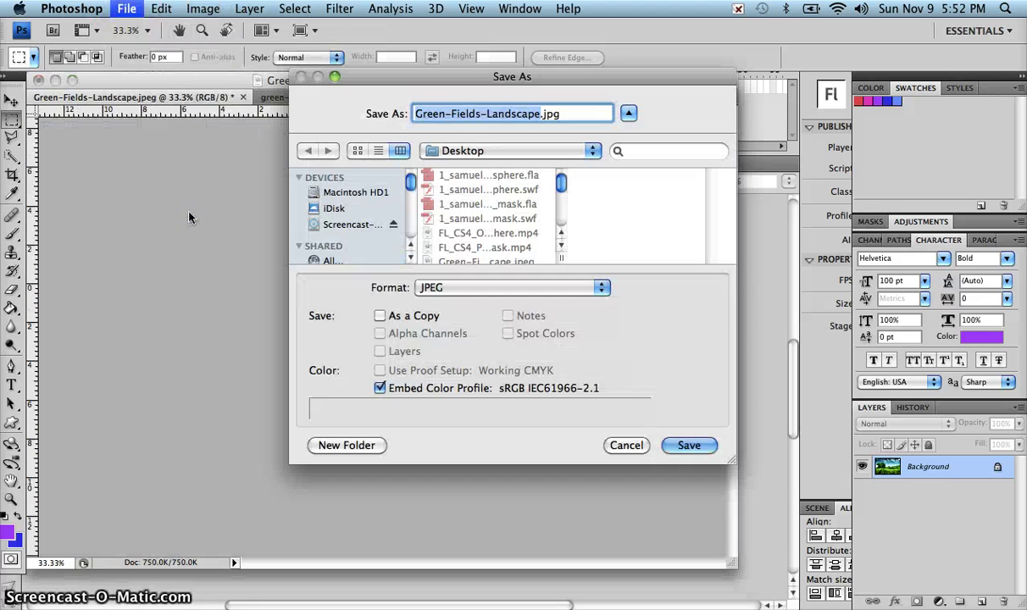
left_click(520, 287)
left_click(520, 288)
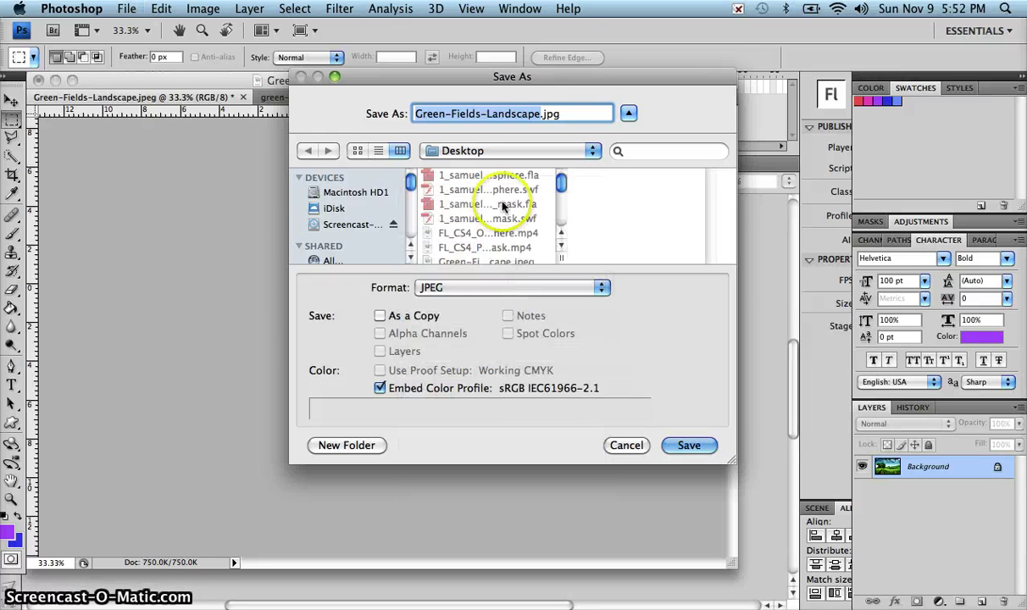
left_click(525, 112)
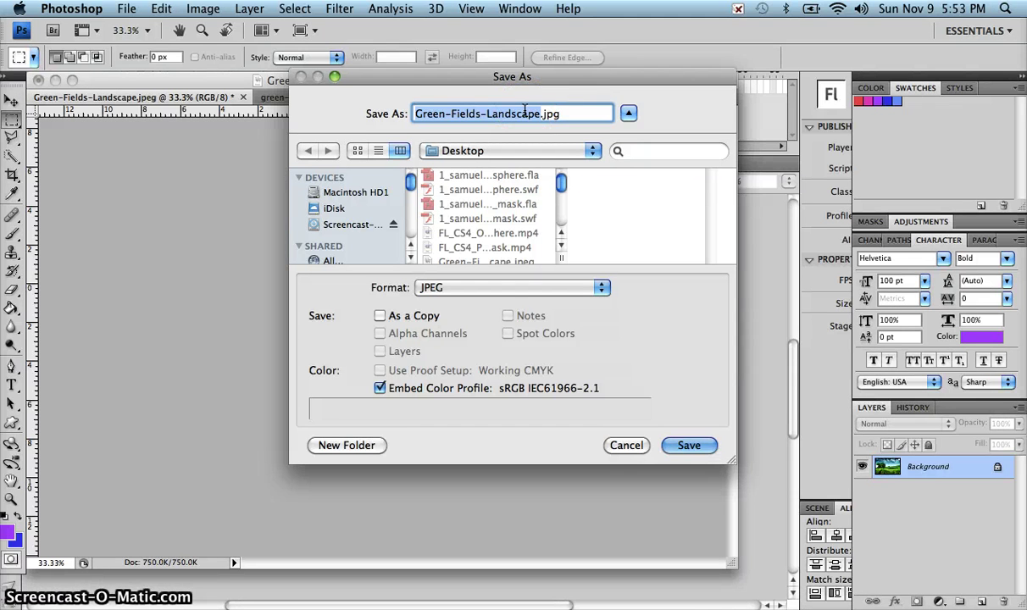
type("meadow")
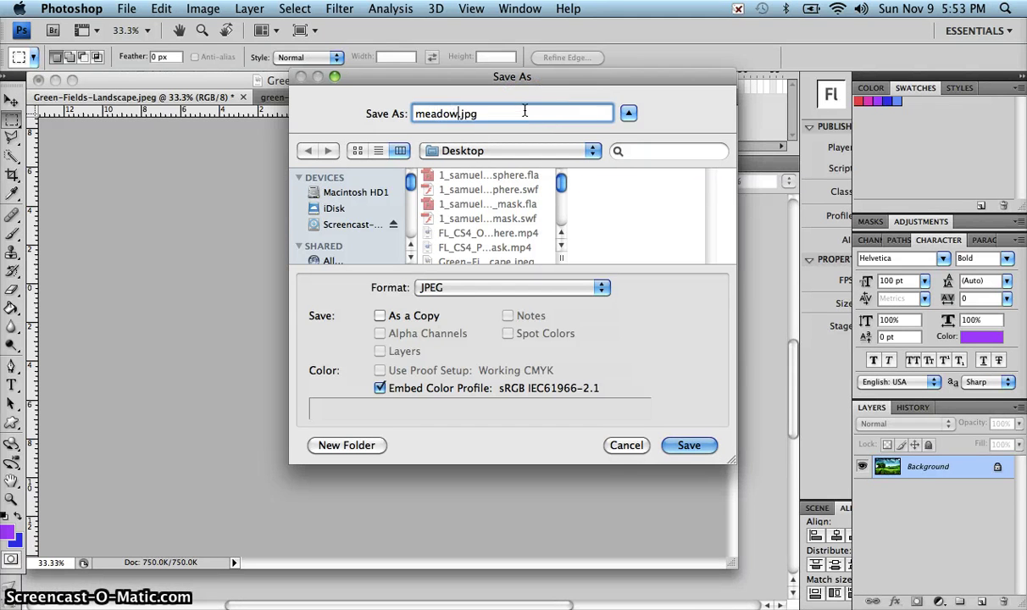
left_click(689, 445)
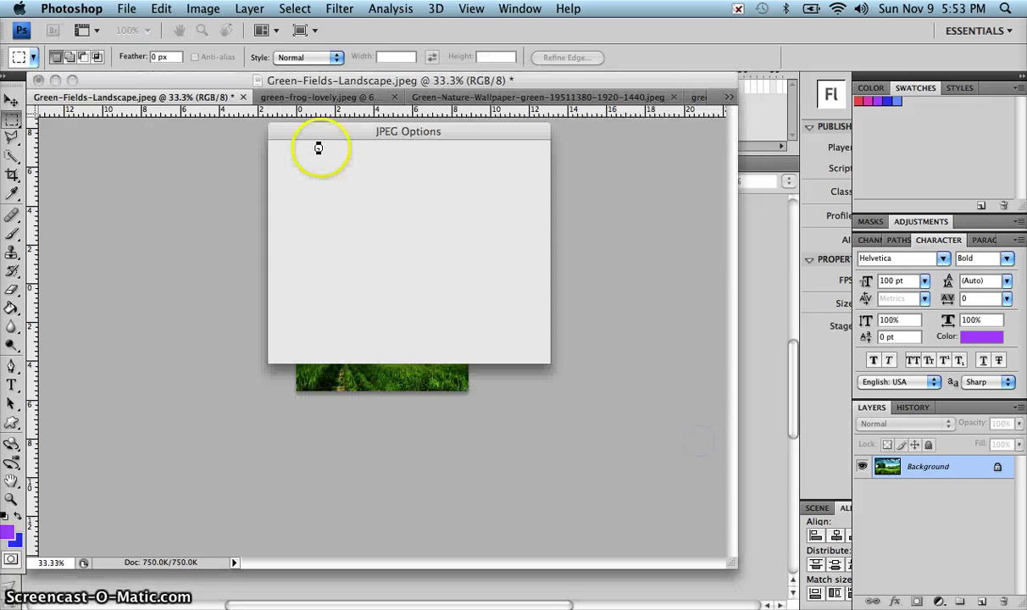
left_click(488, 157)
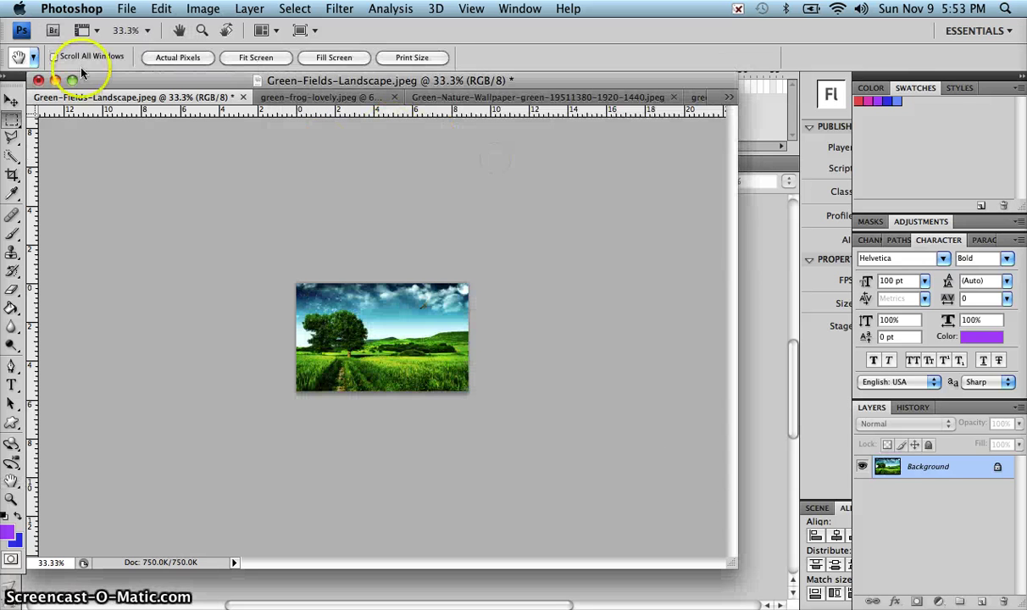
left_click(166, 98)
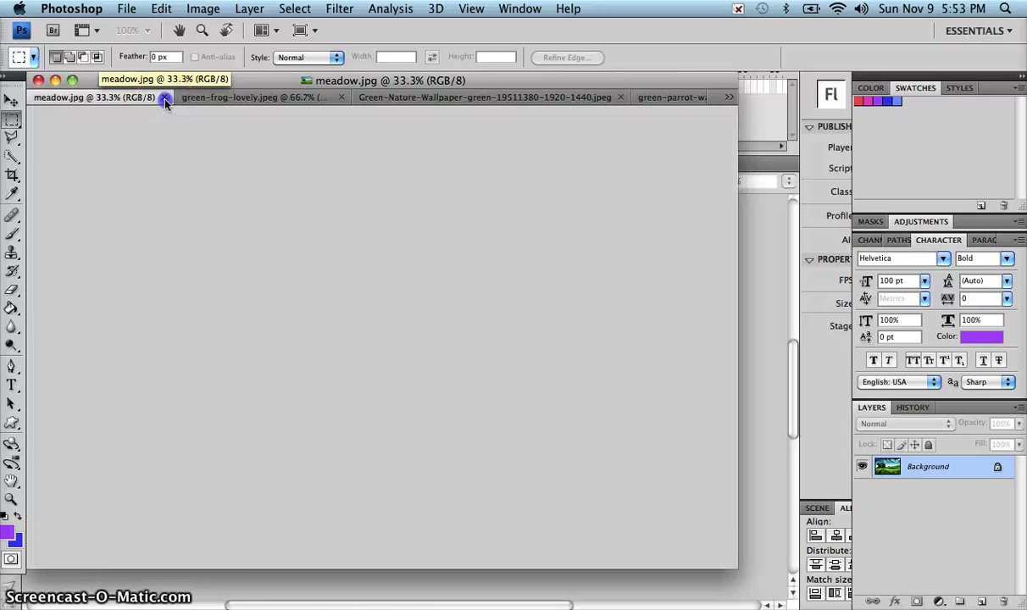
Resize the green-frog-lovely image to a width of 550 pixels with its proportions constrained.
left_click(208, 9)
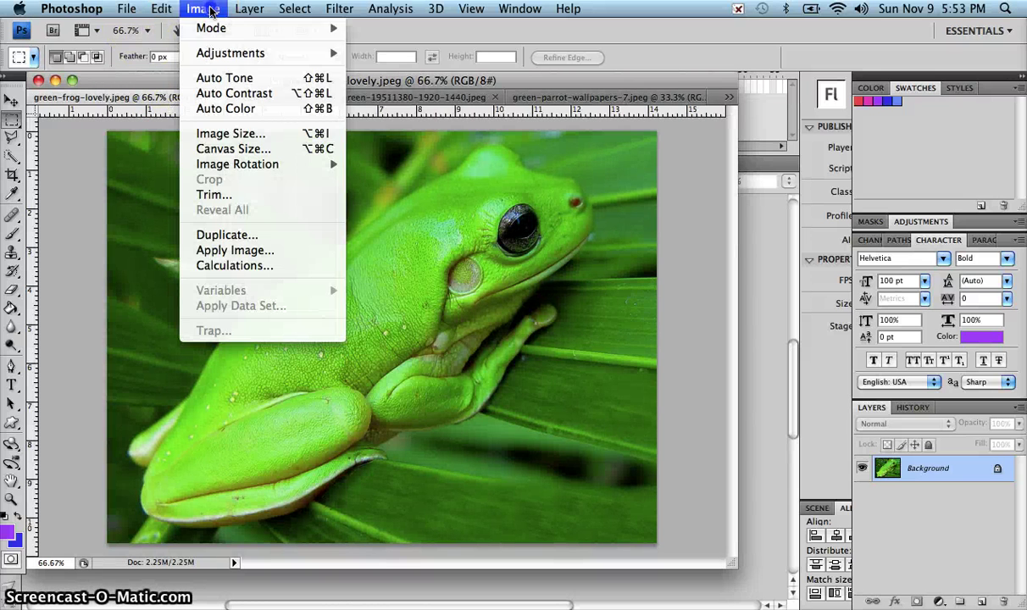
left_click(230, 133)
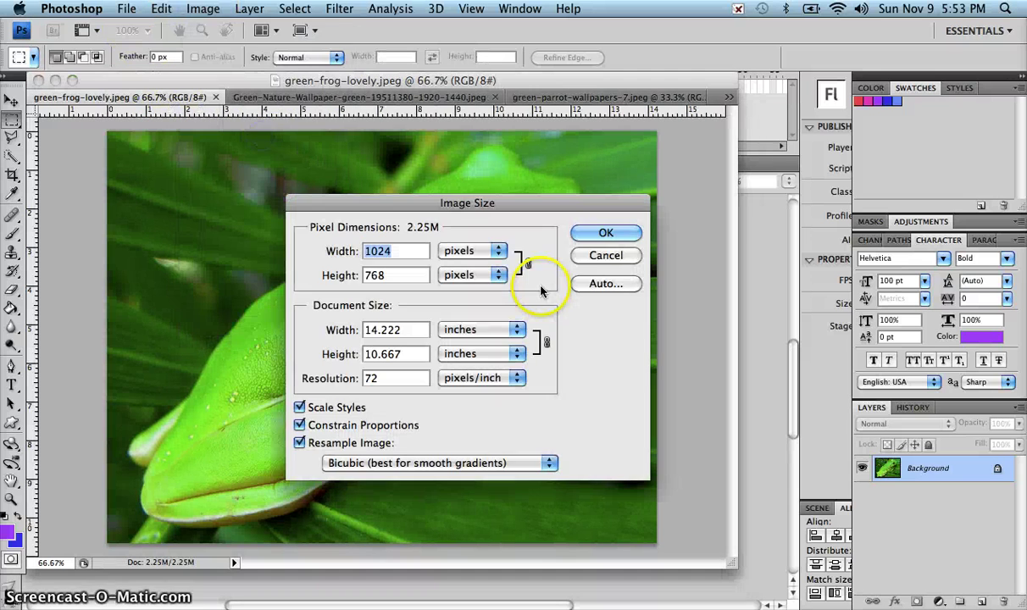
left_click(411, 275)
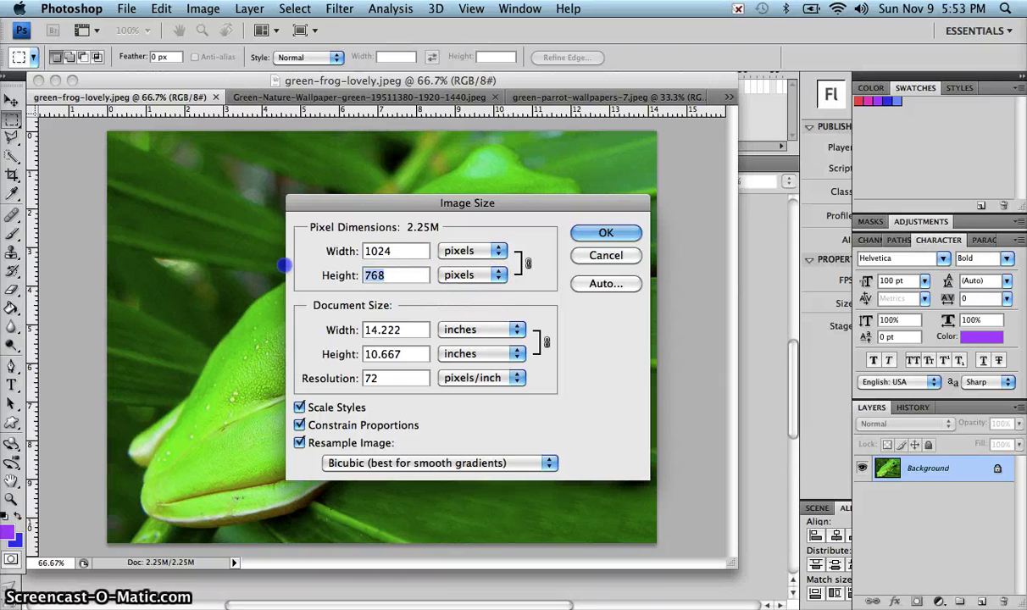
type("400")
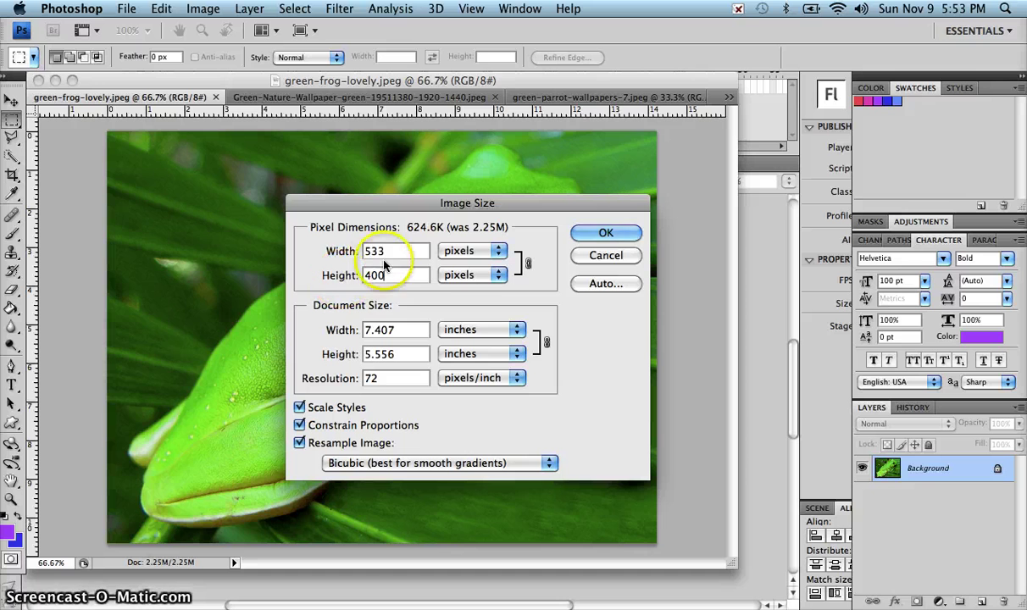
left_click_drag(394, 251, 341, 250)
type("5")
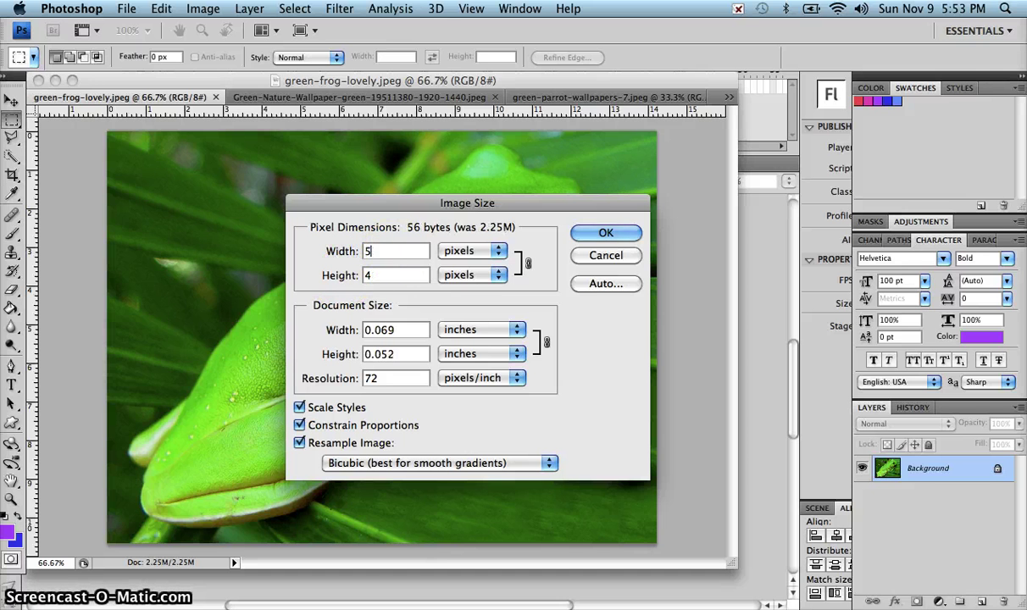
type("50")
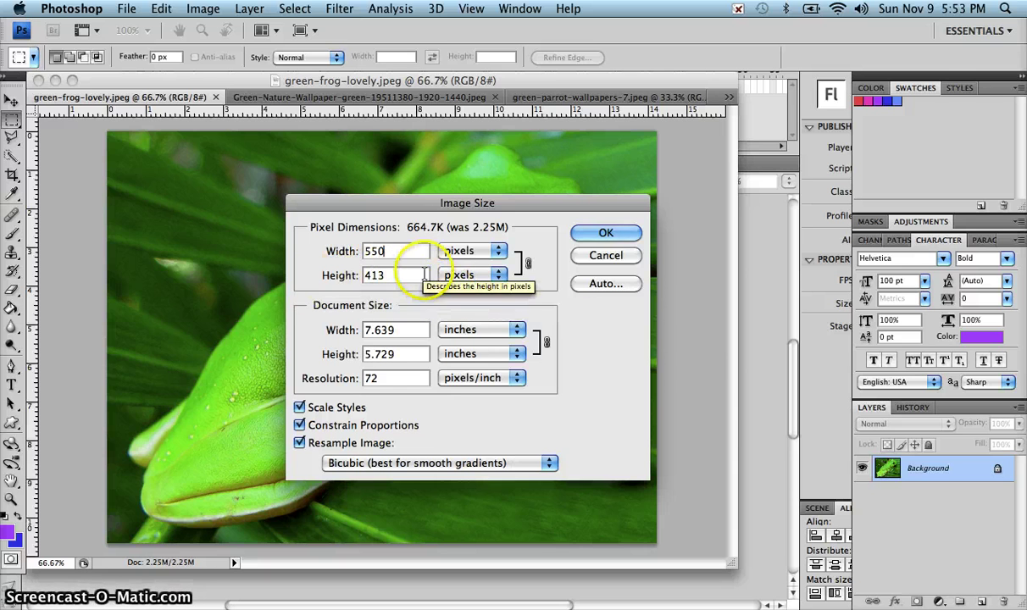
left_click(604, 232)
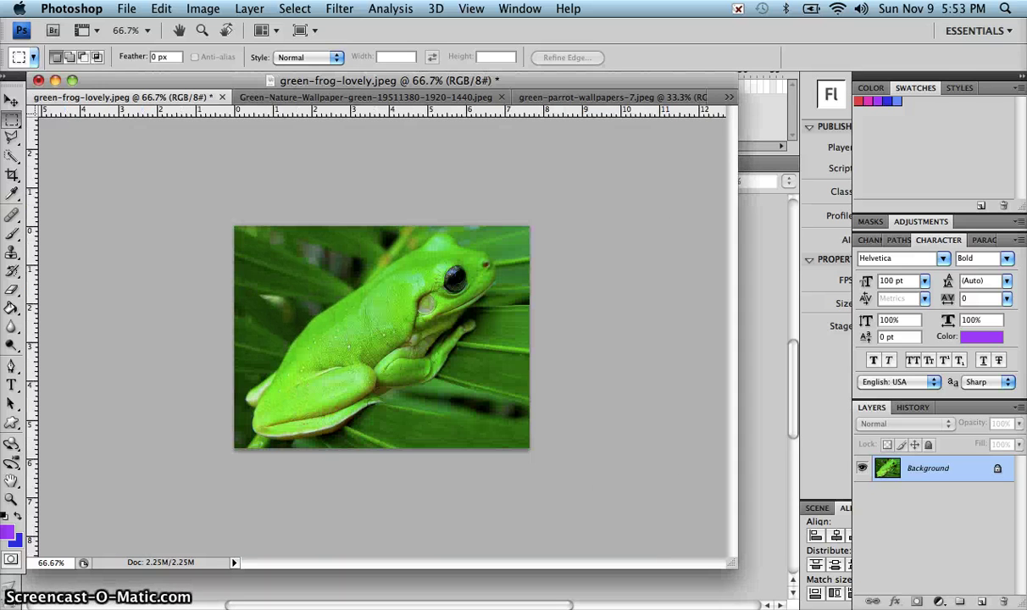
Save the resized frog image as a JPEG named frog.jpg on the Desktop and close it.
left_click(136, 9)
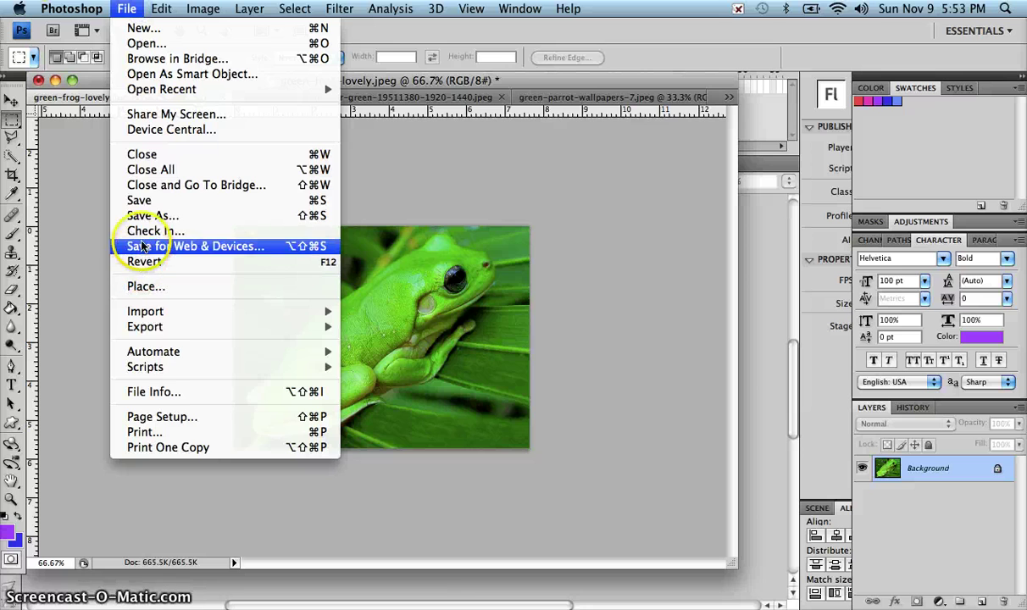
left_click(149, 218)
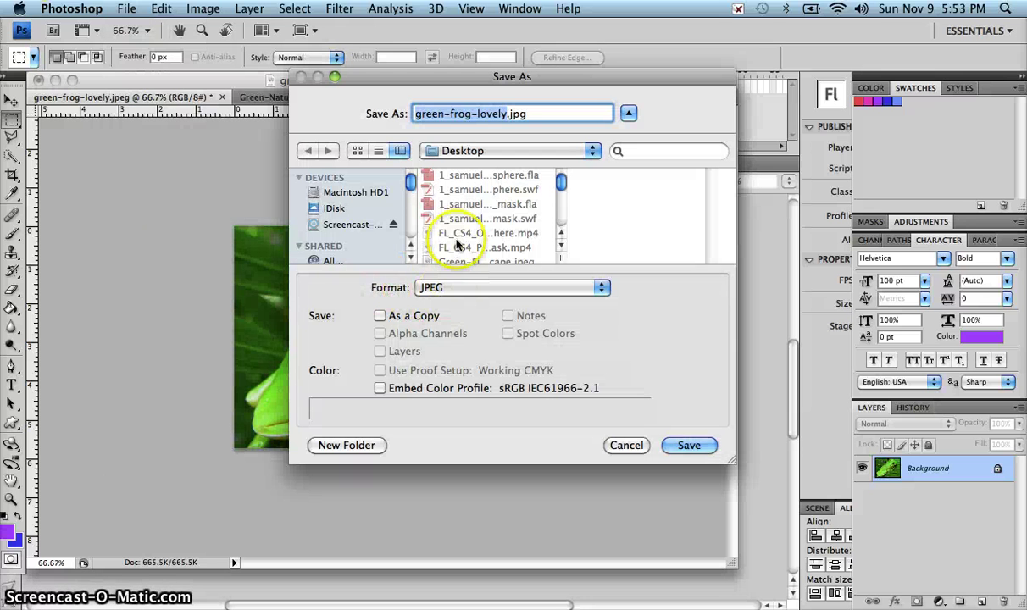
type("frog")
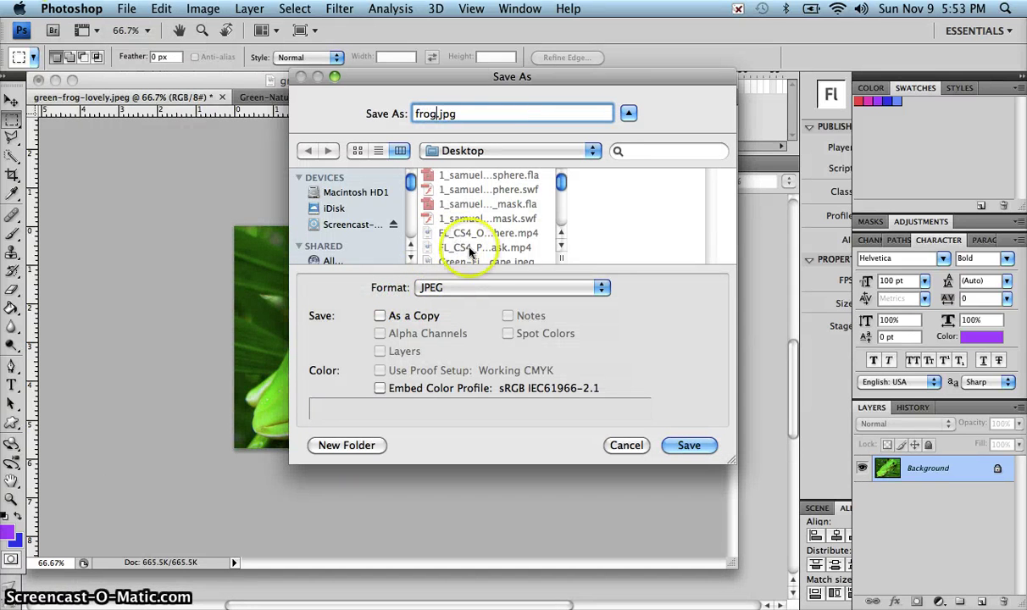
left_click(691, 438)
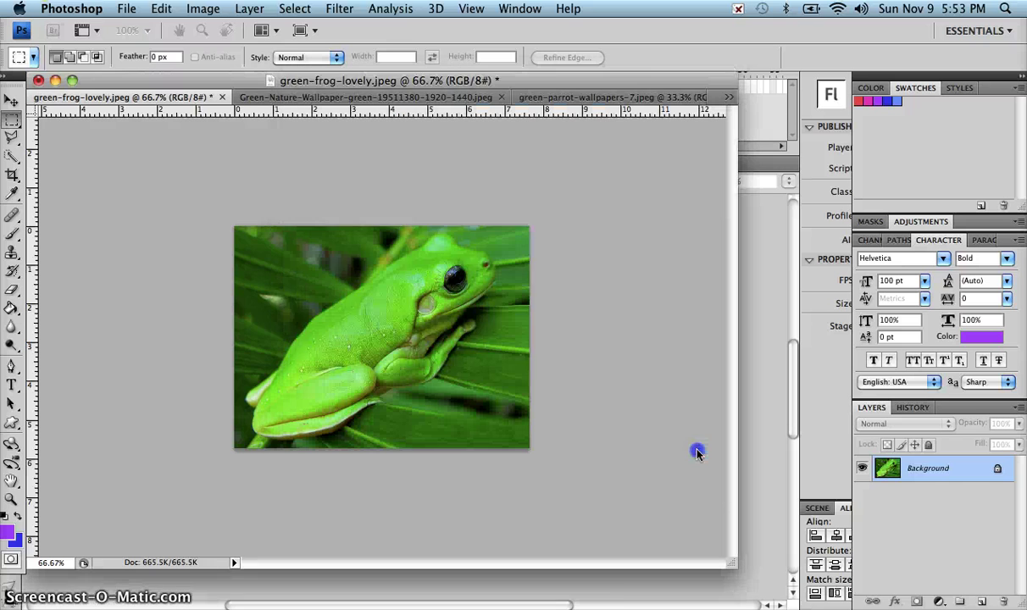
left_click(498, 161)
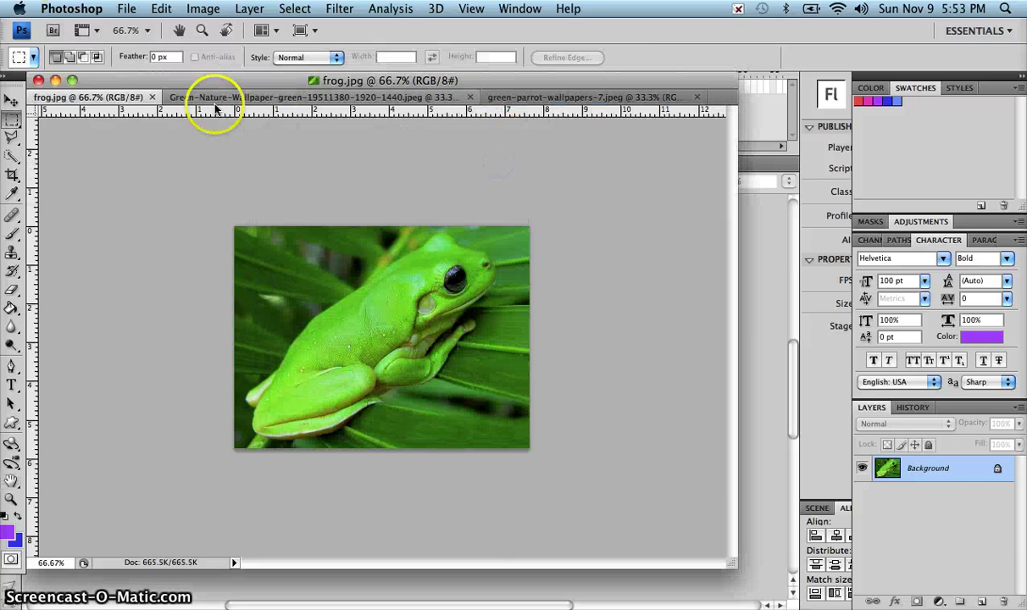
left_click(152, 100)
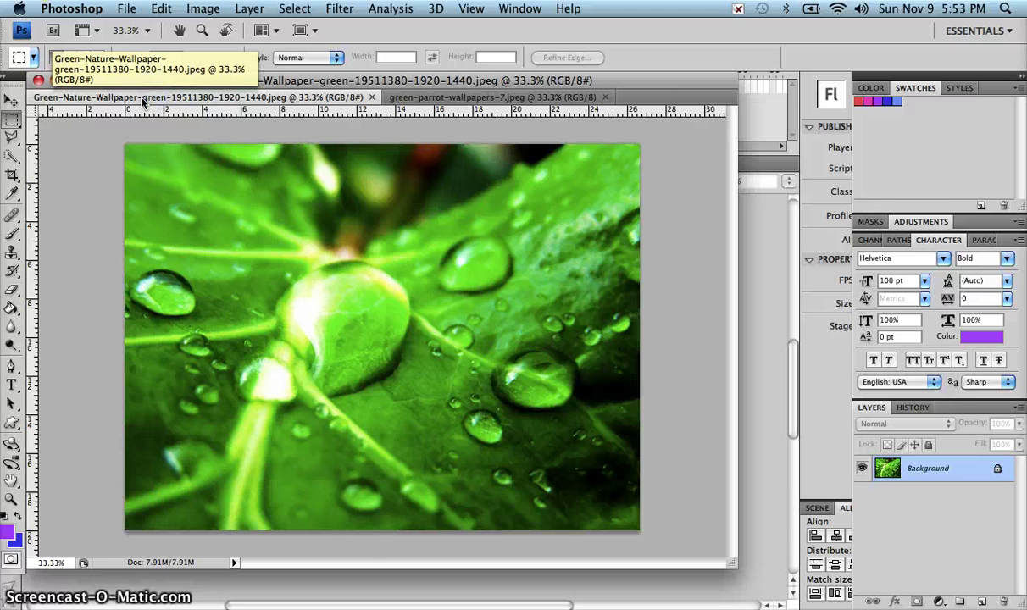
Resize the Green-Nature-Wallpaper leaf image to a width of 550 pixels with its proportions constrained.
left_click(208, 10)
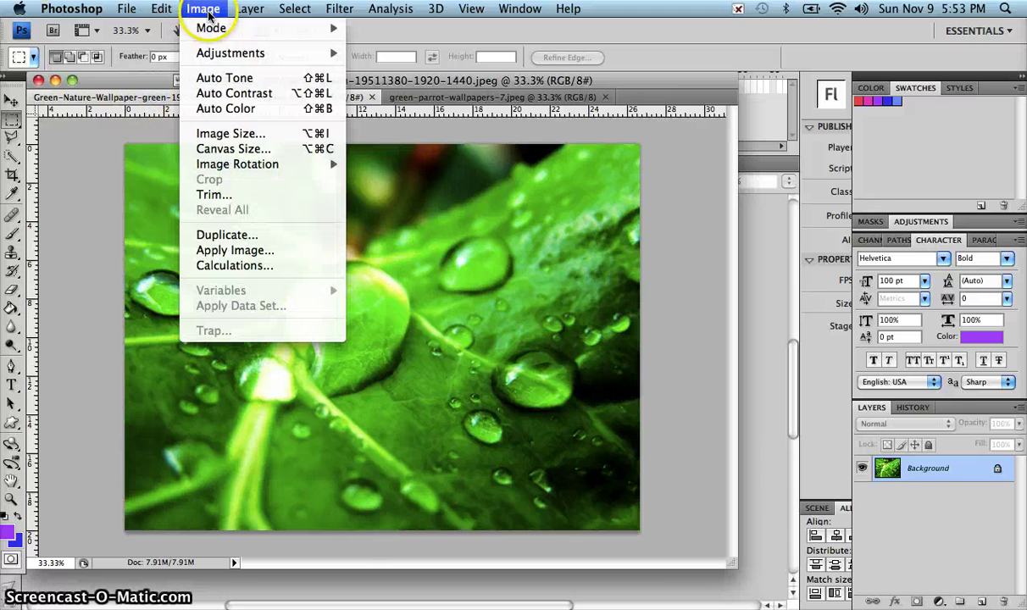
left_click(229, 132)
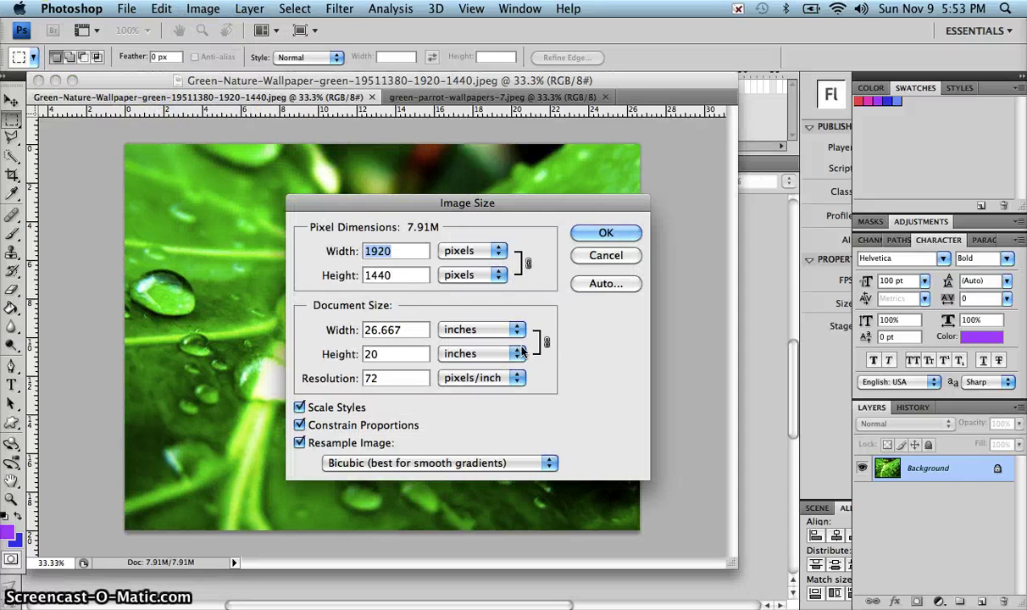
type("550")
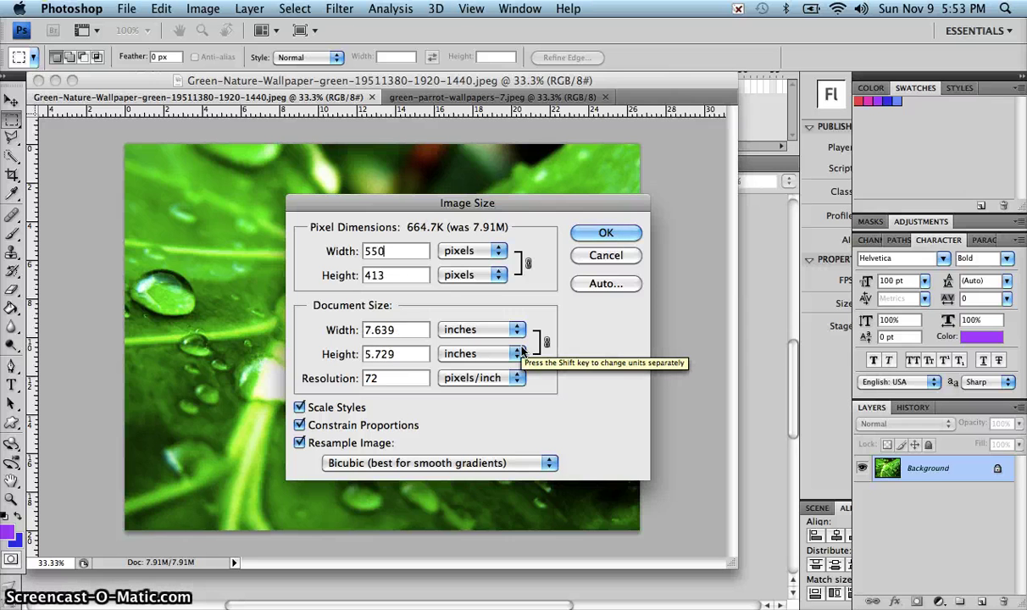
left_click(593, 233)
Save the resized leaf image as a JPEG named leaf.jpg on the Desktop at quality 10 and close it.
left_click(127, 9)
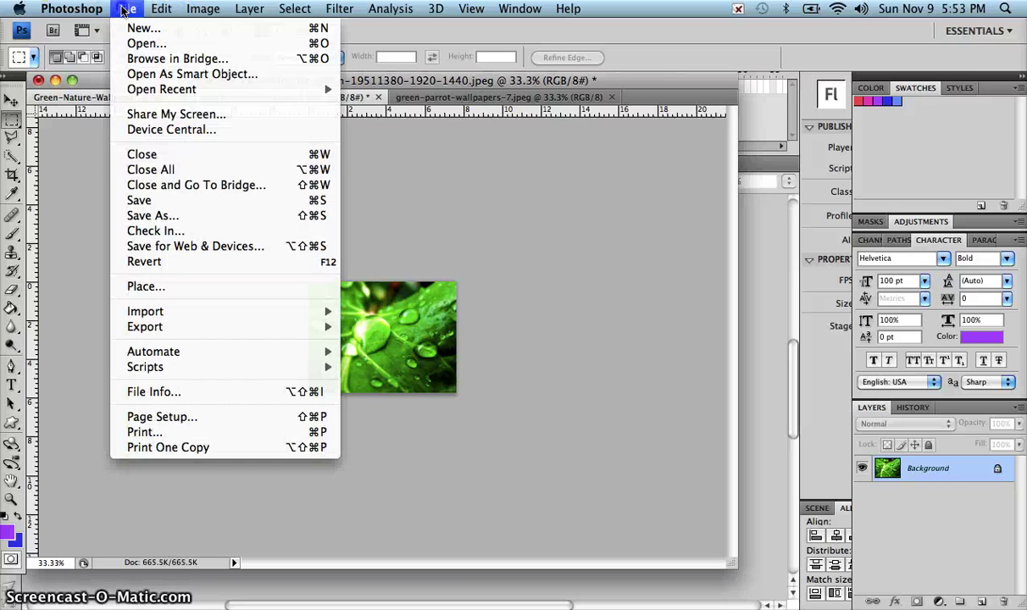
left_click(152, 215)
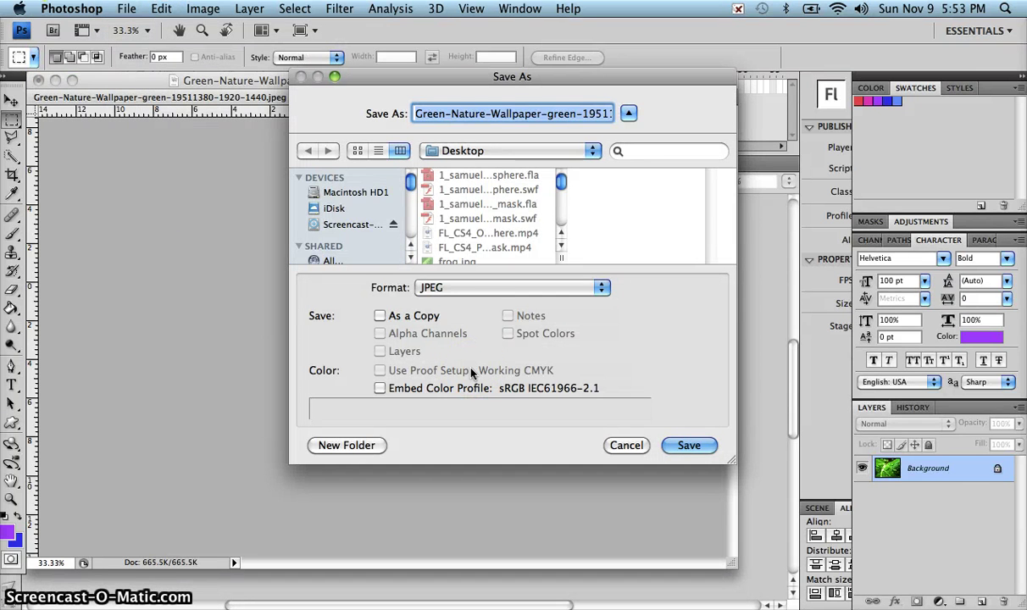
type("leaf.jpg")
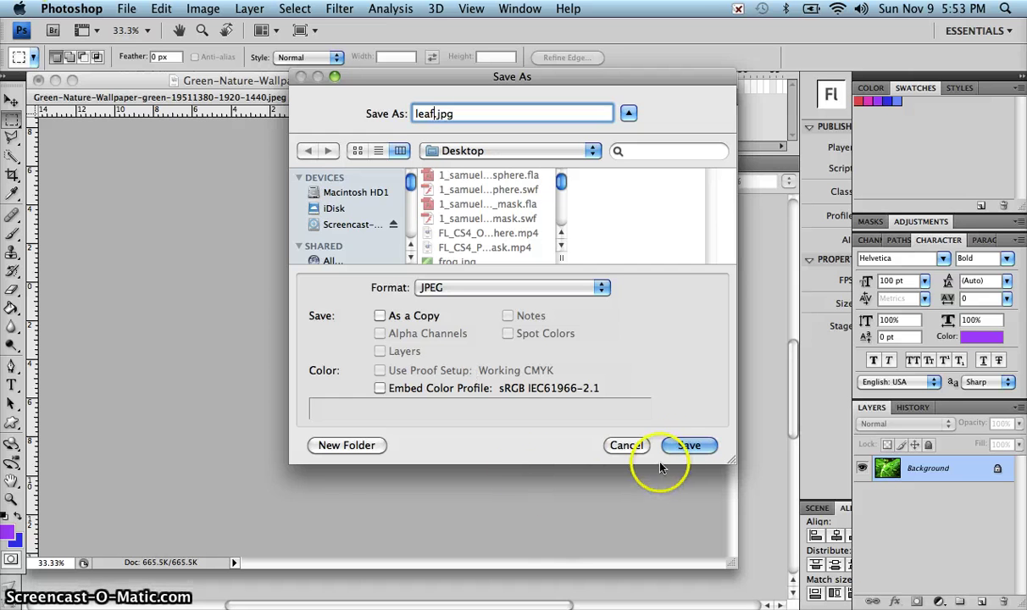
left_click(686, 446)
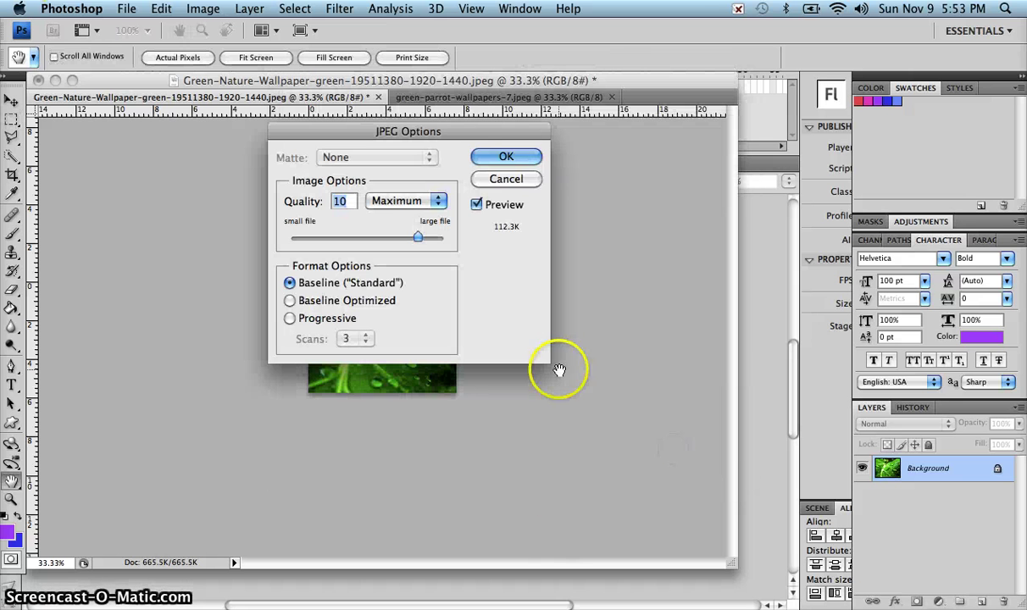
left_click(499, 158)
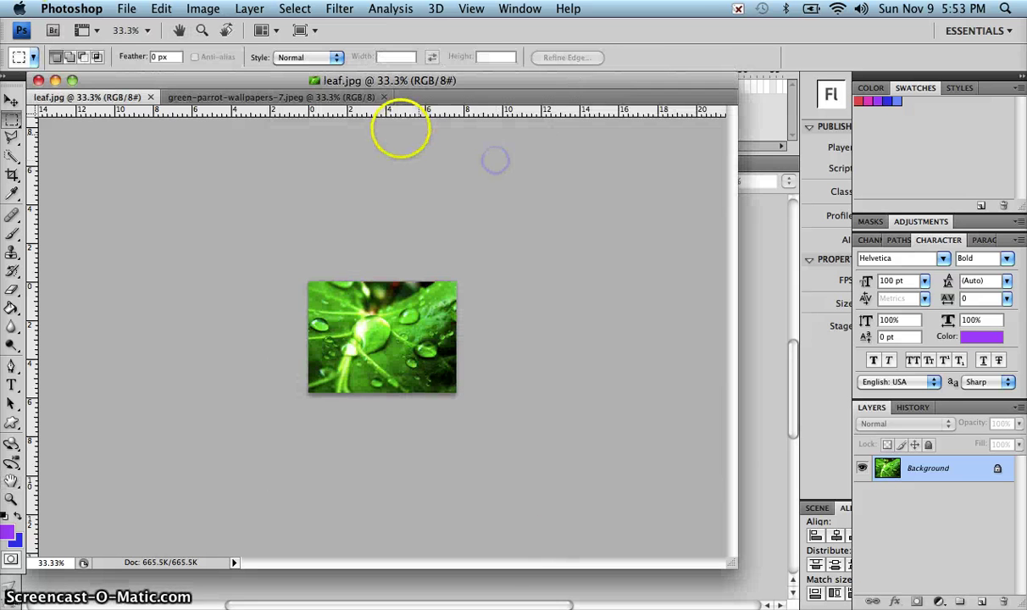
left_click(152, 98)
Resize the green parrot image to 552 x 400 pixels with its proportions constrained.
left_click(203, 8)
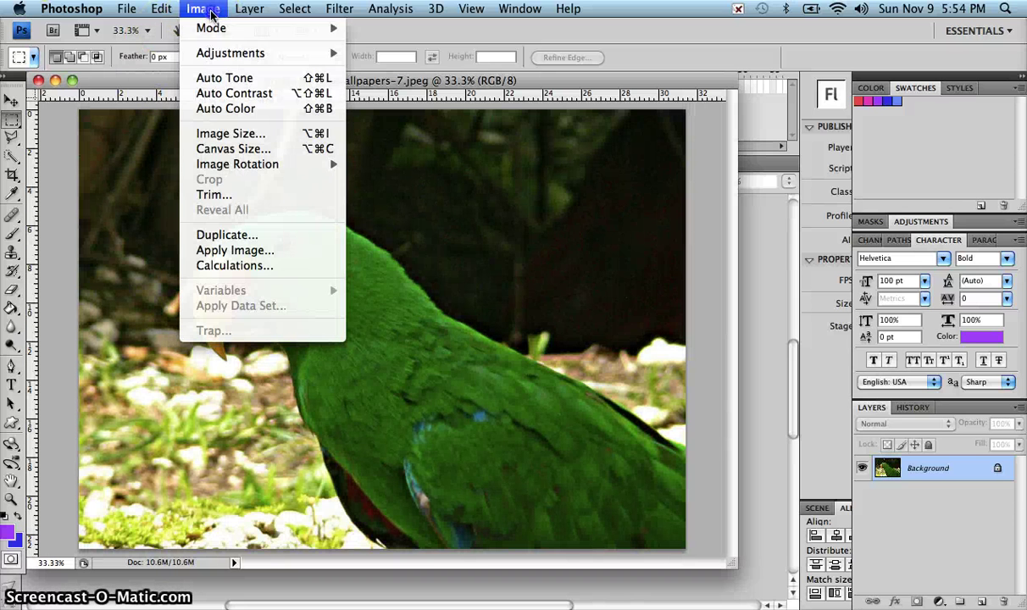
left_click(252, 133)
double_click(389, 251)
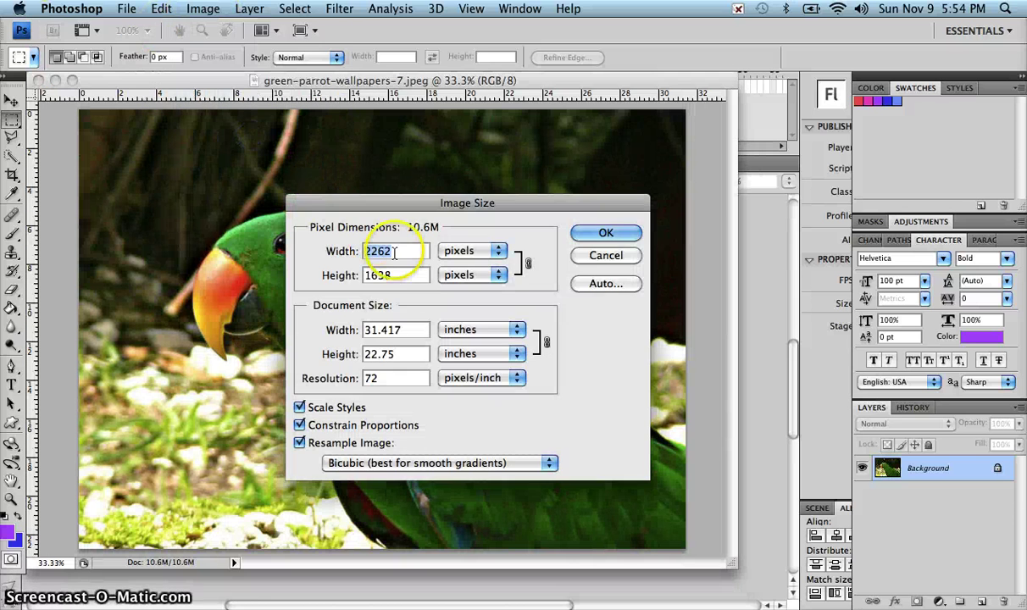
type("550")
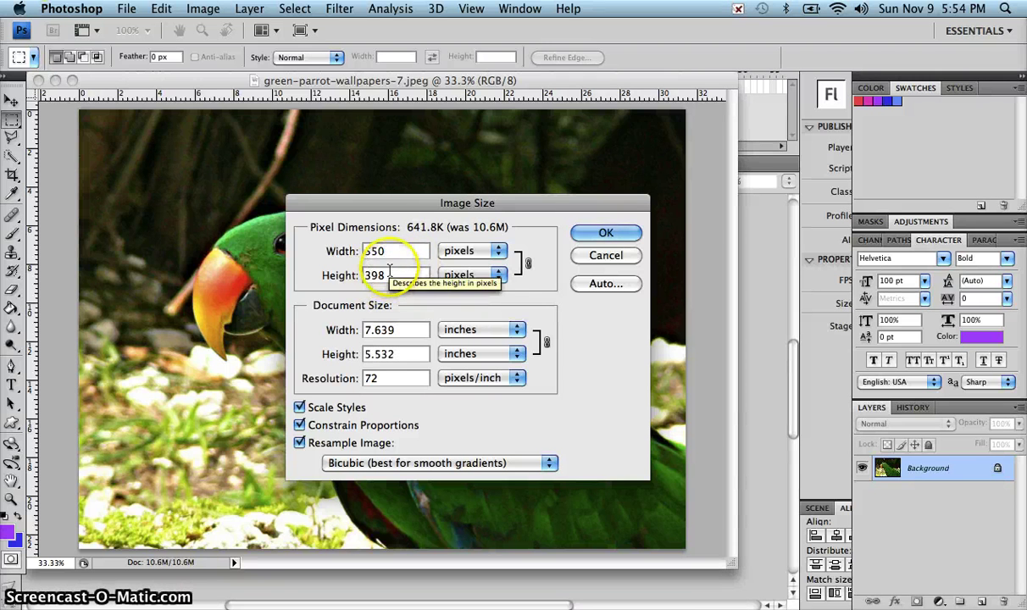
key("BackSpace")
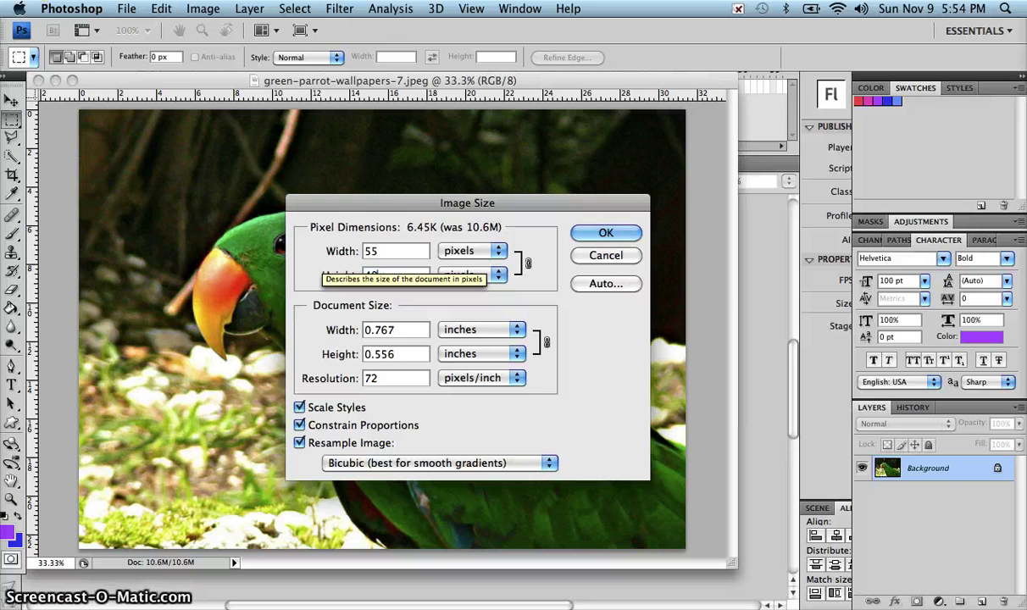
type("2")
left_click(399, 274)
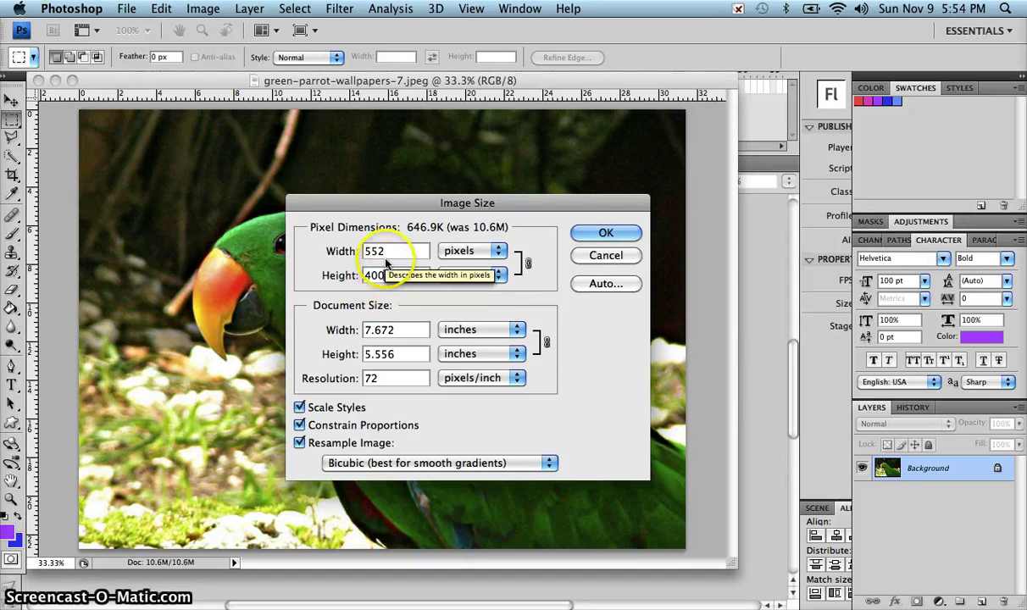
left_click(603, 232)
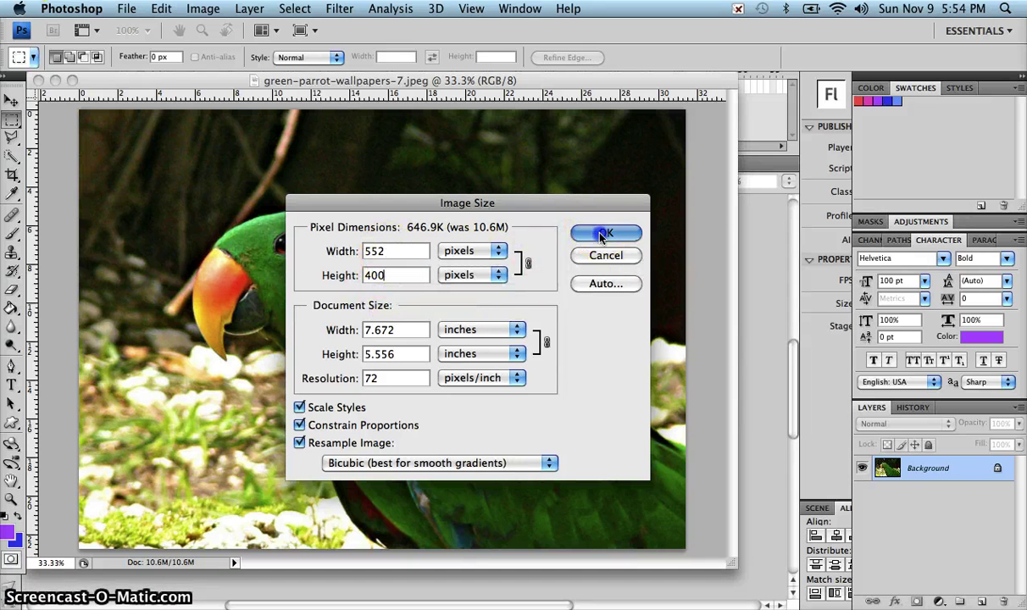
Save the resized parrot image as parrot.jpg on the Desktop, raising the JPEG quality close to the large-file end.
left_click(128, 8)
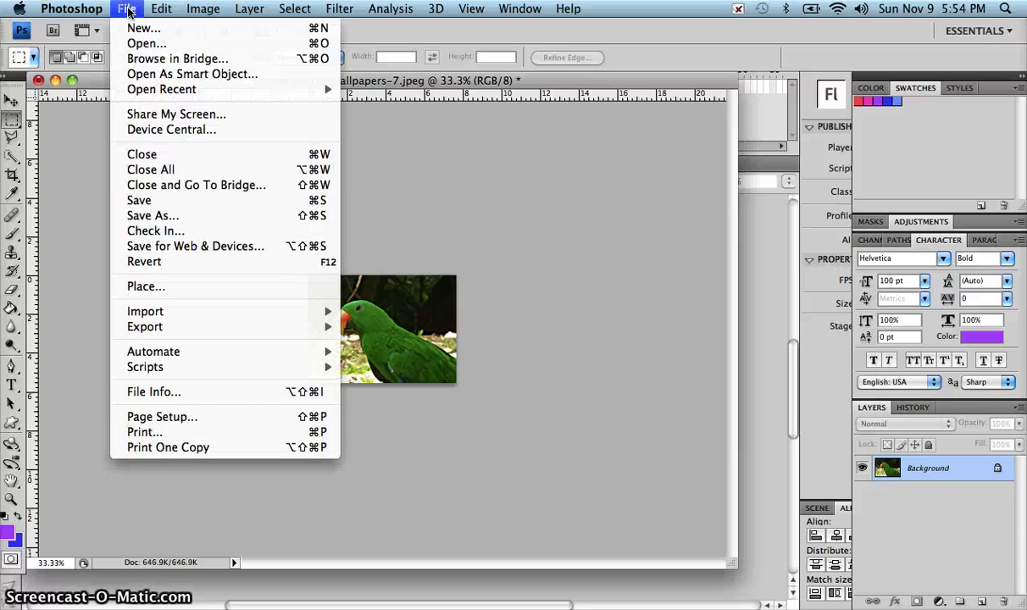
left_click(182, 216)
type("parrot.jpg")
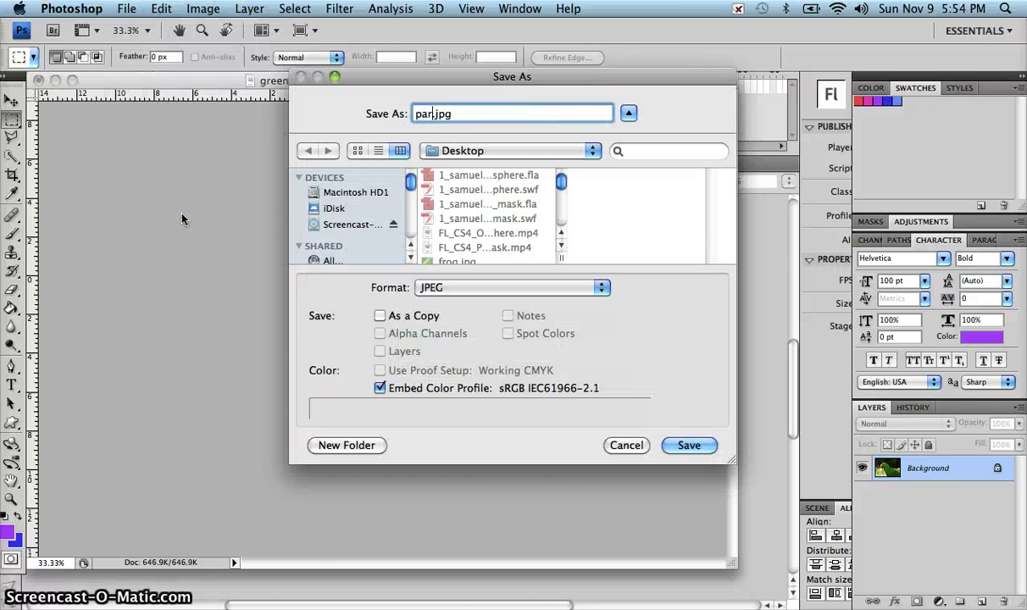
left_click(685, 445)
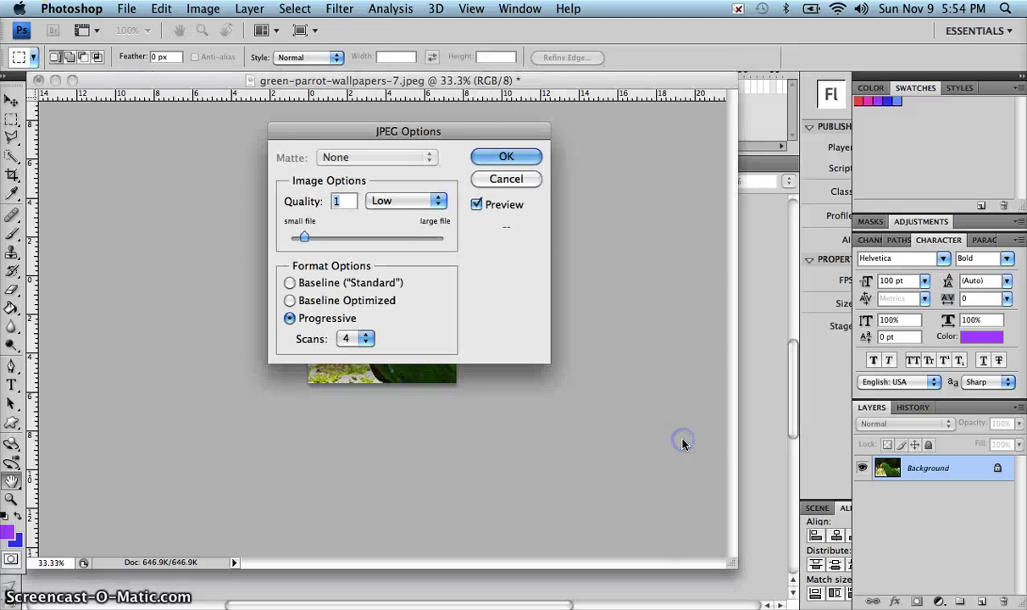
left_click(426, 237)
left_click(504, 158)
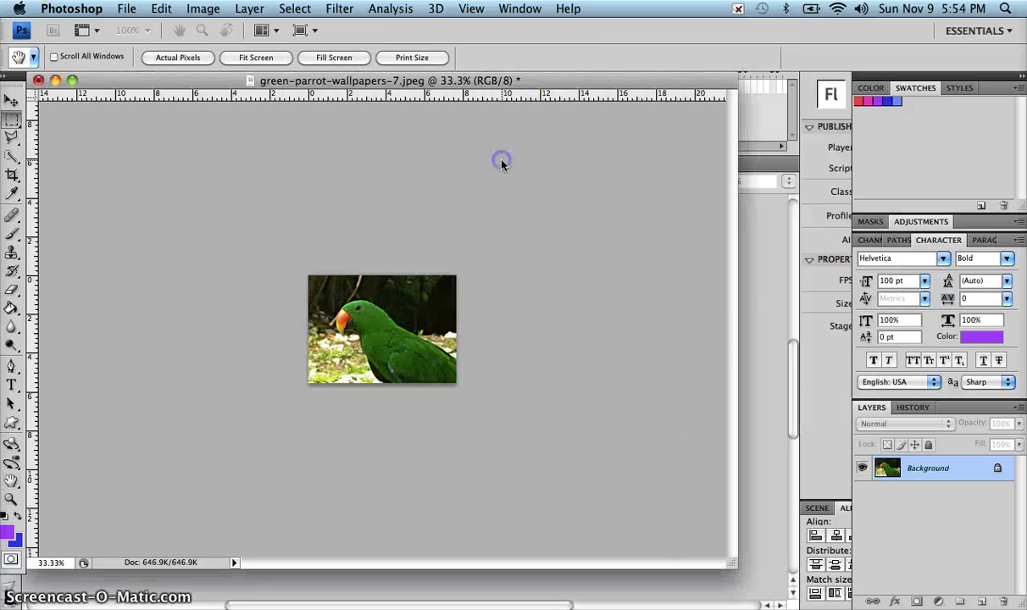
key("m")
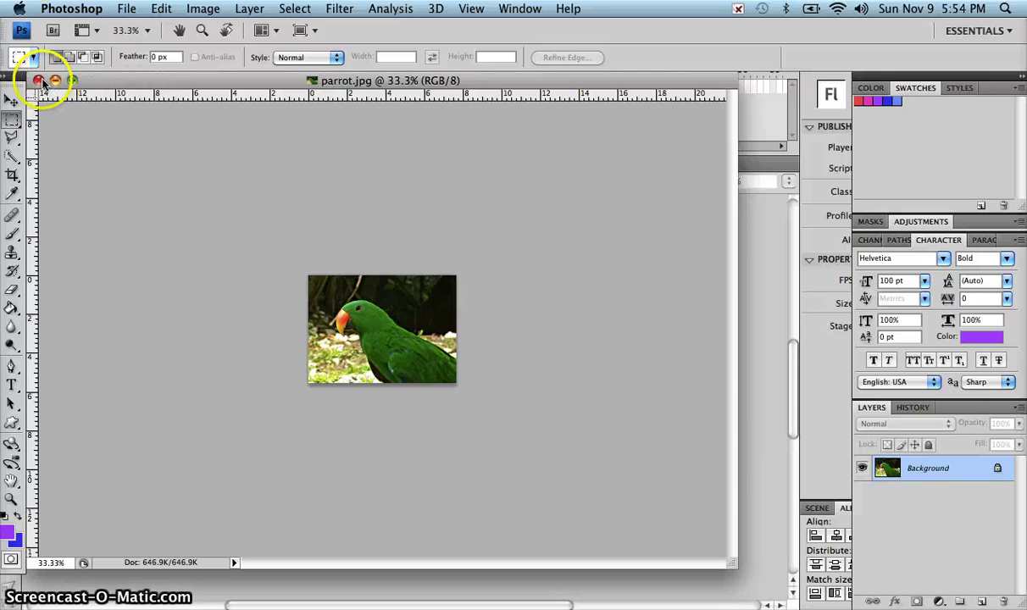
Switch to the Flash document and import frog.jpg, leaf.jpg, meadow.jpg and parrot.jpg from the Desktop into its library.
left_click(71, 10)
left_click(82, 164)
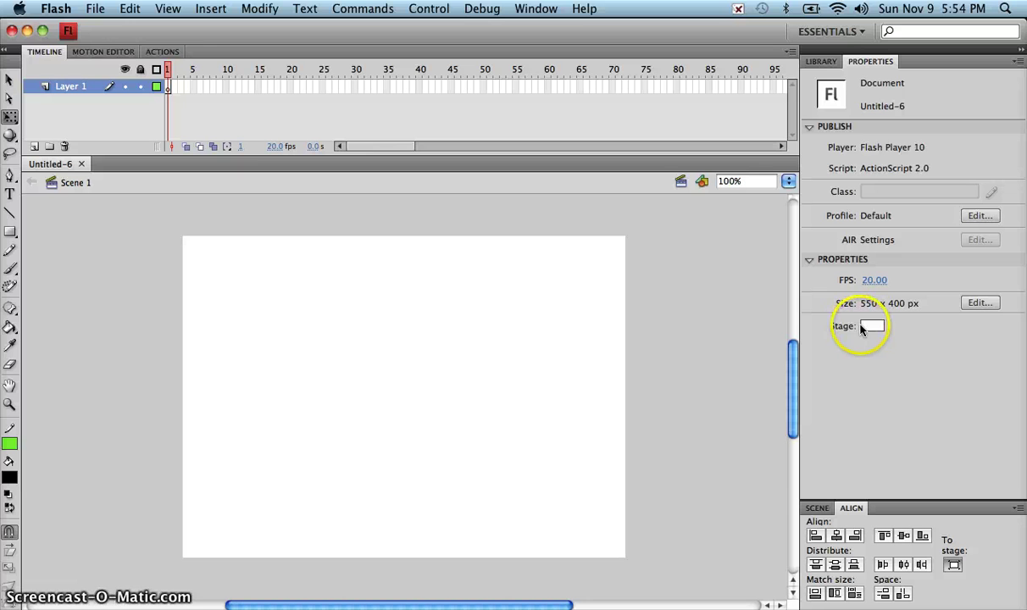
left_click(94, 8)
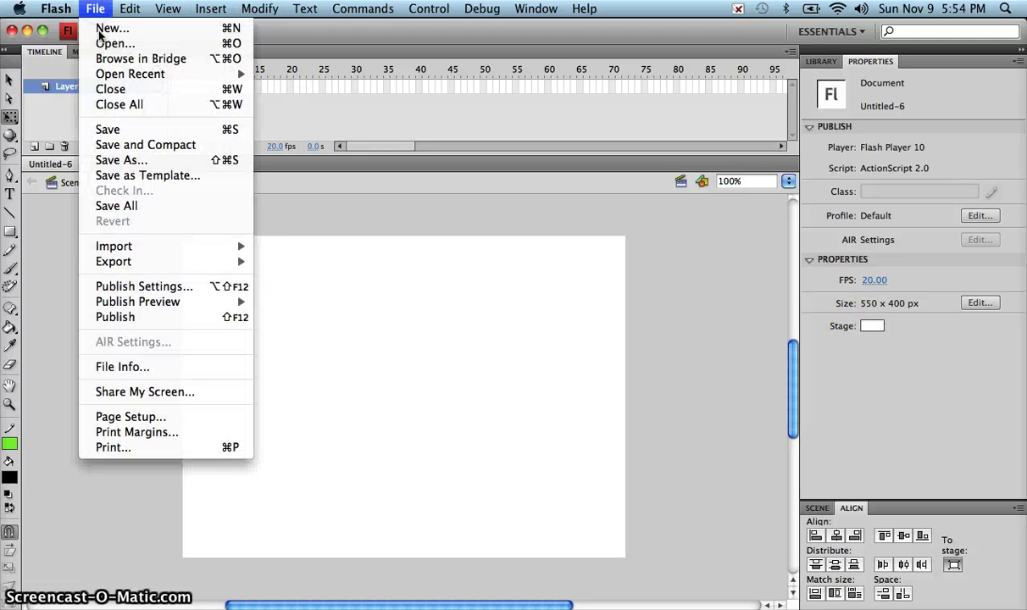
mouse_move(140, 246)
mouse_move(229, 259)
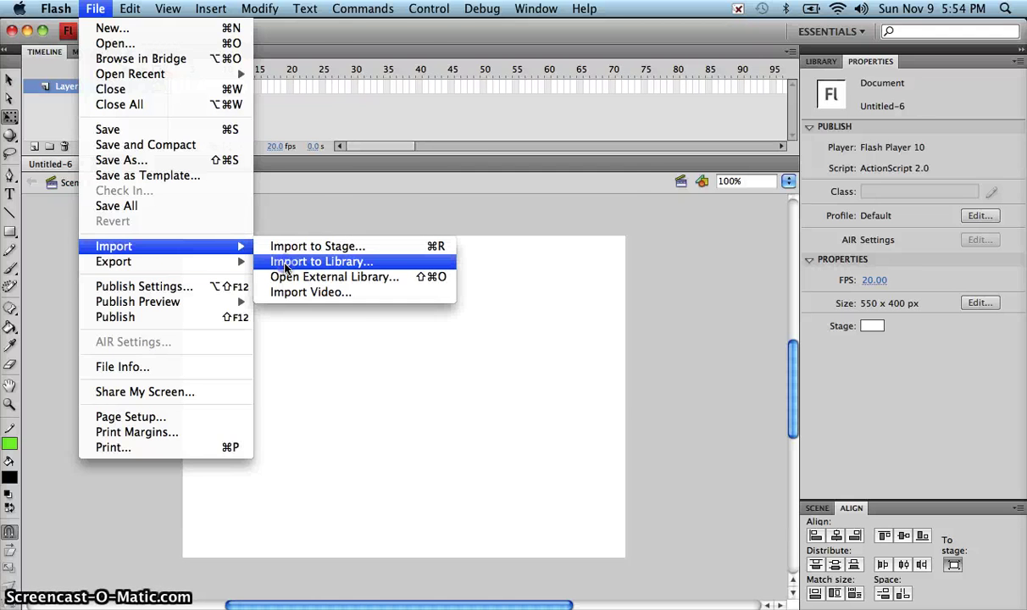
left_click(285, 266)
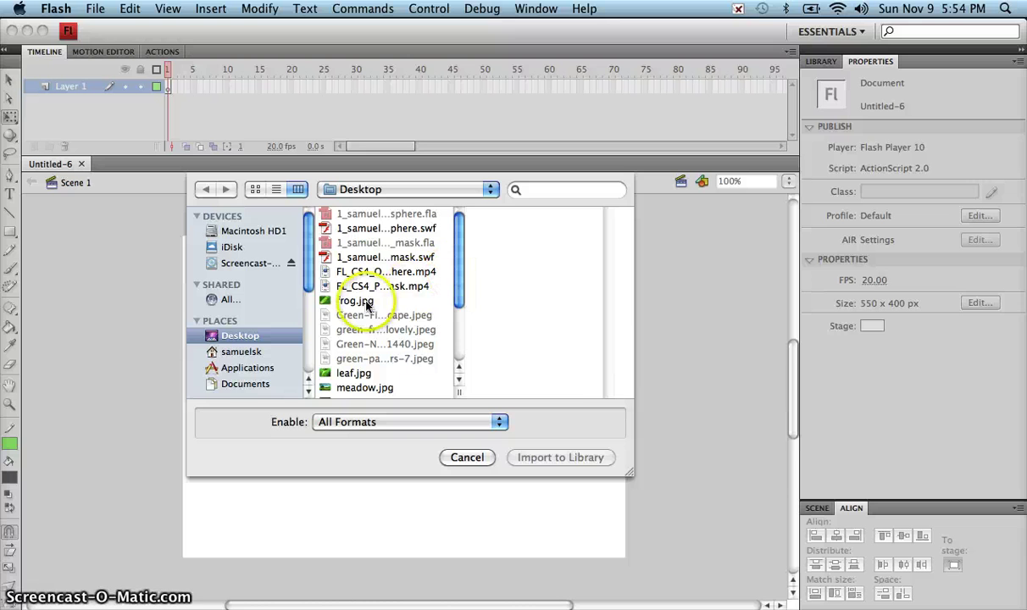
left_click(428, 301)
scroll(458, 301, "down", 2)
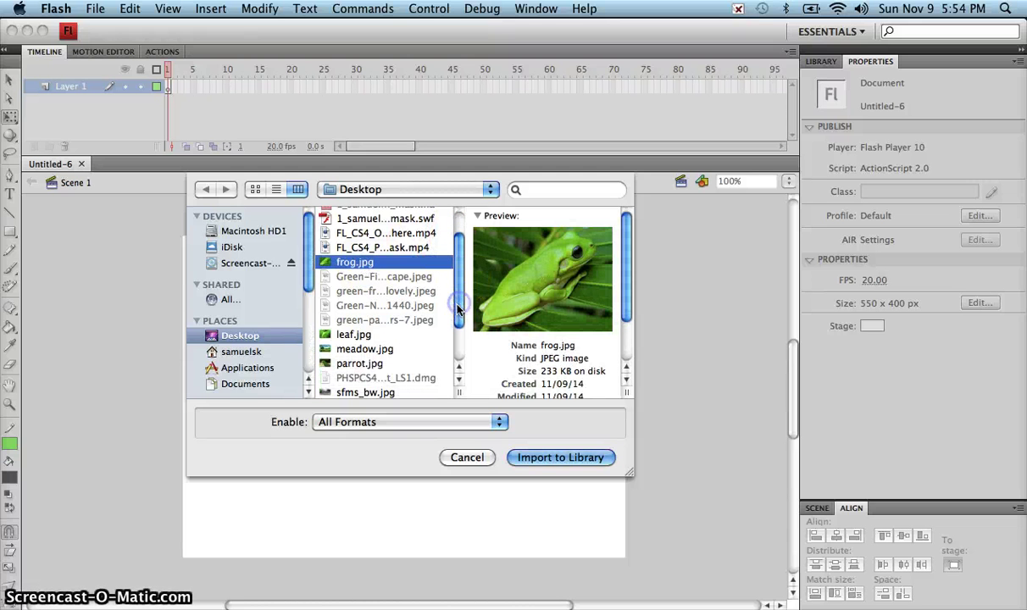
left_click(377, 336, "super")
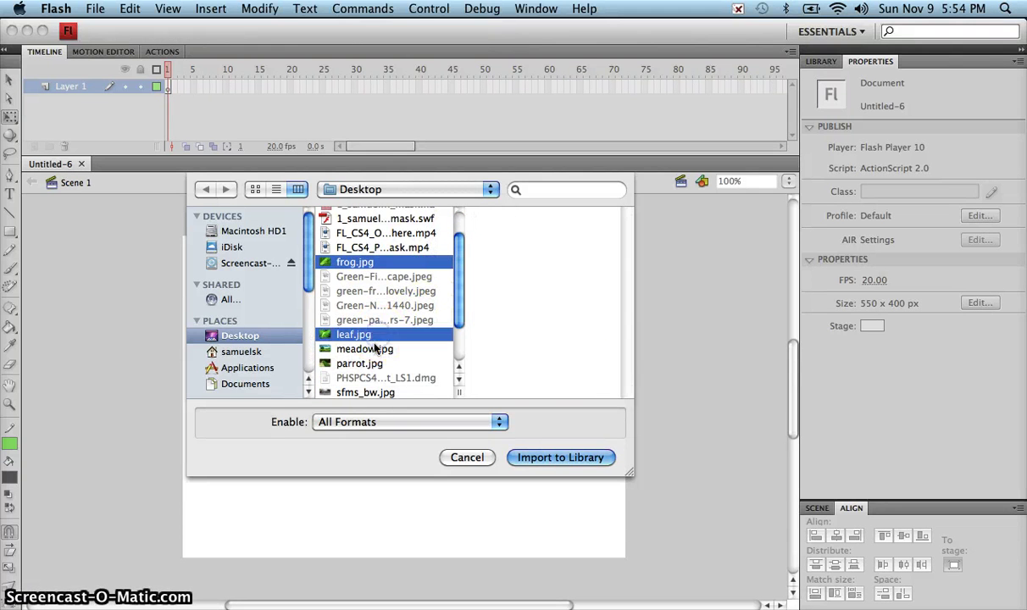
left_click(372, 349, "super")
left_click(369, 365, "super")
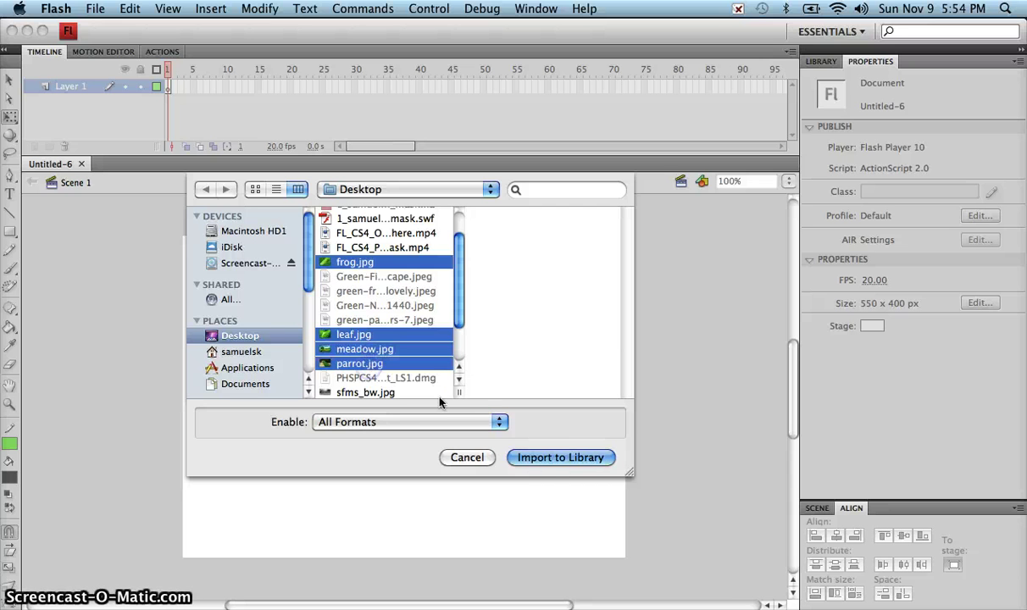
left_click(531, 463)
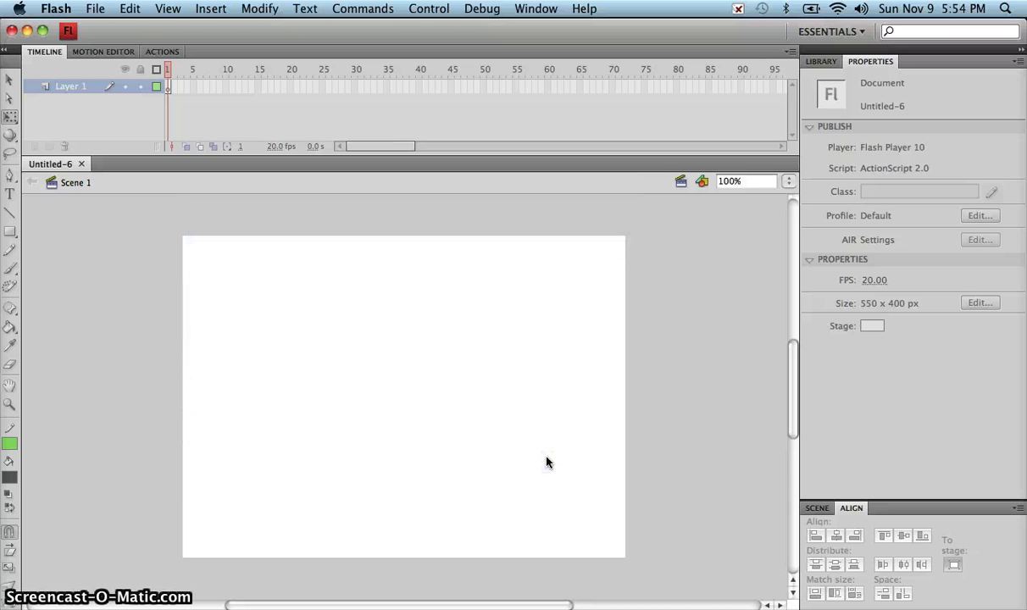
Place meadow.jpg from the library on the stage and centre it horizontally and vertically relative to the stage.
left_click(823, 65)
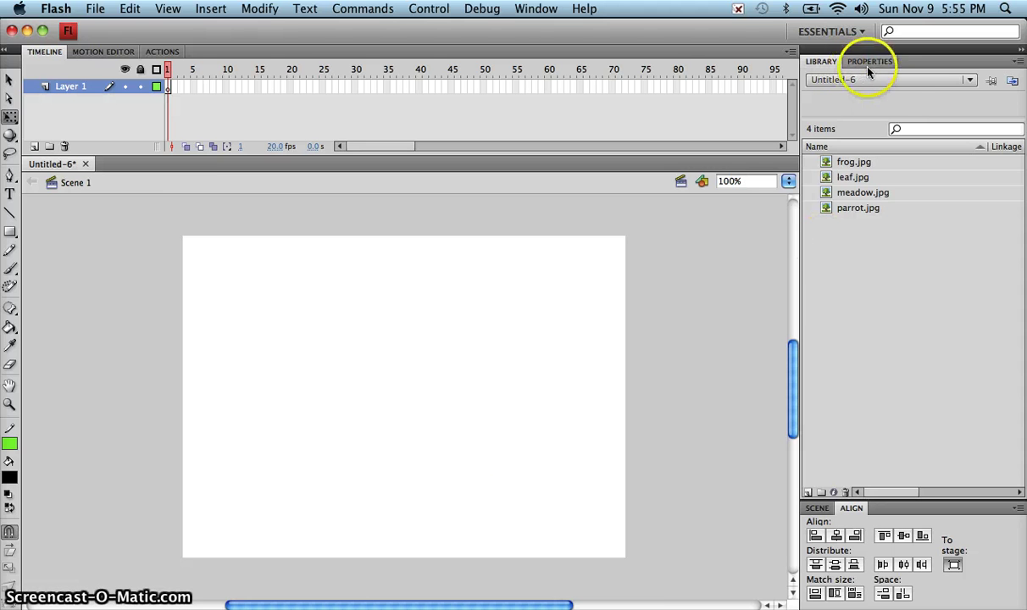
left_click(861, 194)
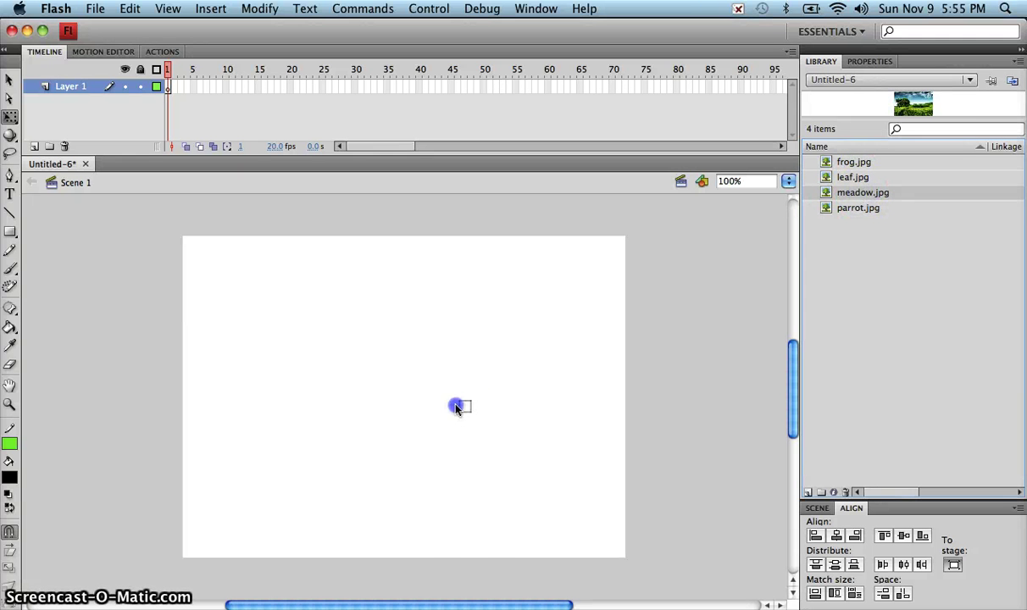
left_click_drag(456, 407, 452, 407)
left_click(836, 536)
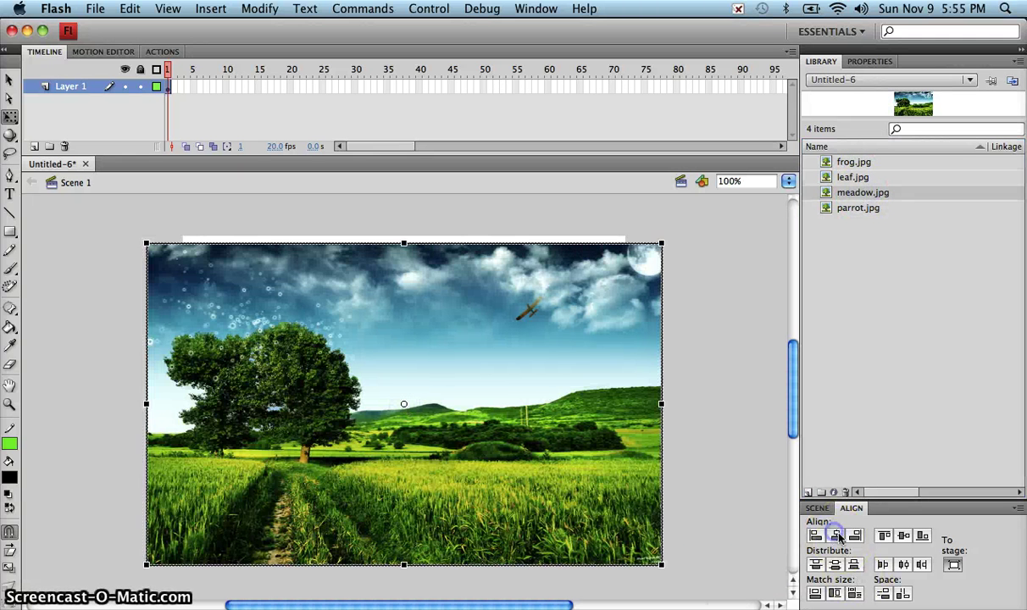
left_click(904, 536)
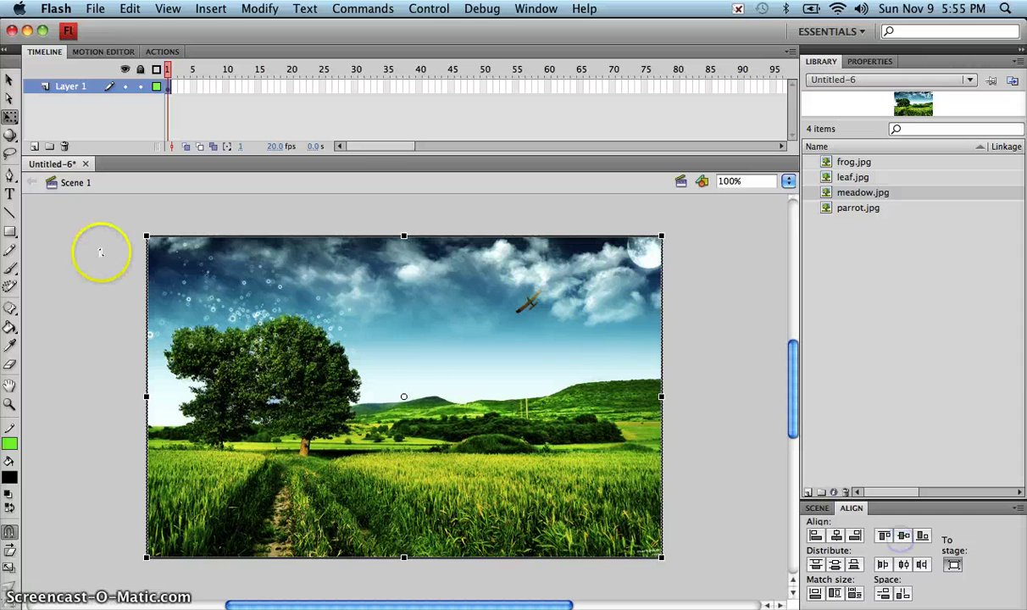
Rename the layer holding the meadow image as meadow.
left_click(9, 79)
double_click(71, 86)
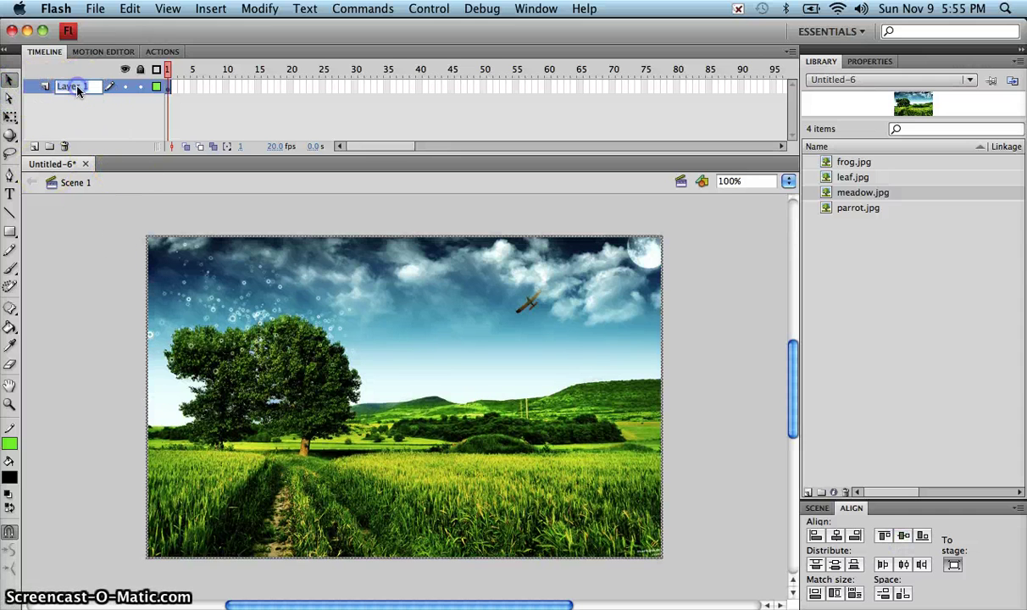
type("meadow")
key("Return")
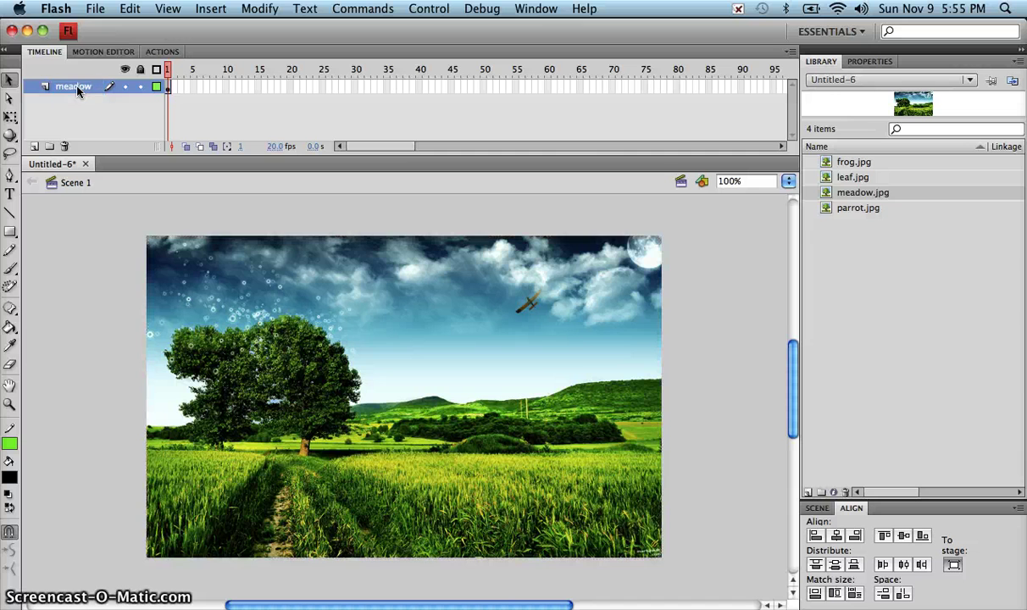
Add a layer named parrot above the meadow layer, with parrot.jpg from the library centred horizontally and vertically on the stage.
left_click(31, 149)
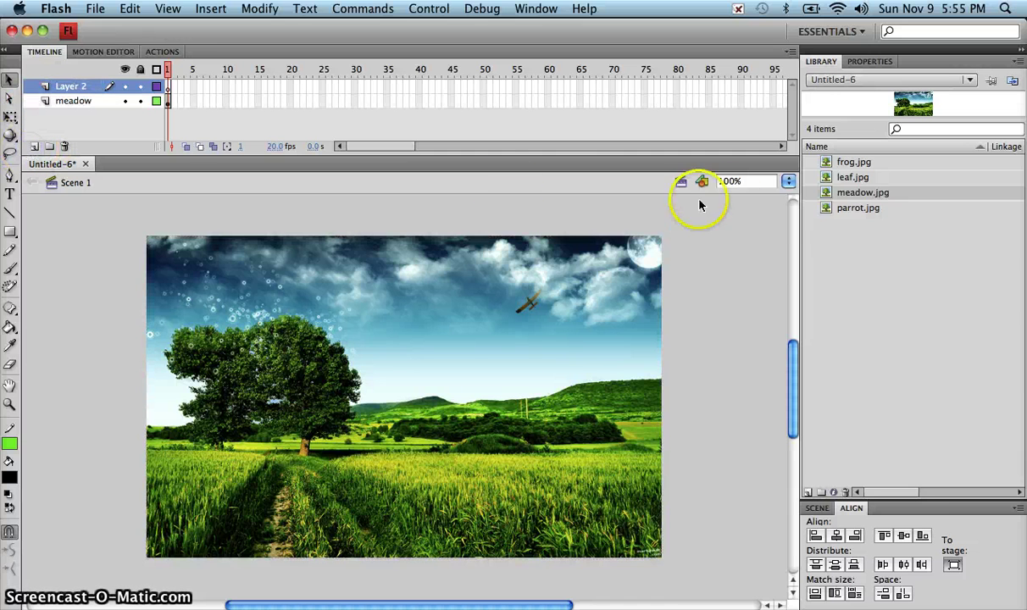
left_click(859, 208)
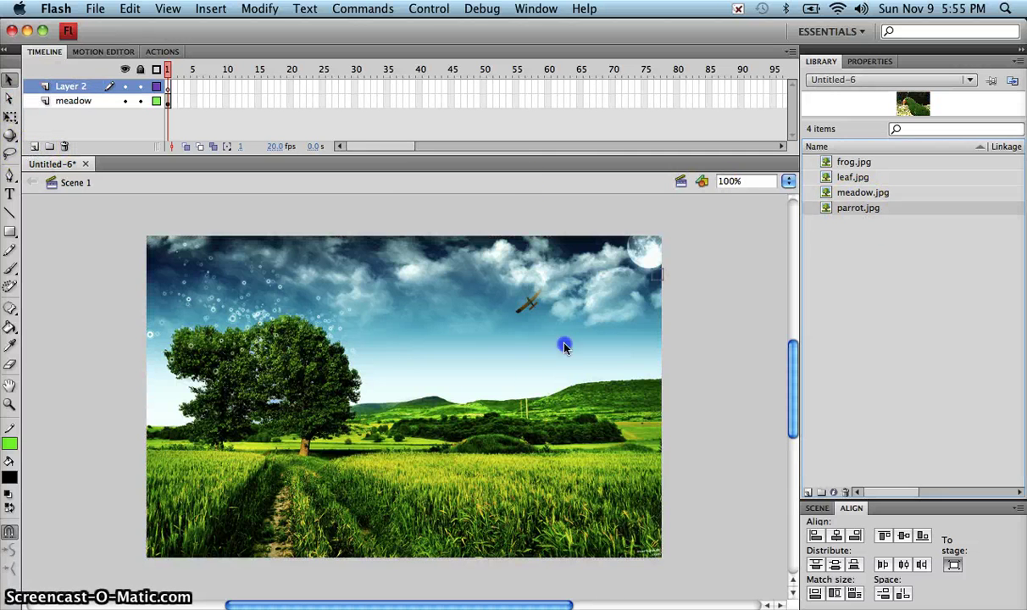
left_click_drag(564, 347, 496, 356)
left_click(836, 536)
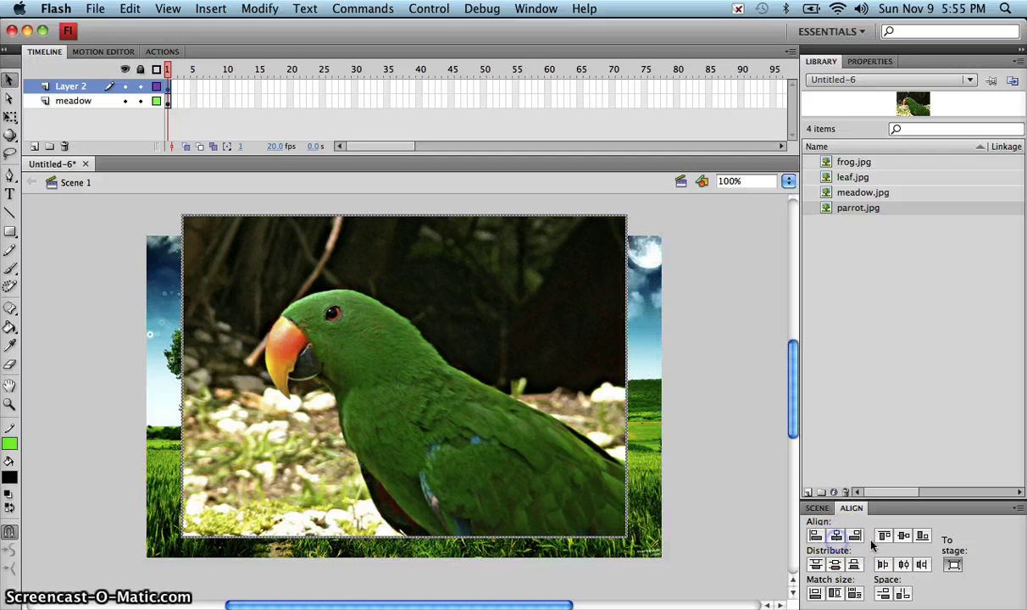
left_click(904, 536)
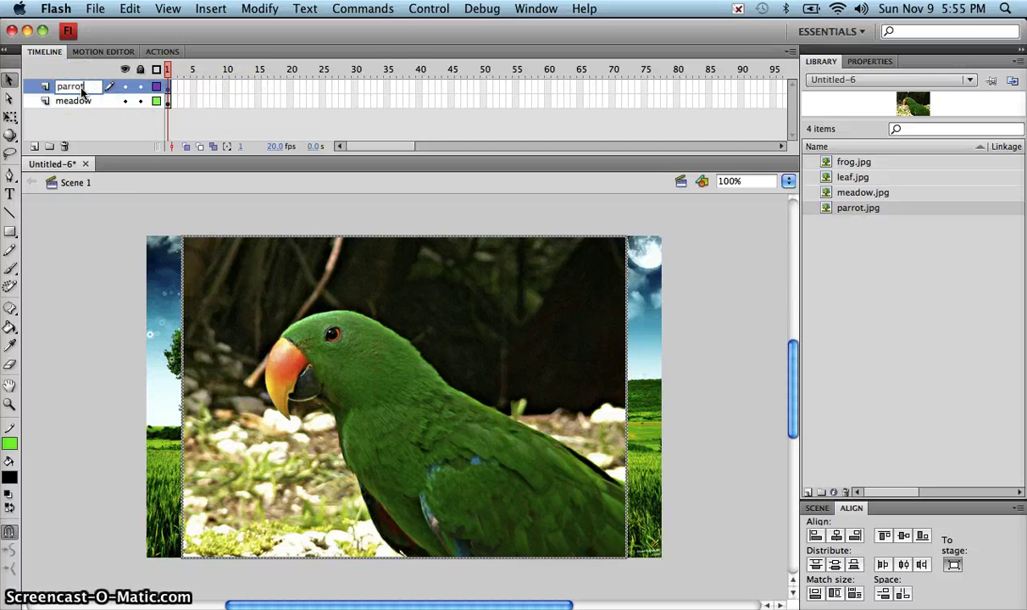
key("Return")
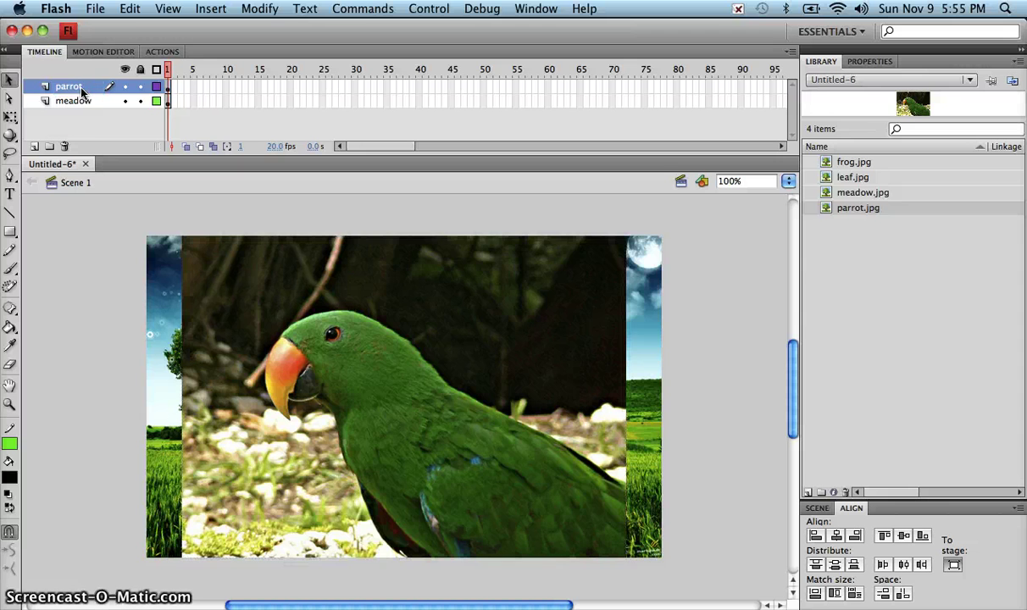
Toggle the meadow layer's visibility and outline display, restoring each to its normal state.
left_click(126, 101)
left_click(127, 101)
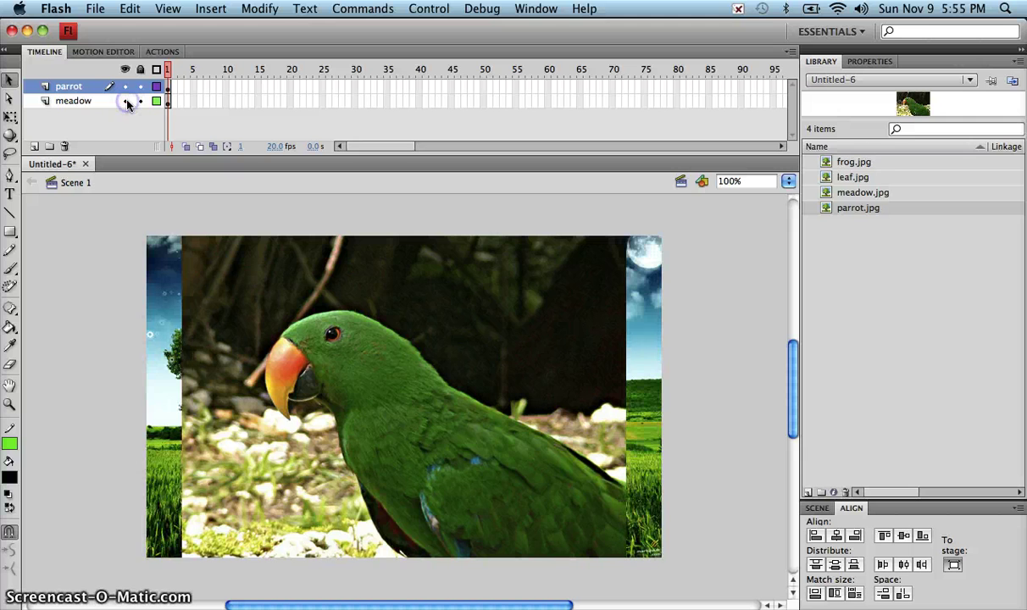
left_click(156, 101)
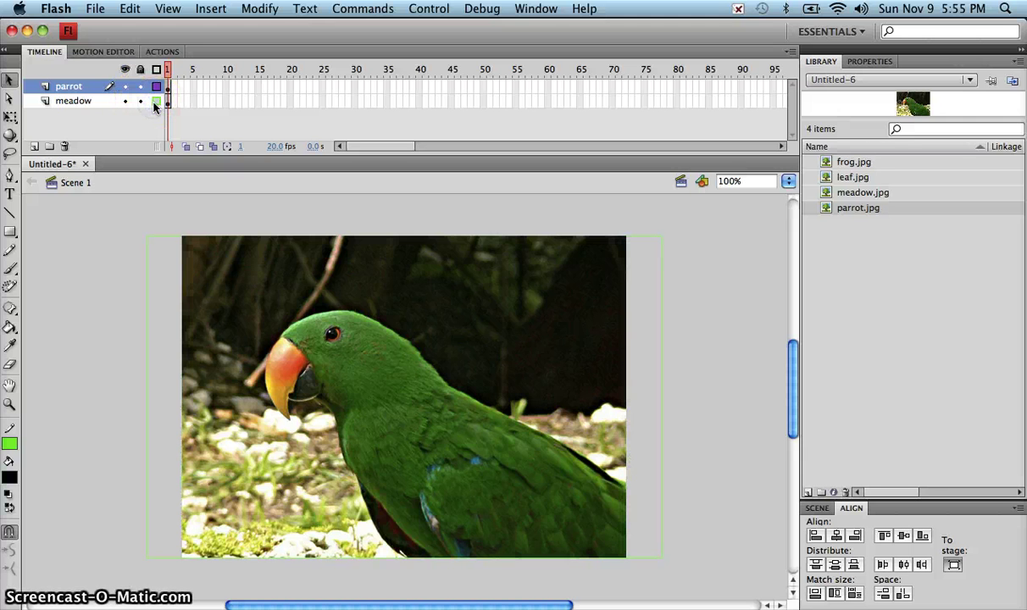
left_click(156, 101)
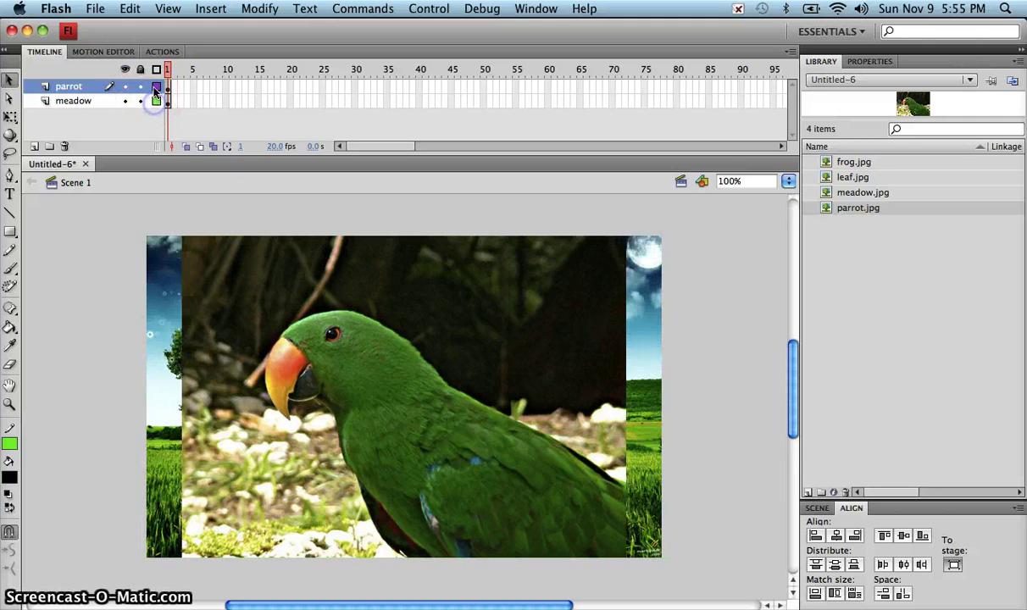
Add a layer named leaf above the parrot layer, with leaf.jpg from the library centred horizontally and vertically on the stage.
left_click(34, 146)
double_click(73, 87)
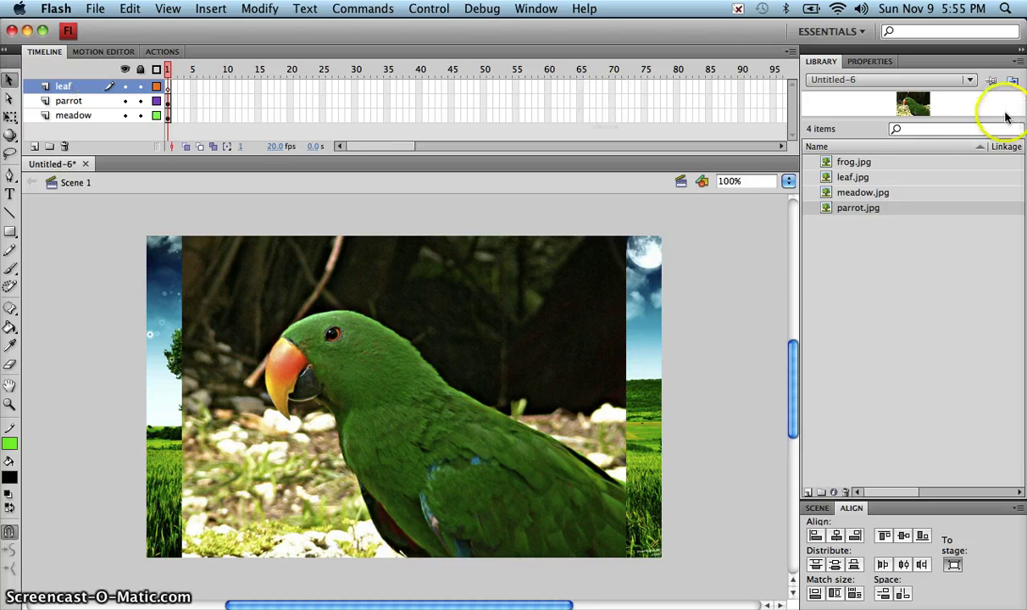
left_click_drag(854, 178, 481, 388)
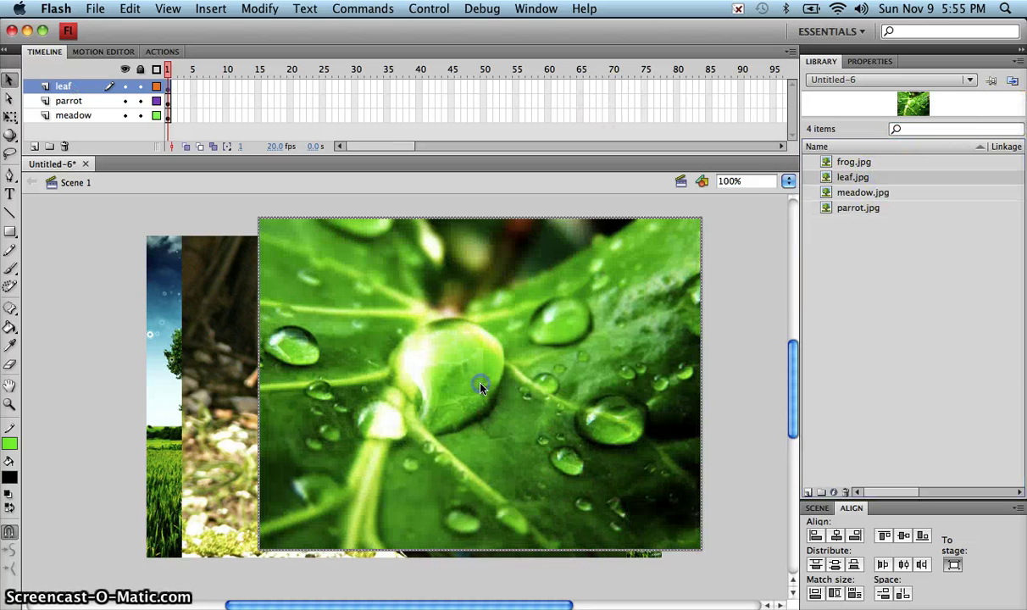
left_click(836, 536)
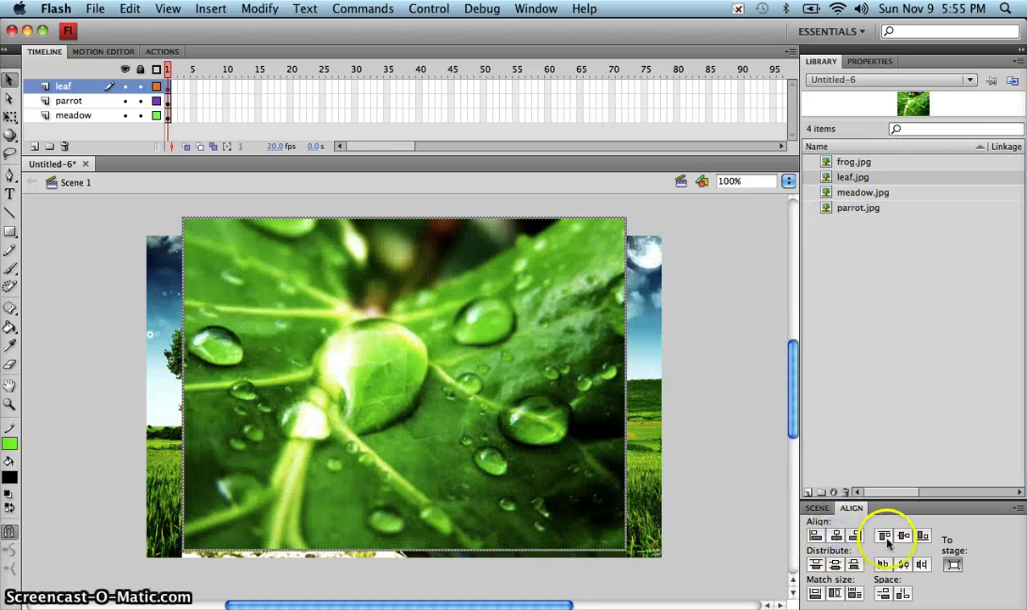
left_click(904, 538)
Add a new layer above the leaf layer and name it frog.
left_click(34, 146)
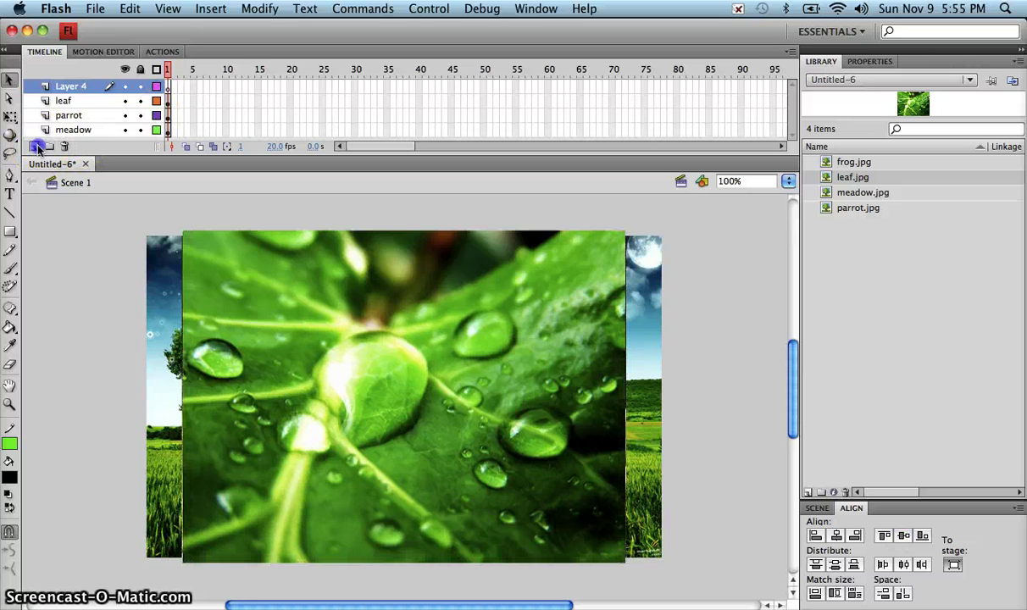
double_click(71, 86)
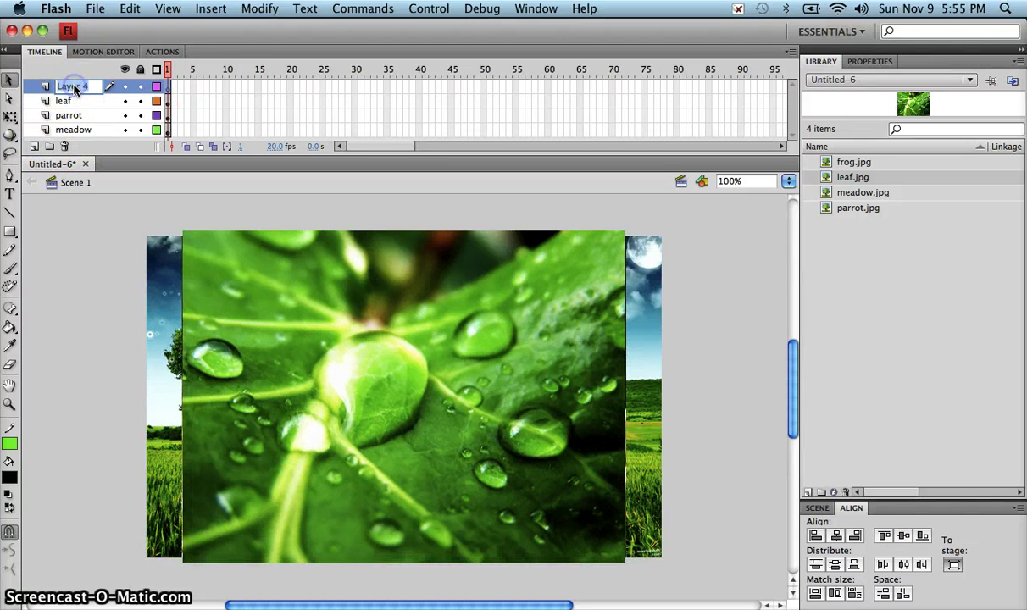
type("frog")
key("Return")
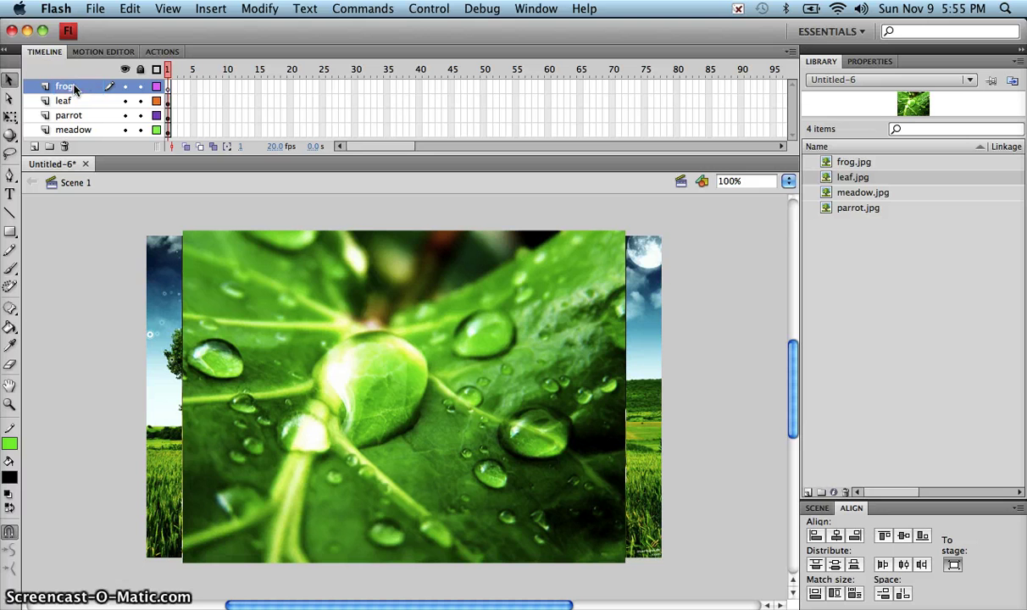
Place frog.jpg on the frog layer and centre it horizontally and vertically on the stage.
left_click(871, 163)
left_click_drag(871, 163, 370, 430)
left_click(835, 536)
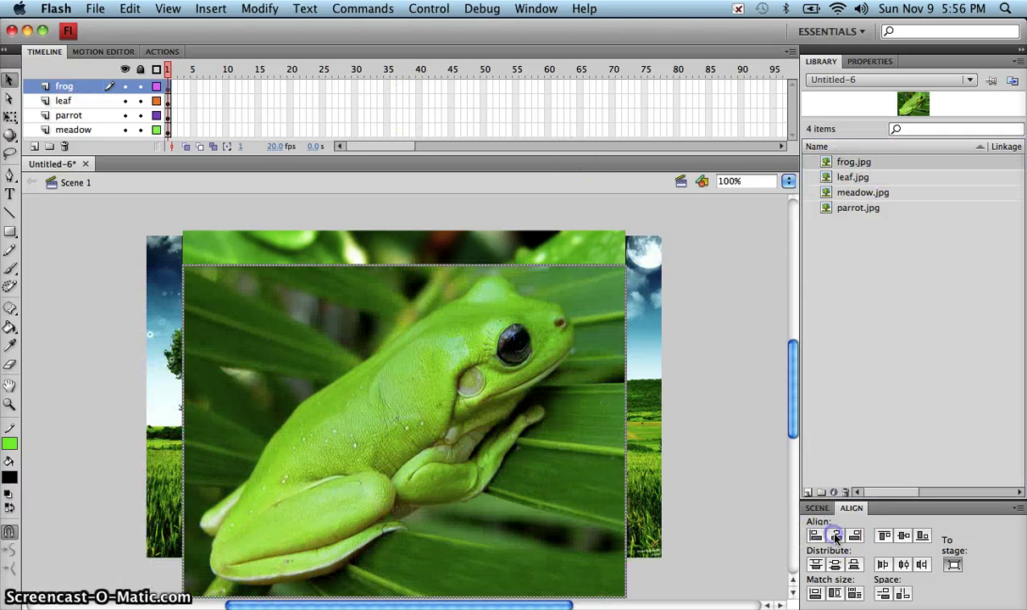
left_click(903, 535)
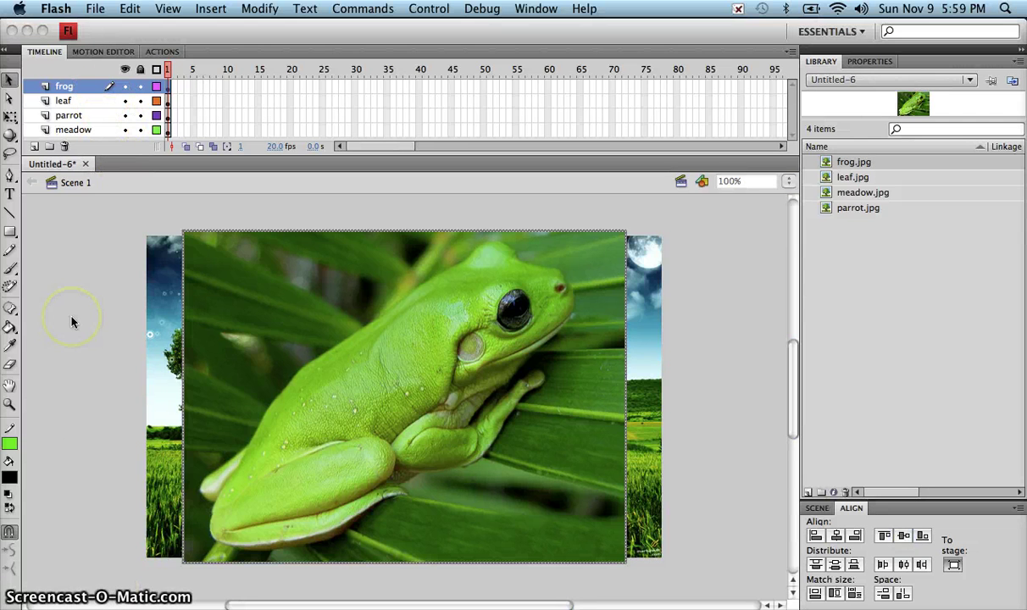
mouse_move(72, 321)
left_mouse_down()
mouse_move(211, 284)
mouse_move(299, 294)
mouse_move(230, 332)
left_mouse_up()
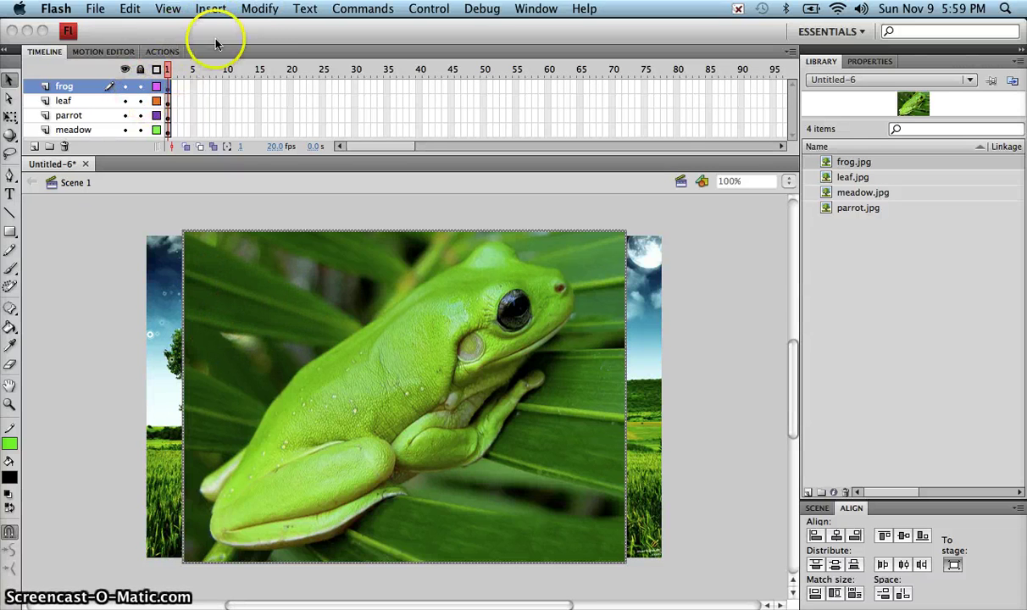
left_click(258, 10)
left_click(225, 251)
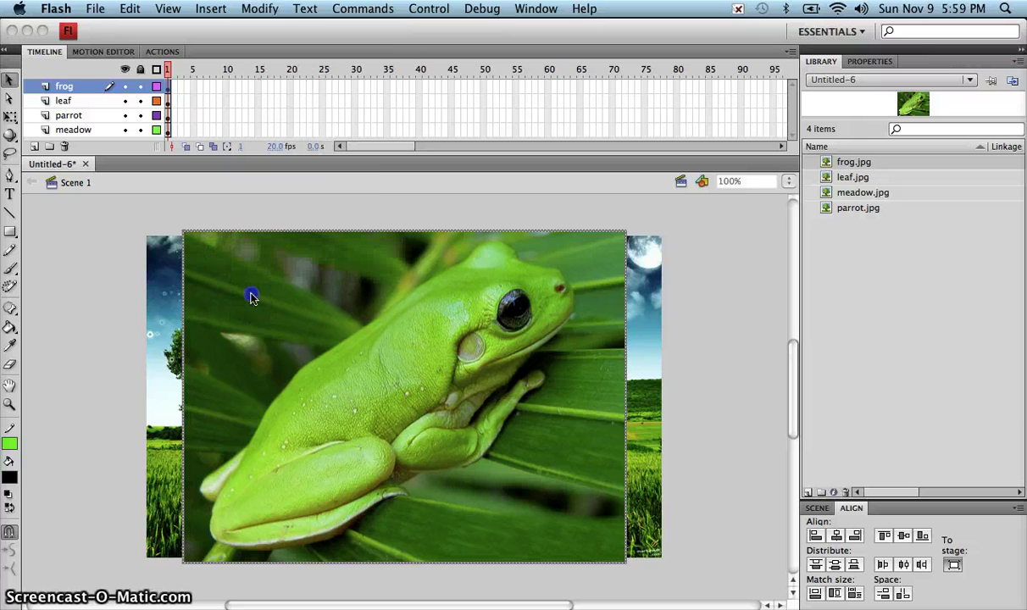
left_click(271, 10)
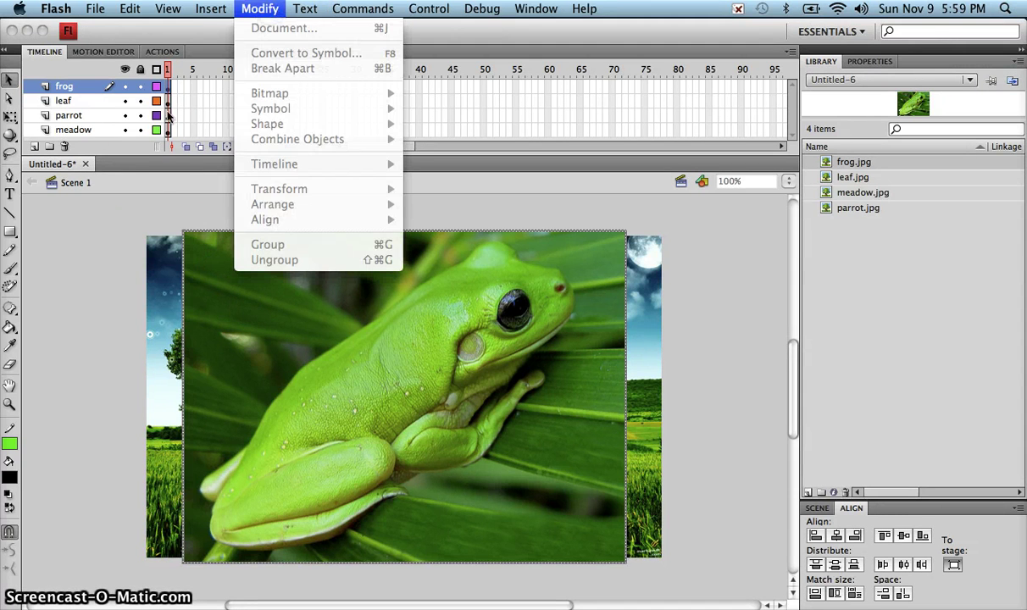
left_click(75, 340)
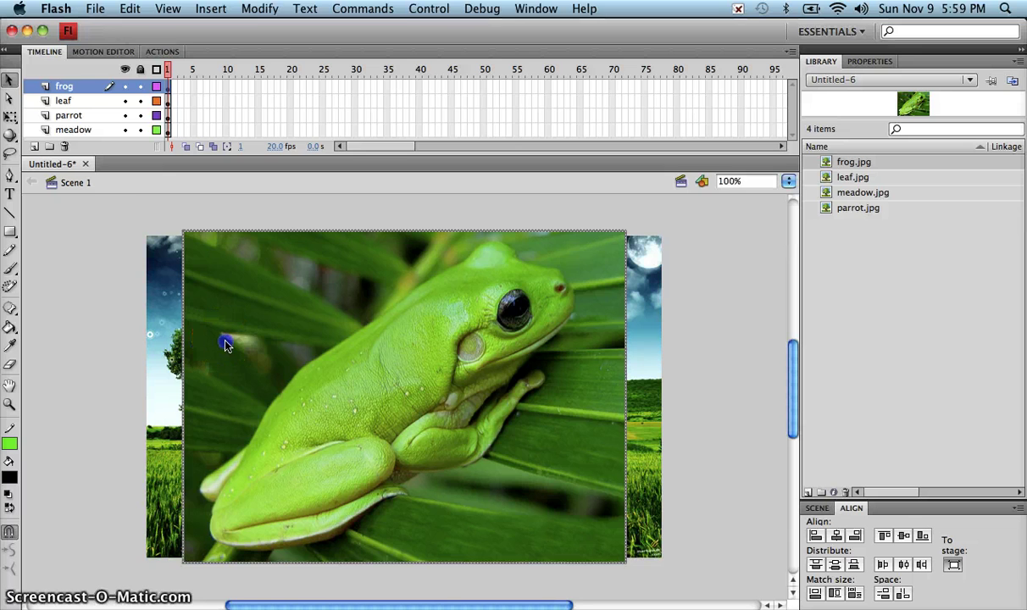
Convert the frog image on the stage into a Movie Clip symbol named frog with centre registration.
left_click(169, 70)
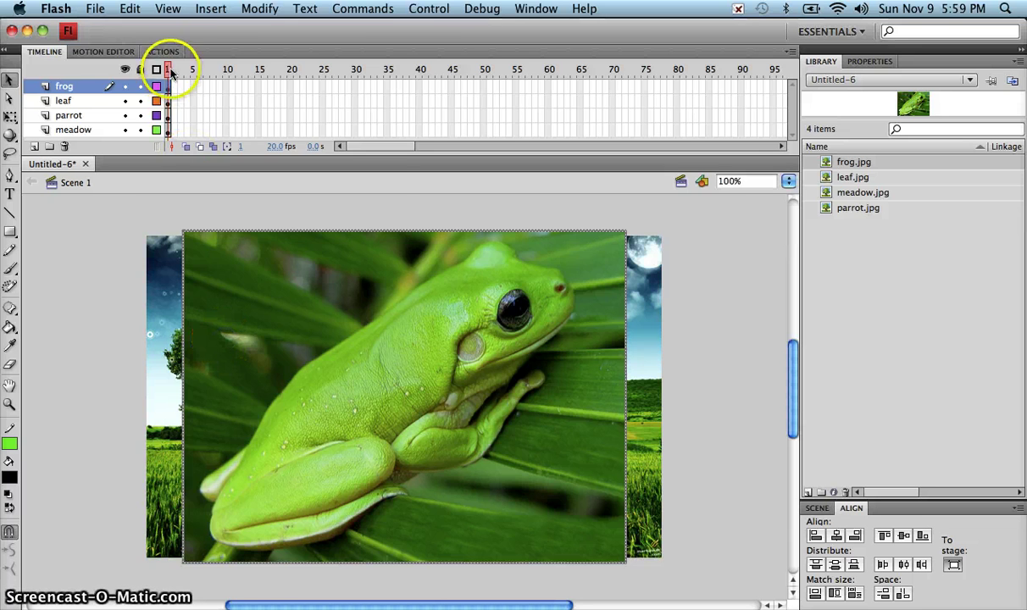
left_click(259, 8)
left_click(269, 53)
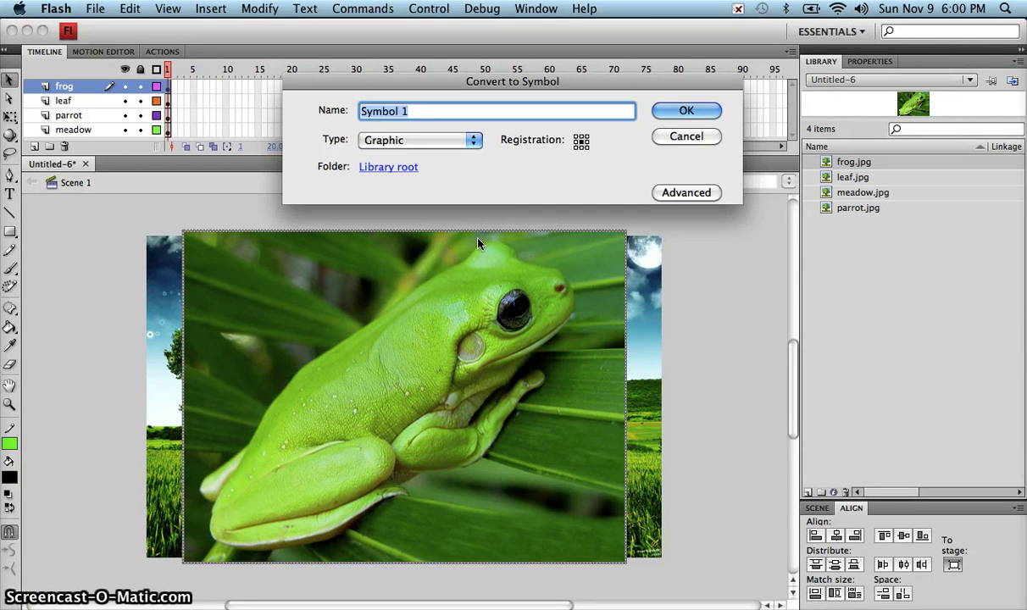
type("frog")
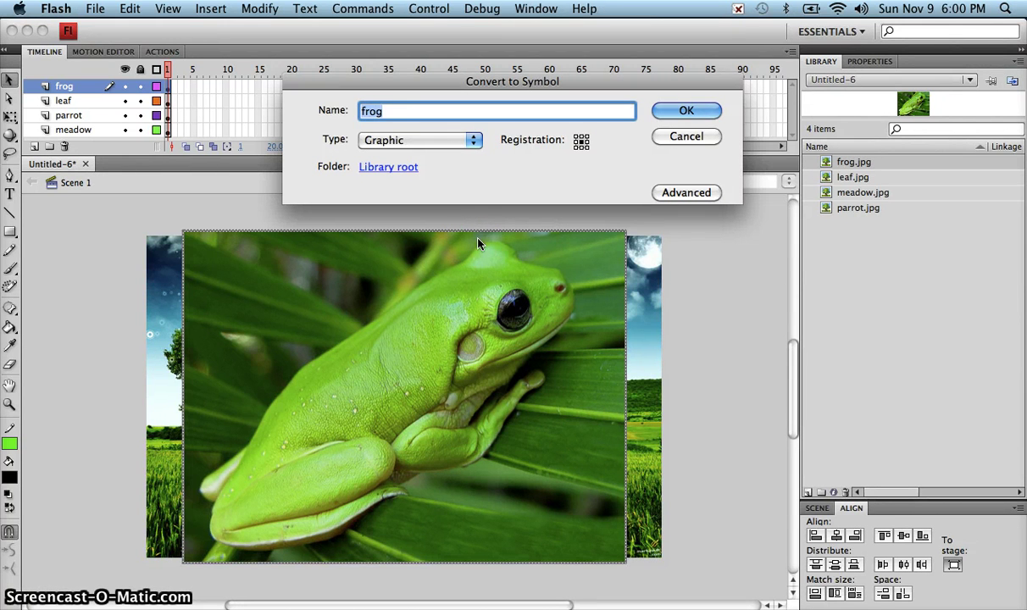
left_click(475, 143)
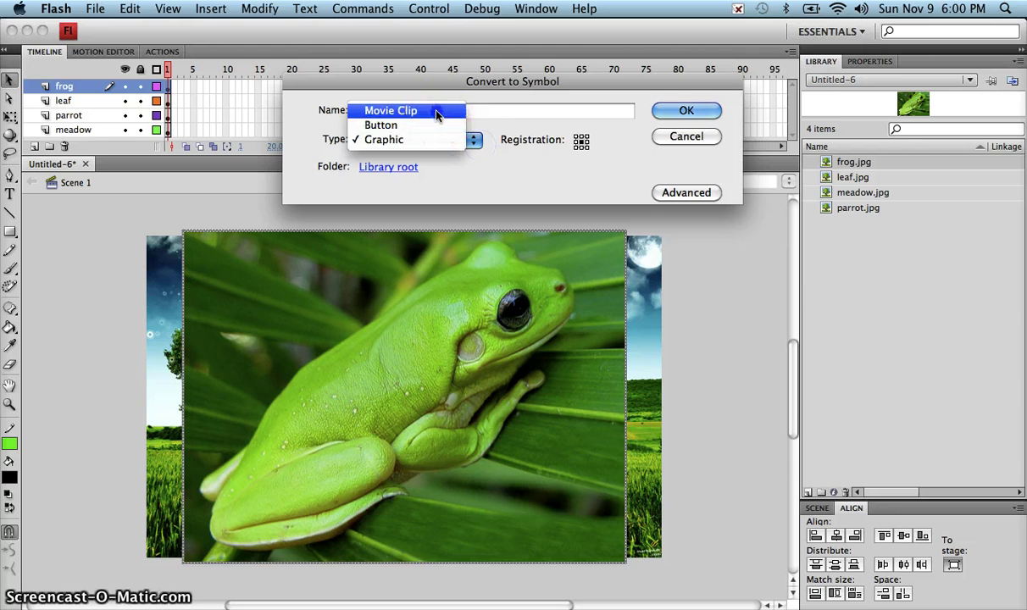
left_click(437, 111)
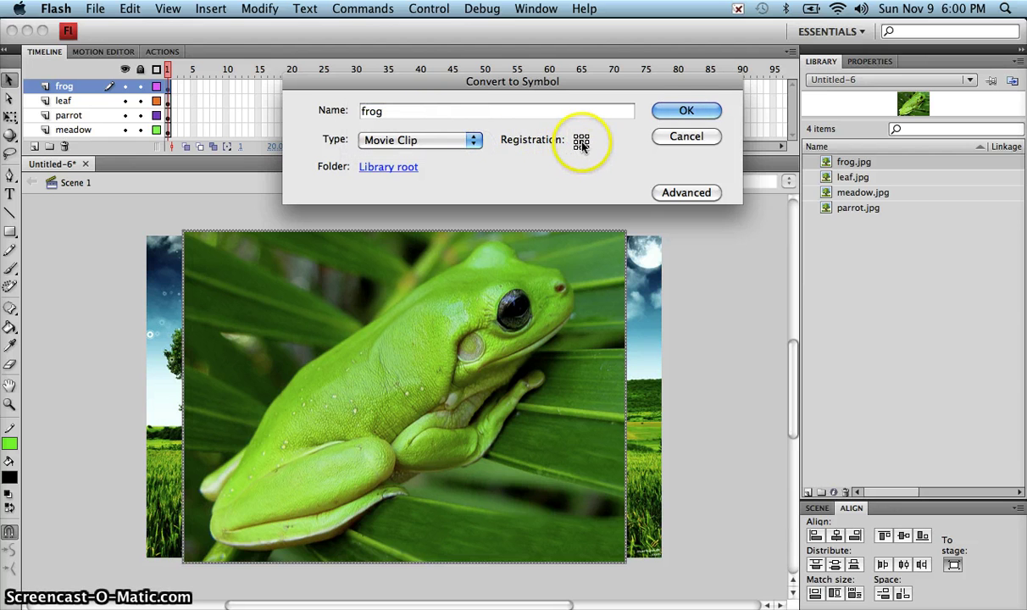
left_click(682, 110)
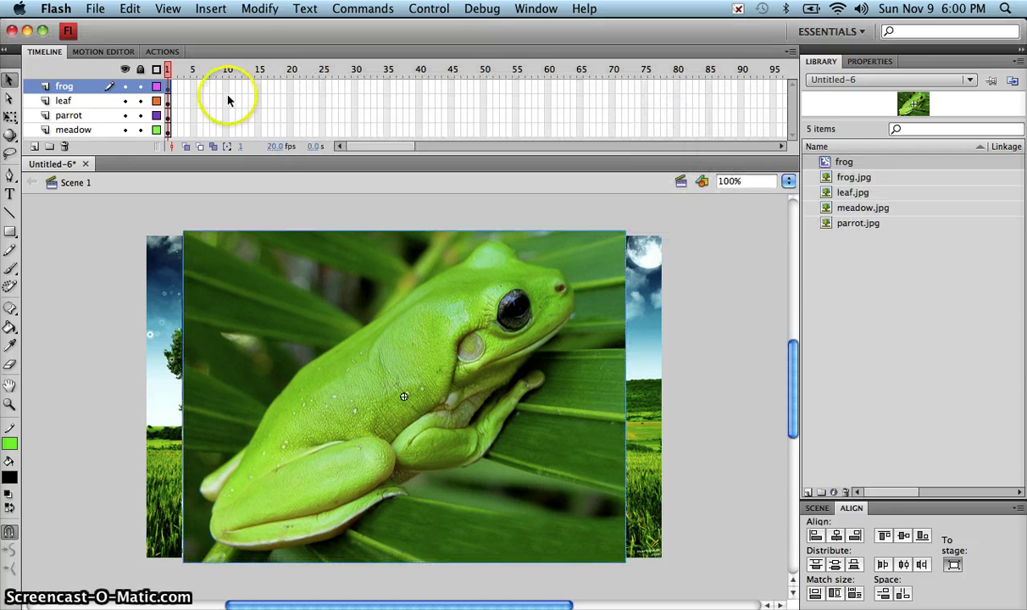
Lock and hide the frog layer, and convert the leaf image on the stage into a Movie Clip symbol named leaf.
left_click(135, 87)
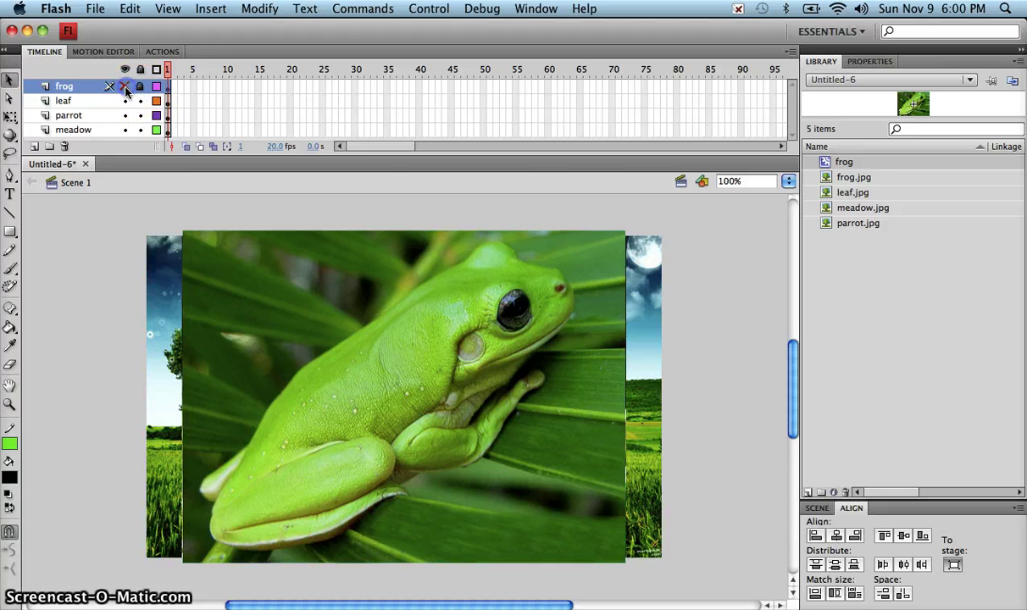
left_click(322, 295)
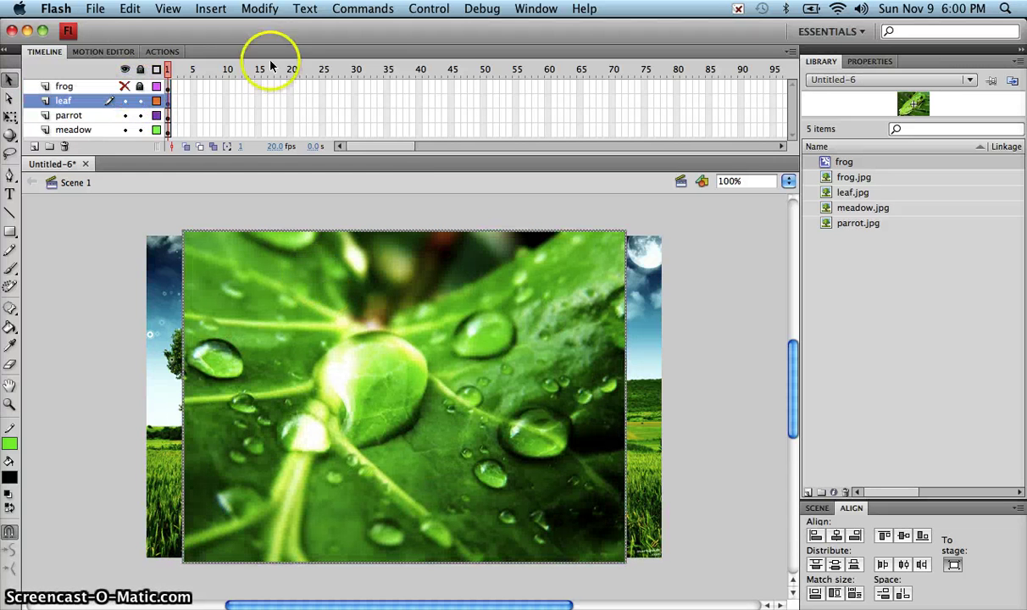
left_click(261, 9)
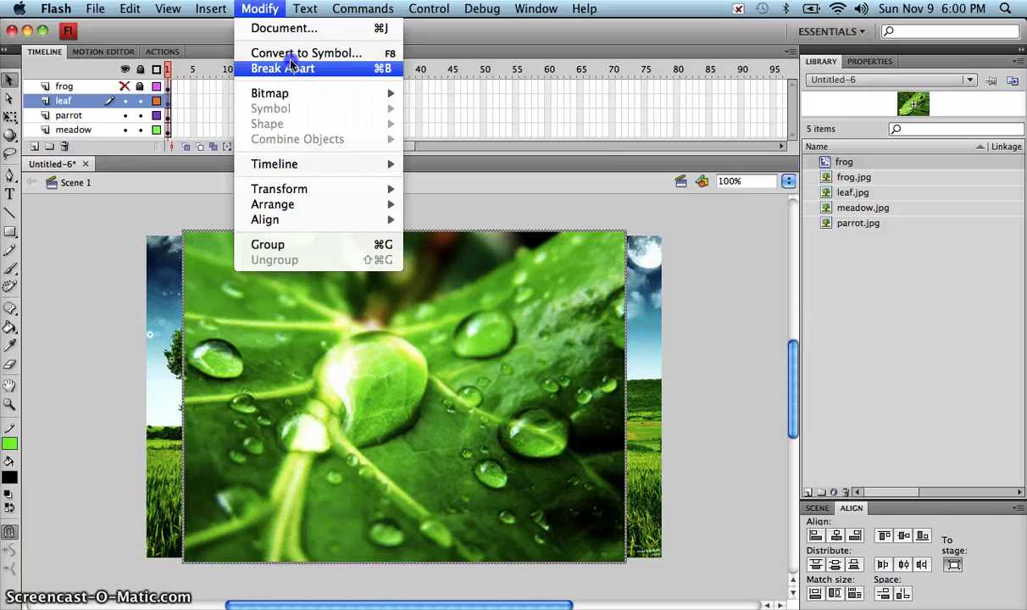
left_click(288, 52)
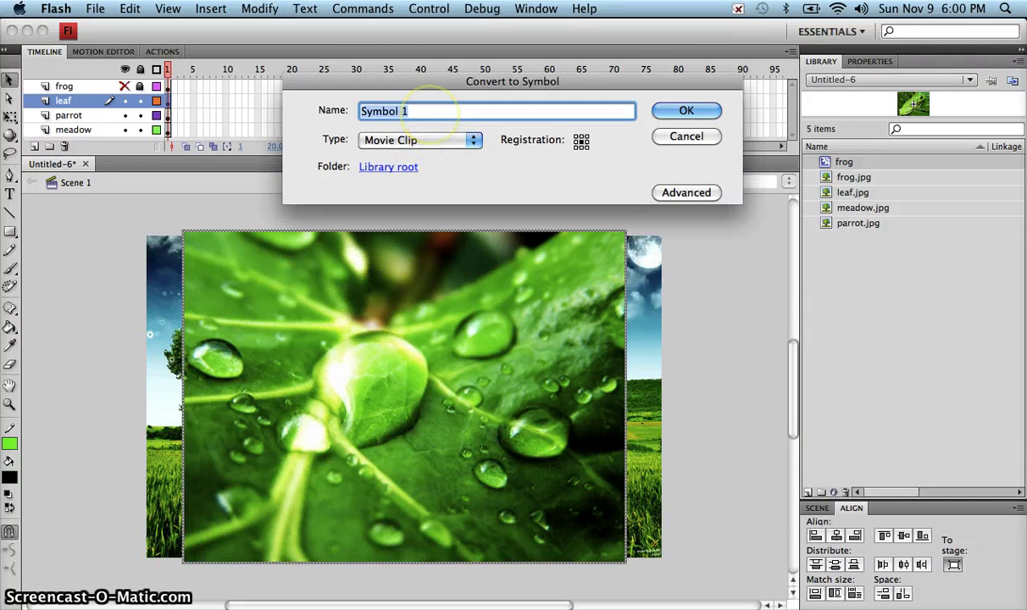
type("leaf")
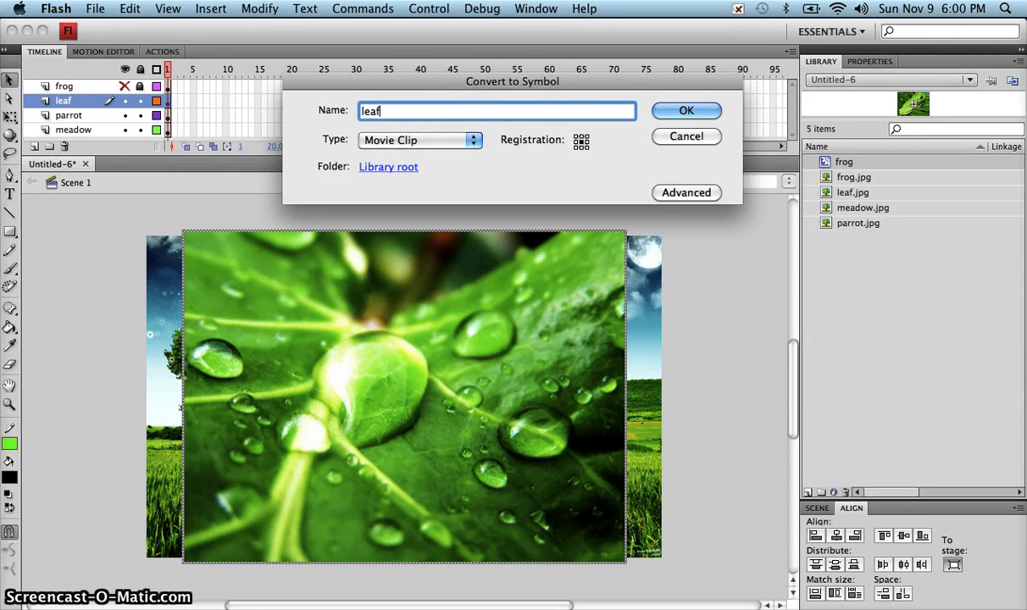
left_click(686, 110)
Lock and hide the leaf layer, and convert the parrot image into a Movie Clip symbol named parrot.
left_click(139, 101)
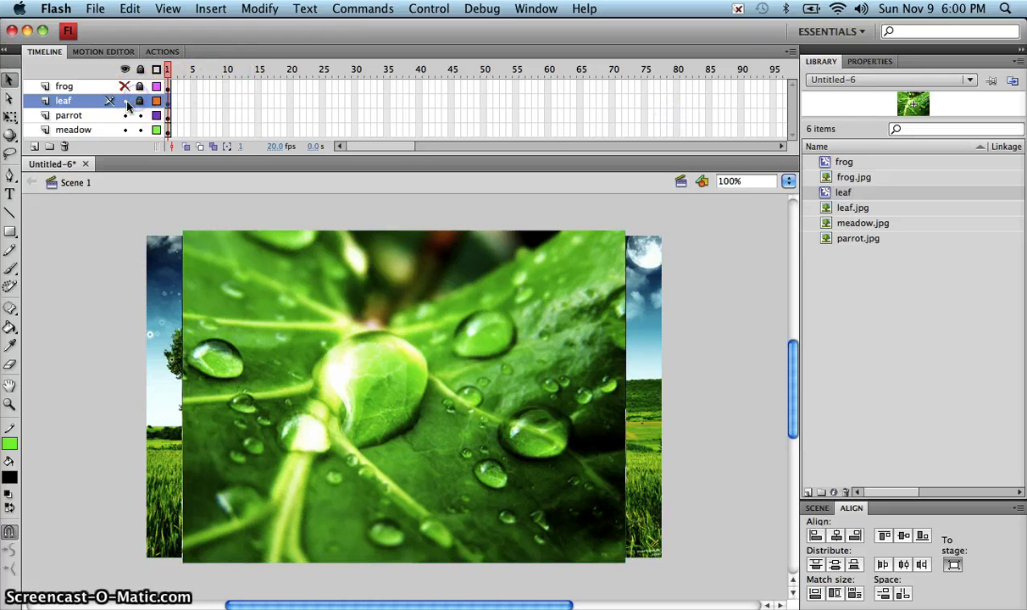
left_click(125, 101)
left_click(168, 115)
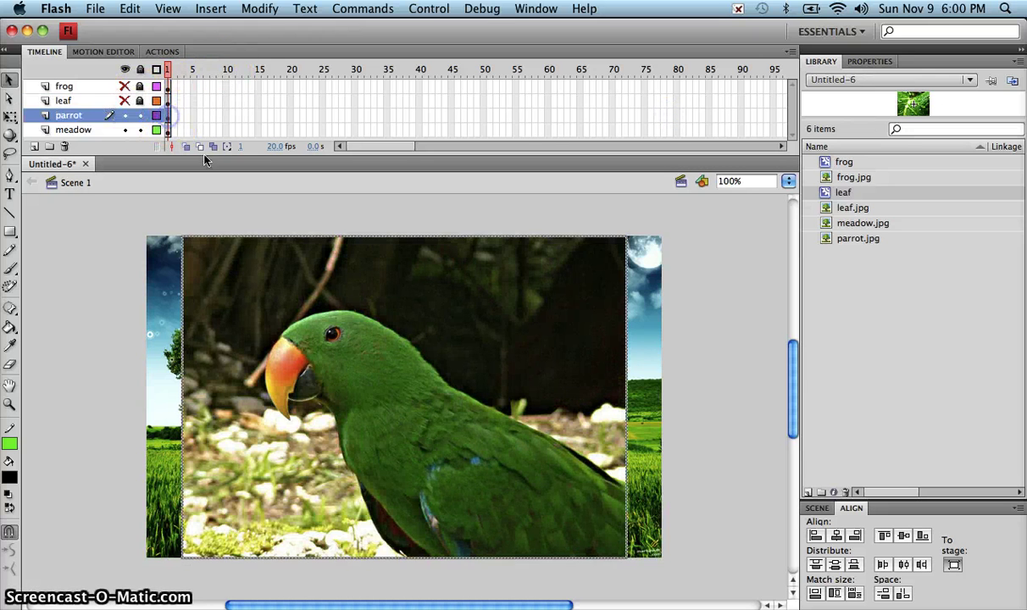
left_click(304, 363)
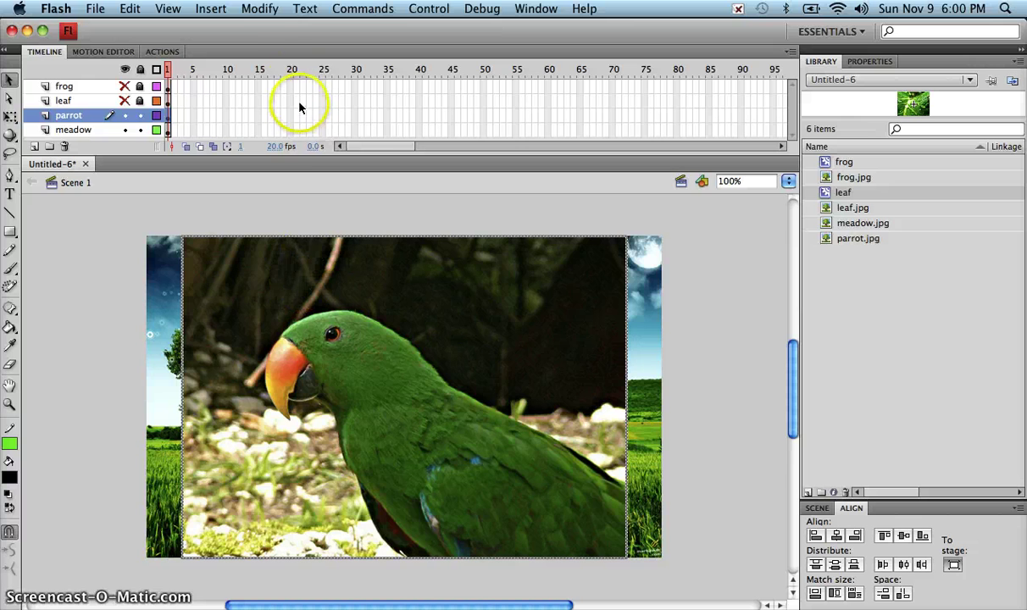
left_click(259, 9)
left_click(287, 55)
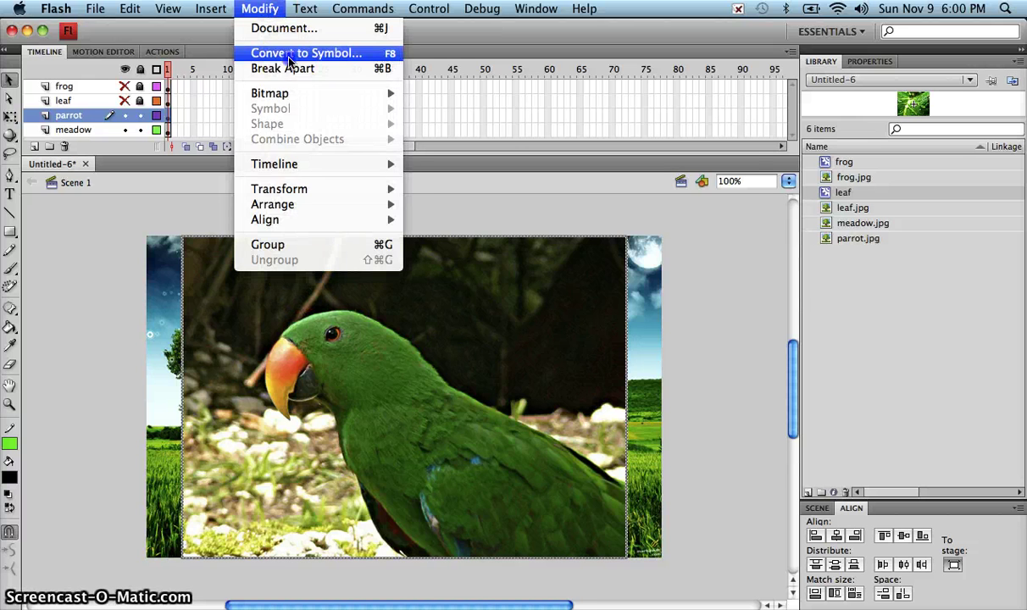
type("parrot")
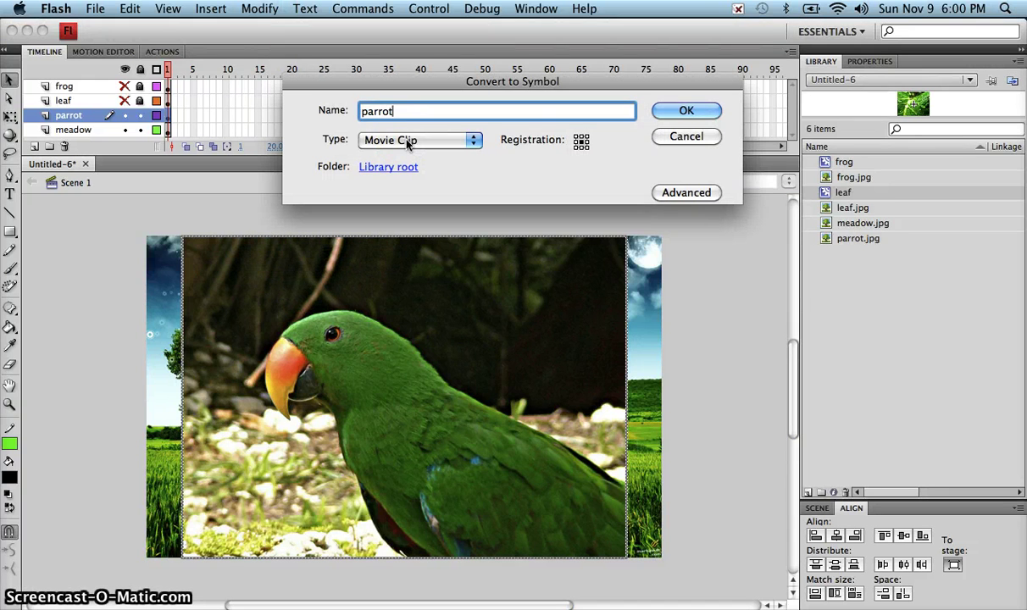
left_click(682, 111)
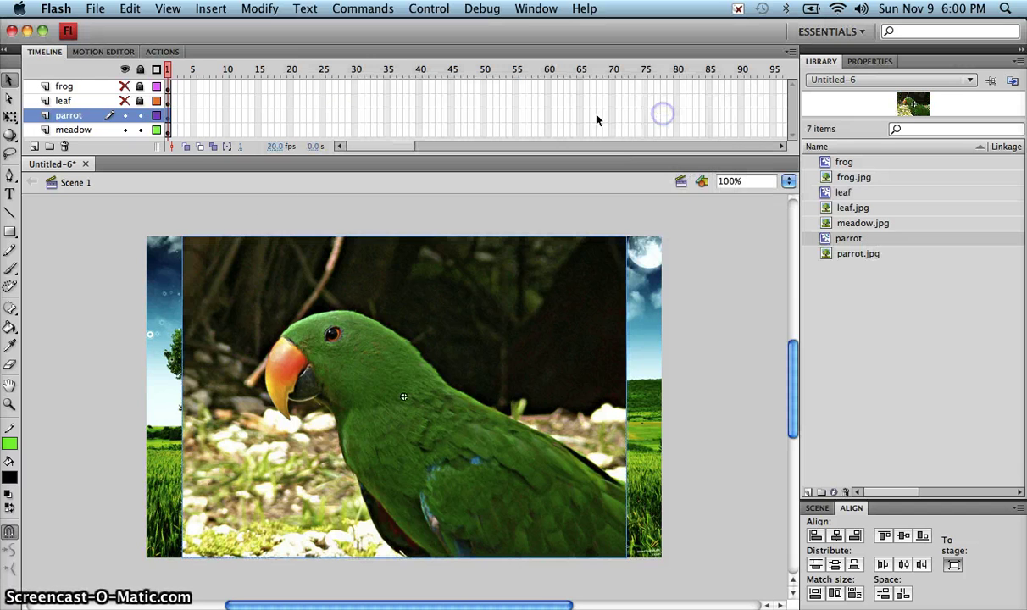
Lock and hide the parrot layer, and convert the meadow image into a Movie Clip symbol named meadow.
left_click(140, 115)
left_click(125, 116)
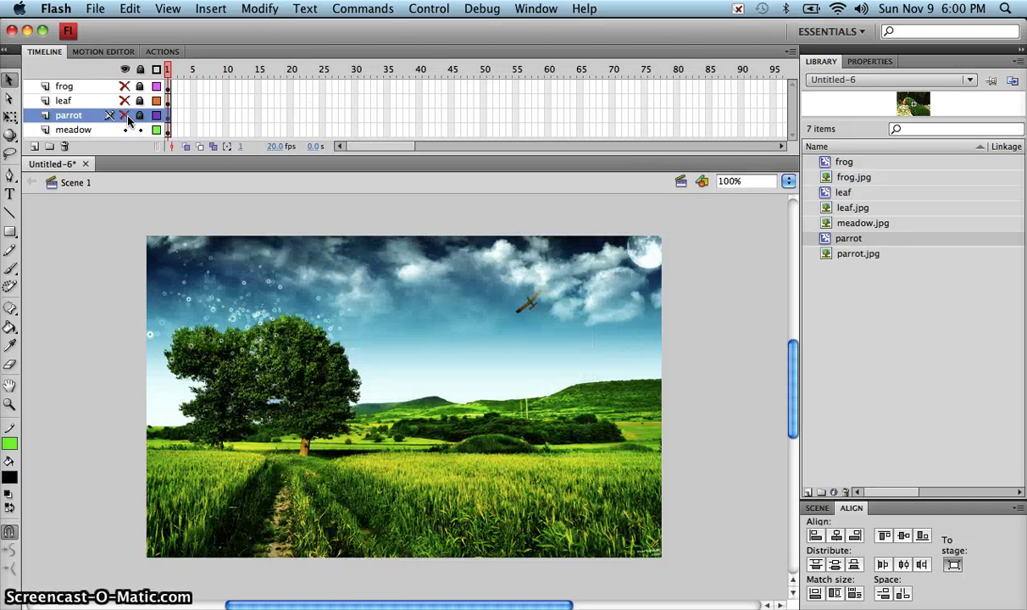
left_click(219, 247)
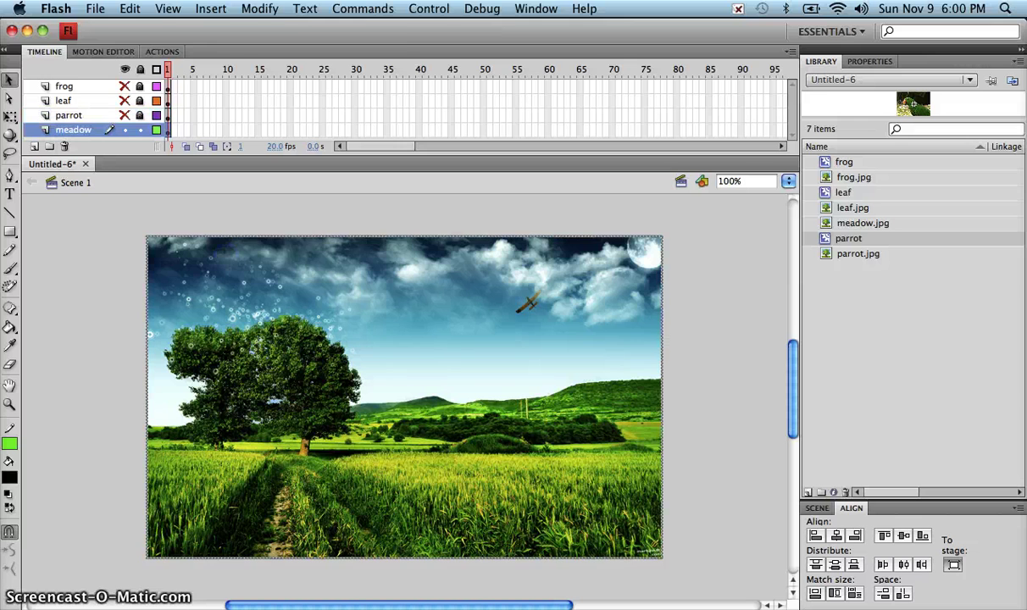
left_click(254, 9)
left_click(275, 53)
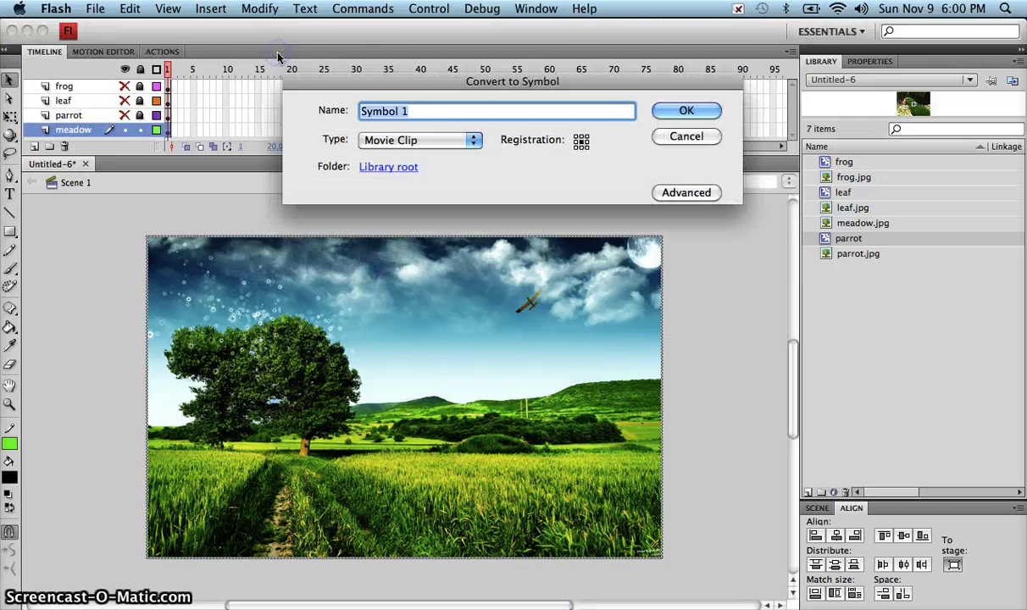
type("meadow")
key("Return")
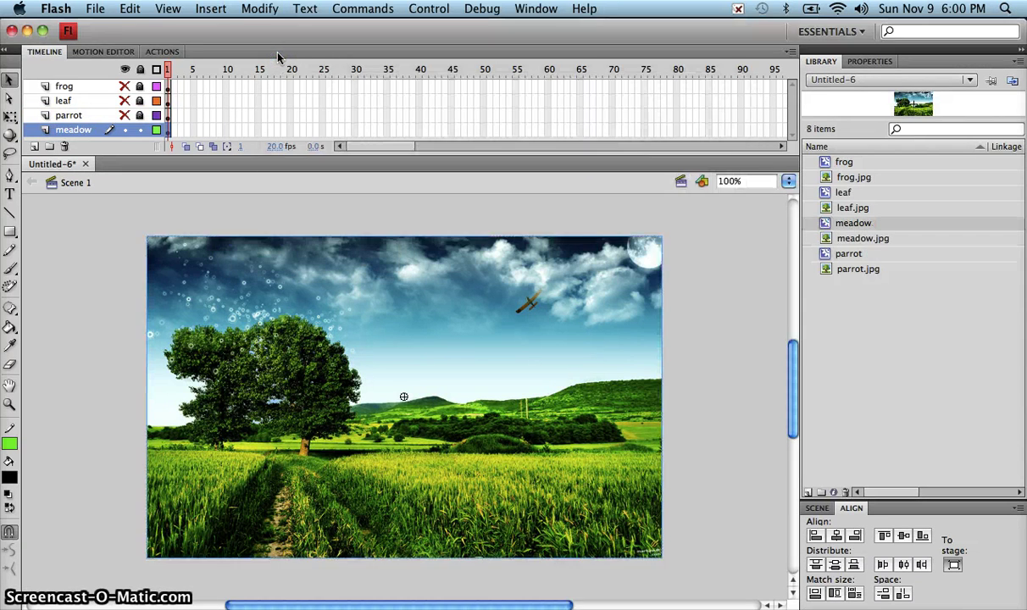
Lock and hide the meadow layer, and unlock and show the frog layer as the active layer.
left_click(124, 129)
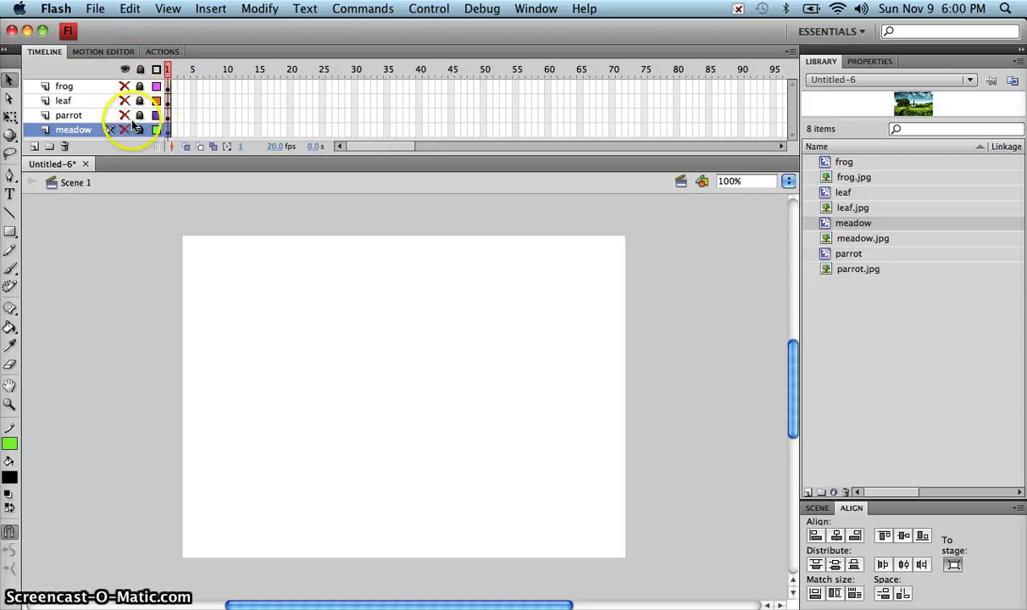
left_click(138, 86)
left_click(125, 86)
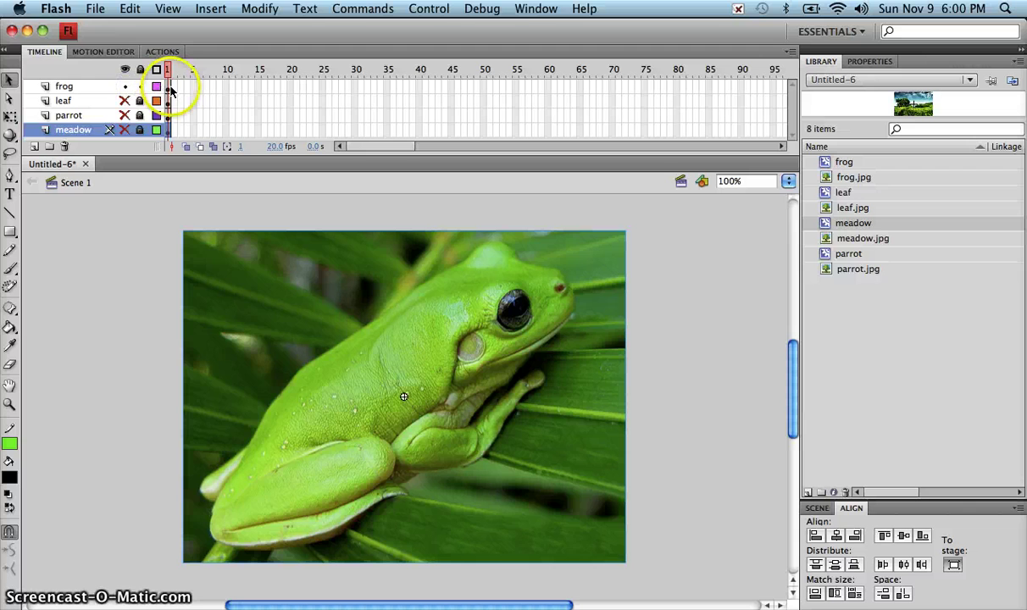
left_click(171, 88)
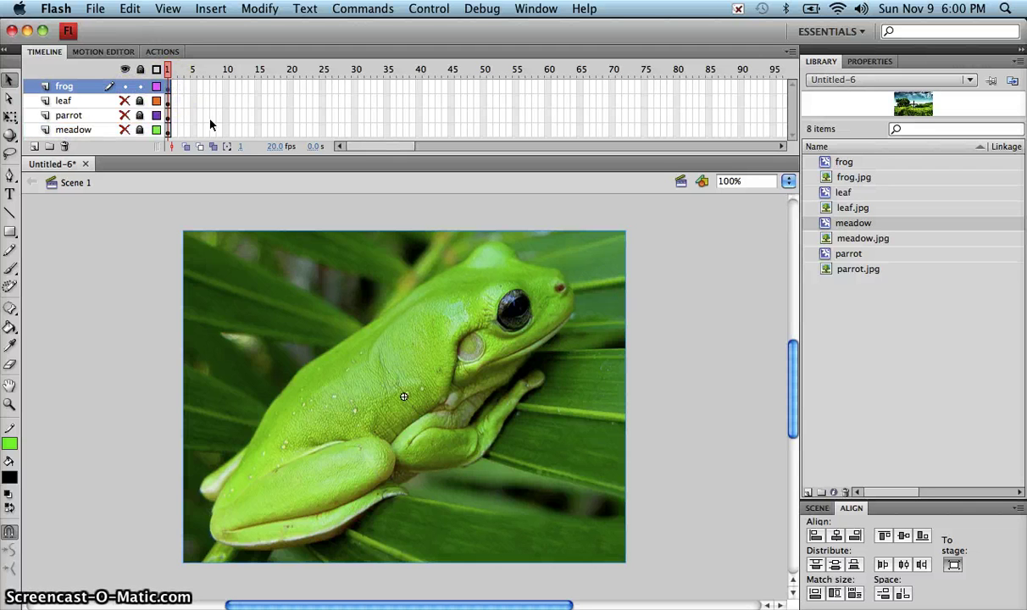
left_click(286, 154)
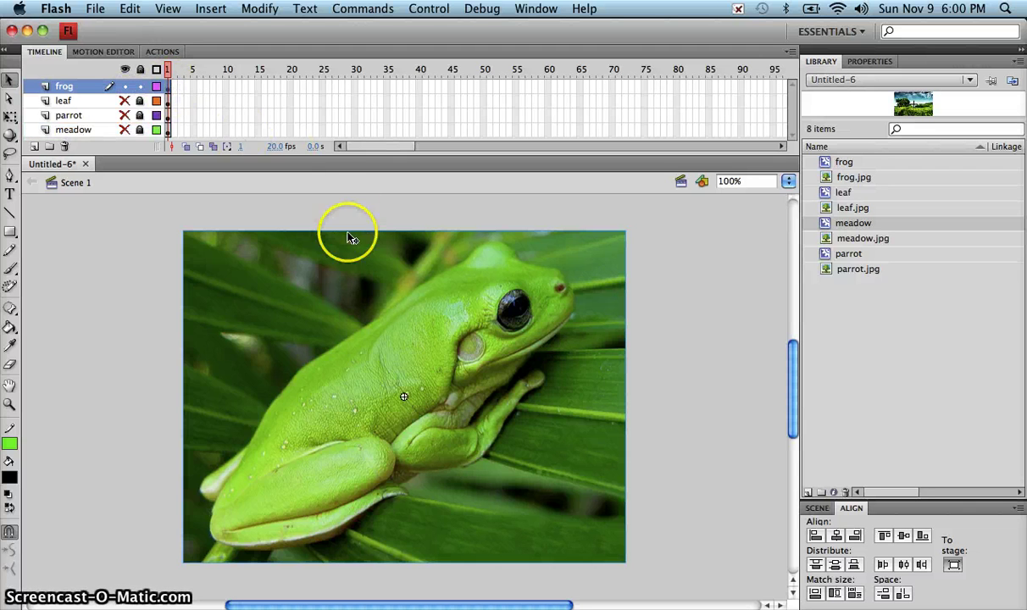
Create a motion tween for the frog movie clip and extend its span to frame 80.
right_click(355, 326)
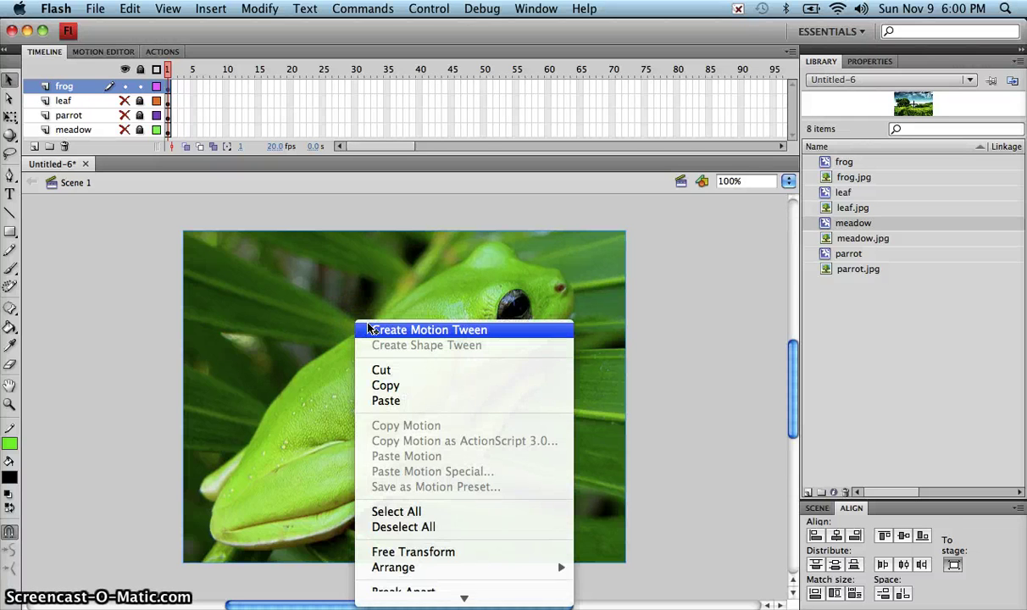
left_click(370, 330)
left_click(359, 203)
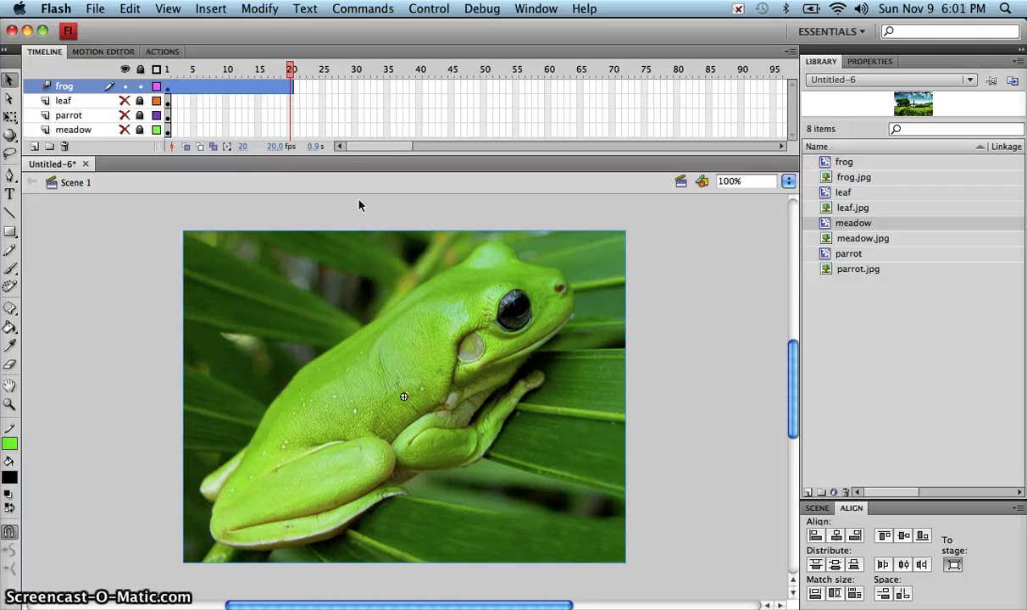
mouse_move(358, 205)
left_mouse_down()
mouse_move(372, 195)
mouse_move(378, 142)
mouse_move(630, 105)
left_mouse_up()
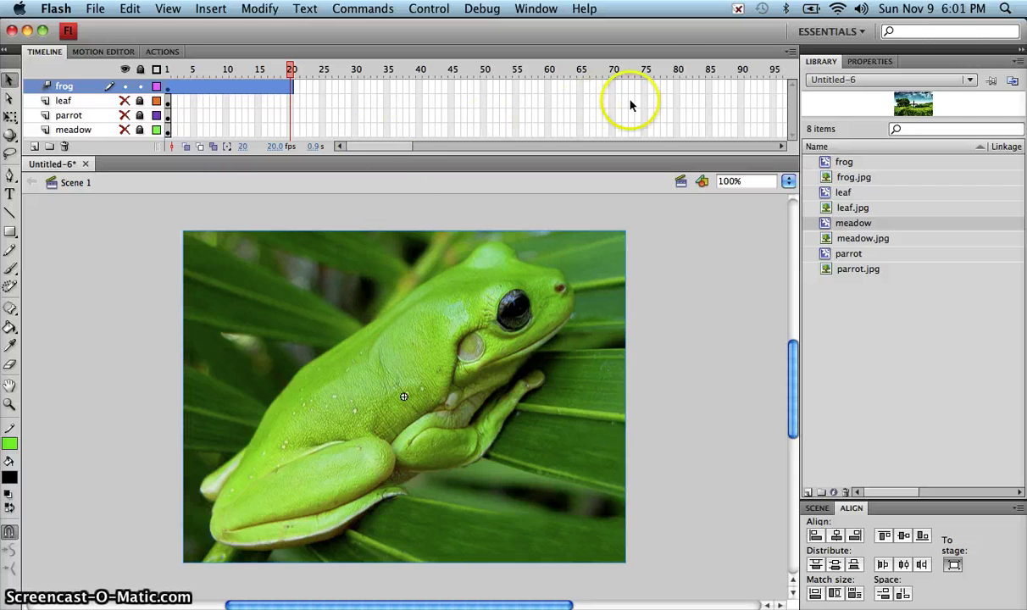
left_click(678, 86)
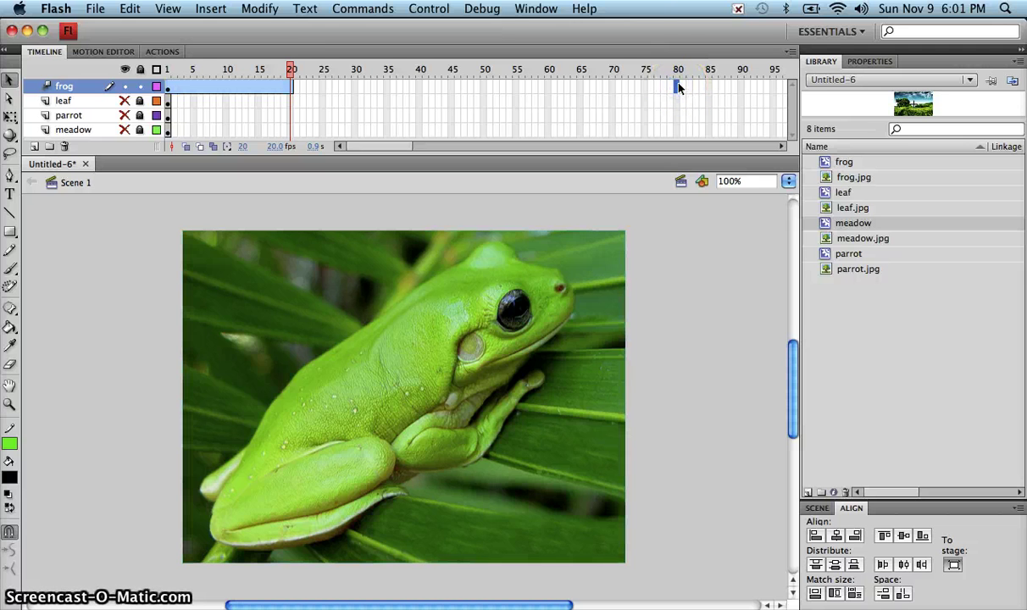
key("F5")
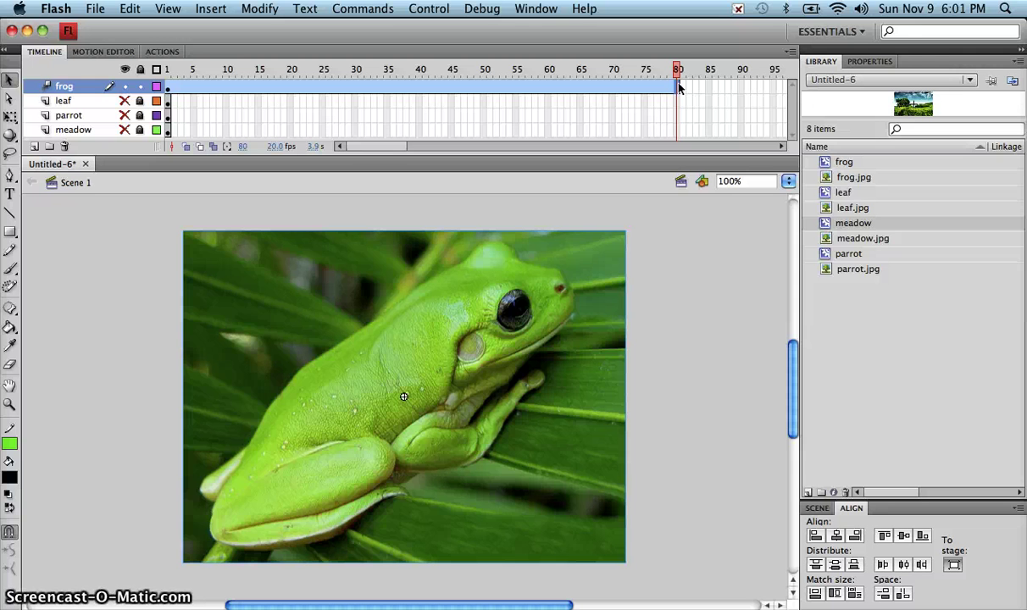
At frame 1, apply the Alpha colour effect to the frog movie clip and set it to 0%.
left_click(881, 62)
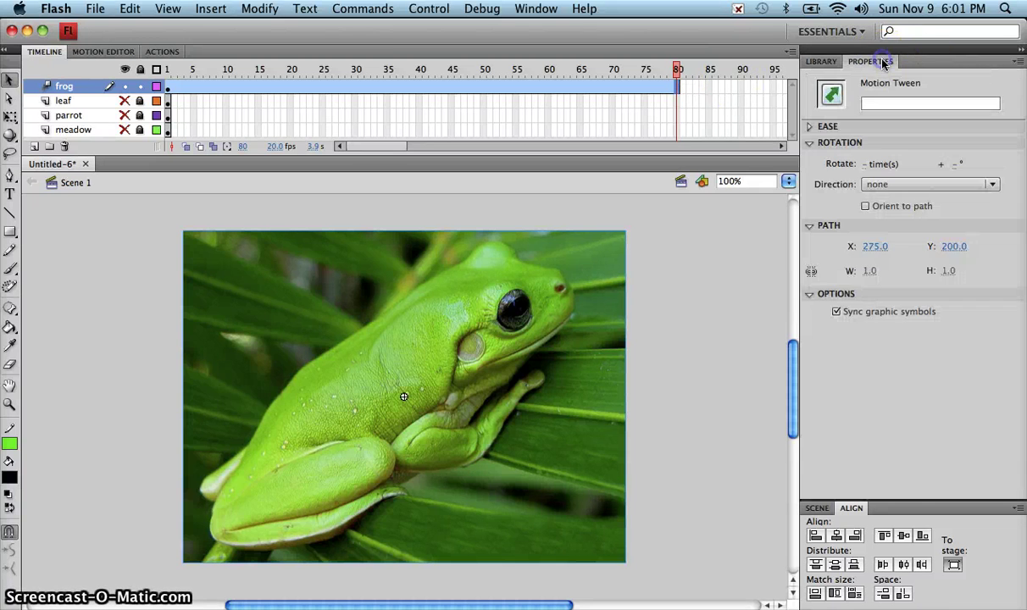
left_click(171, 72)
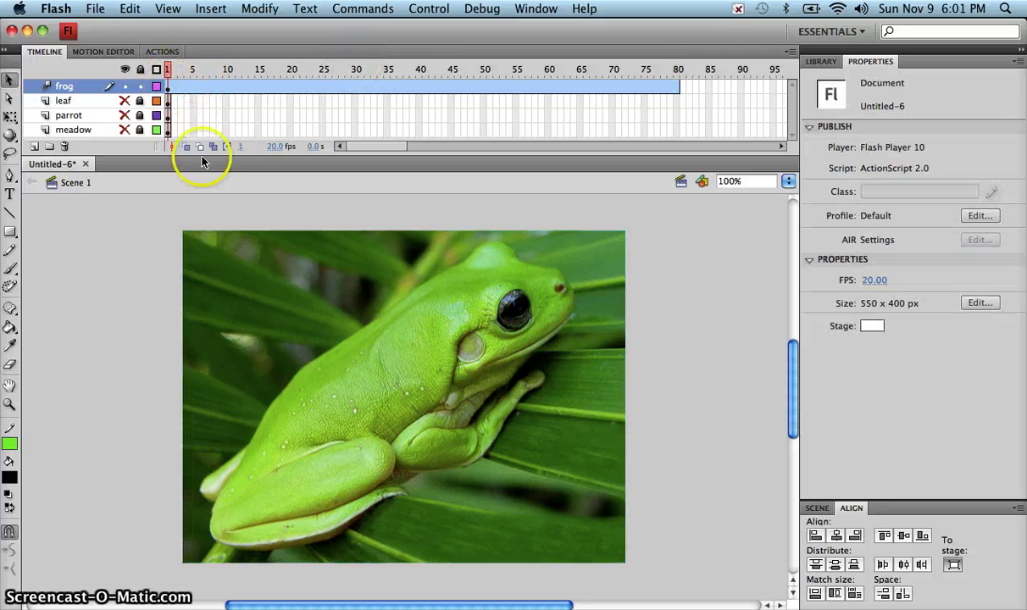
left_click(261, 294)
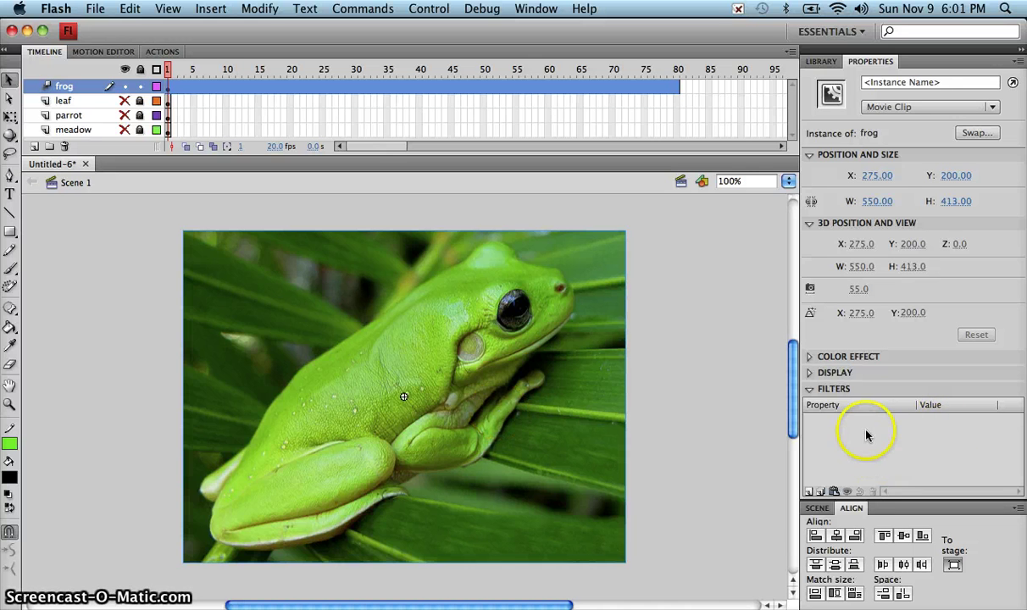
left_click(527, 360)
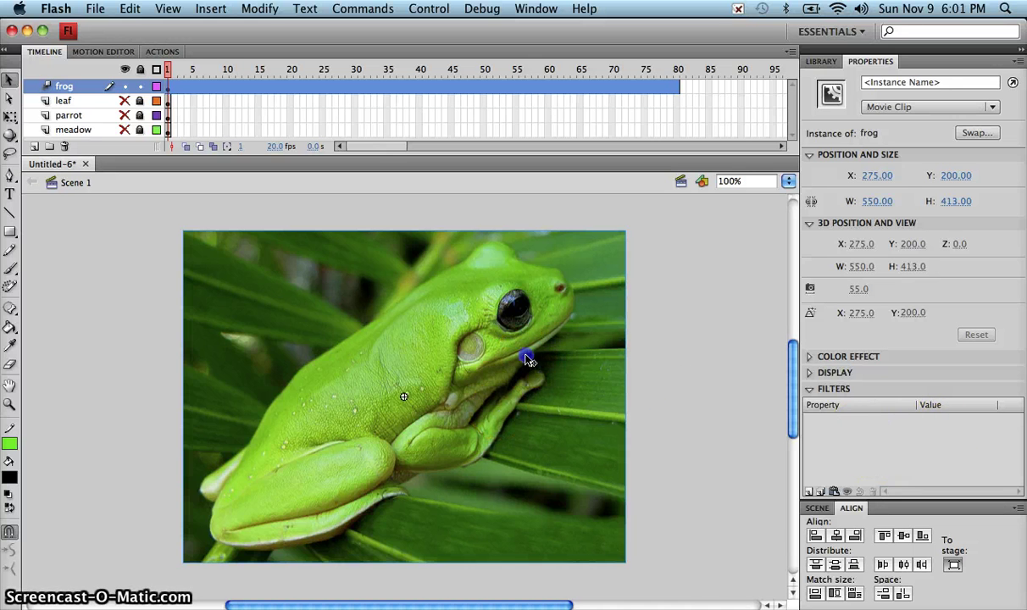
left_click(810, 358)
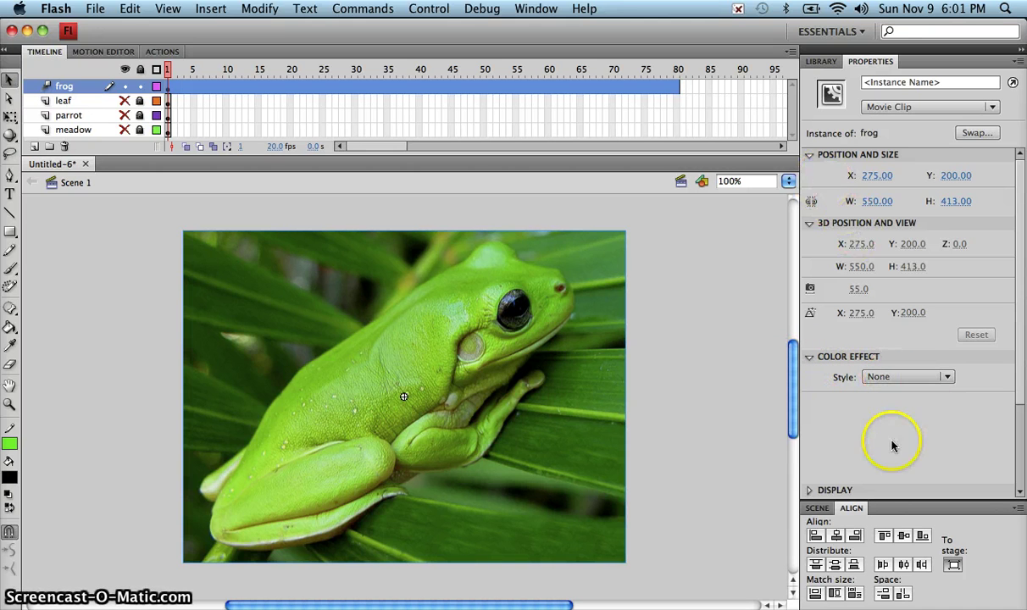
left_click(910, 376)
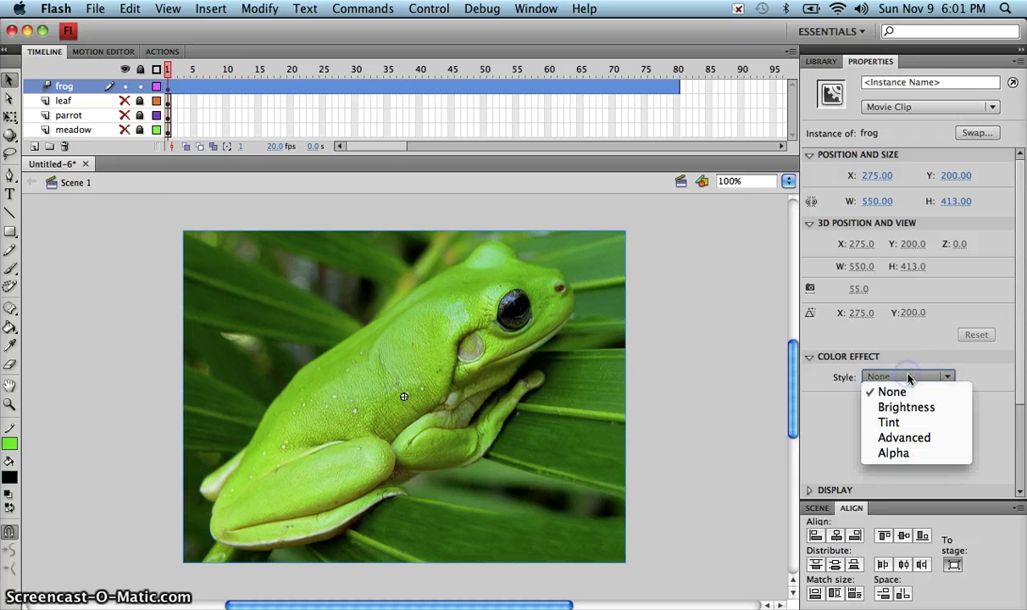
left_click(913, 454)
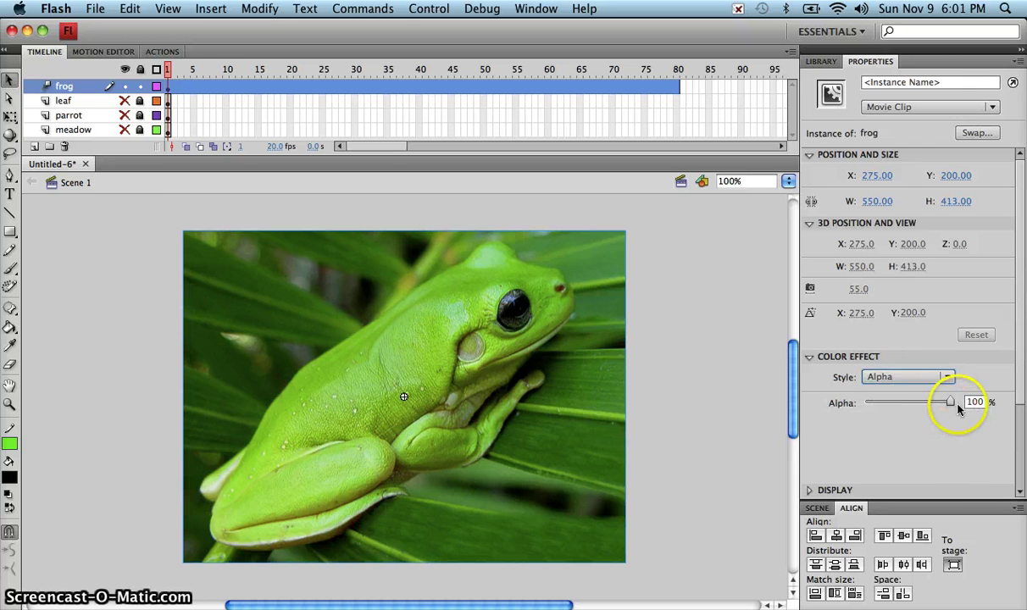
left_click_drag(952, 404, 840, 431)
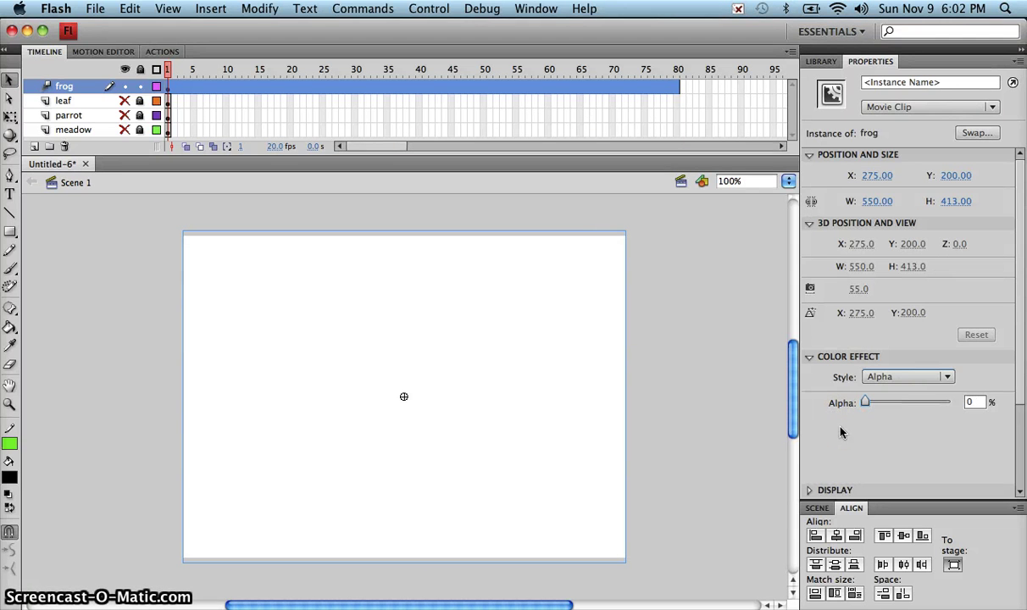
Collapse the frog's position and 3D position properties, and set its alpha at frame 1 to 100%.
left_click(810, 156)
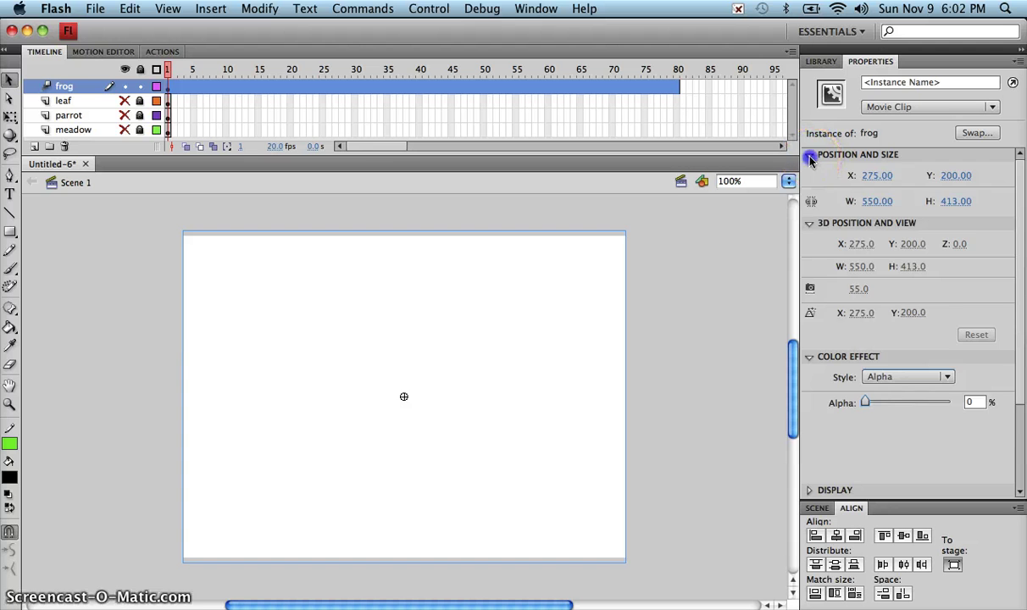
left_click(809, 170)
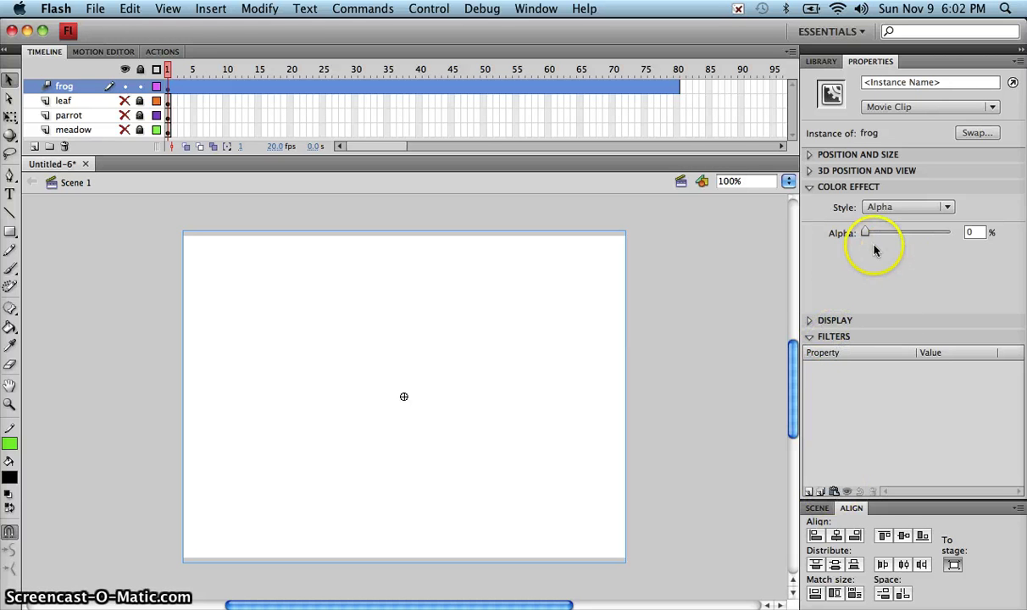
left_click_drag(866, 235, 951, 232)
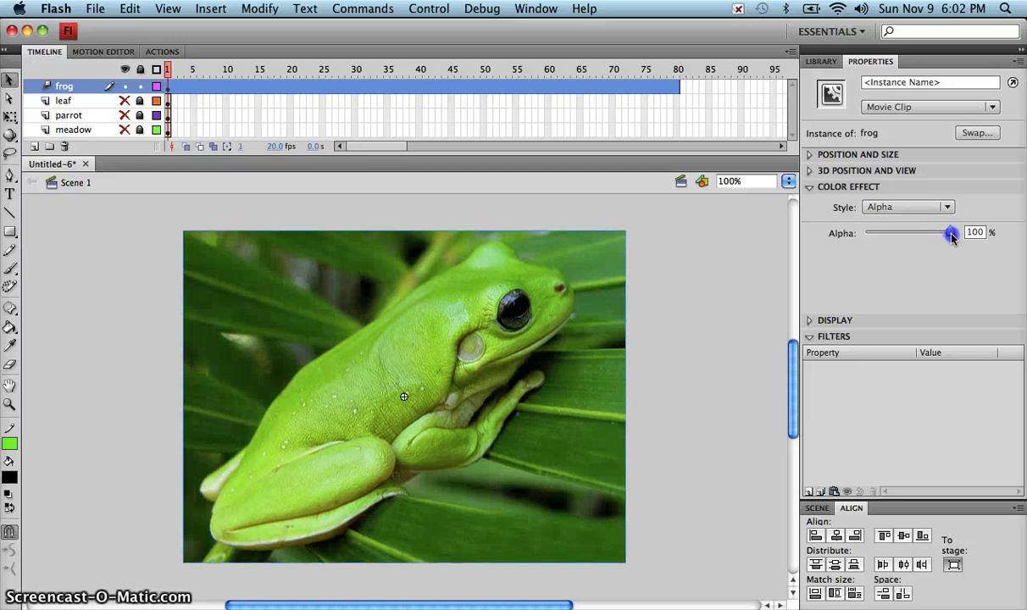
At frame 1, add a Blur filter of 100 px in X and Y to the frog movie clip and set its alpha to 0%.
left_click(810, 493)
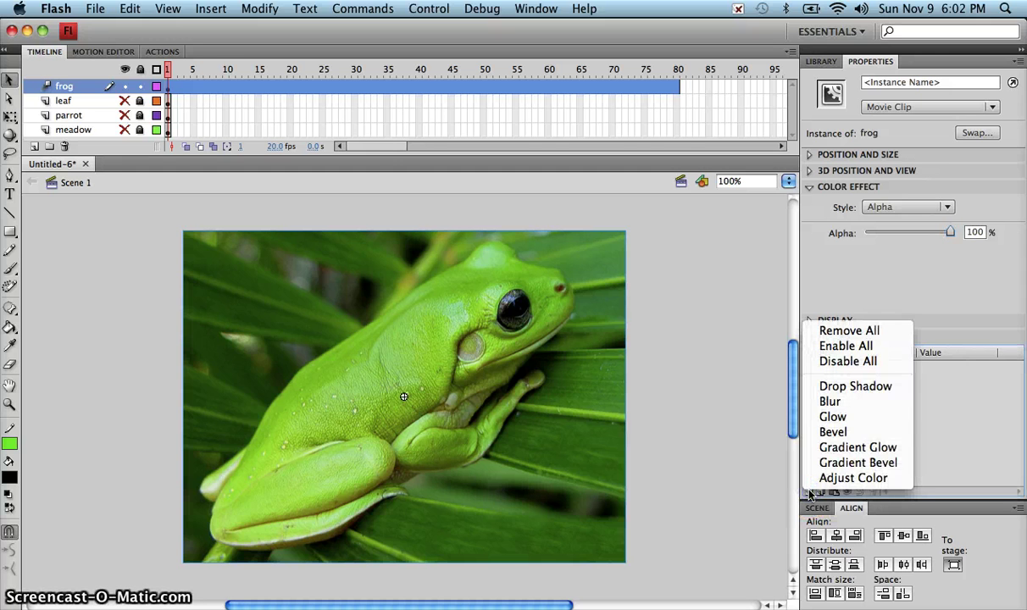
left_click(831, 404)
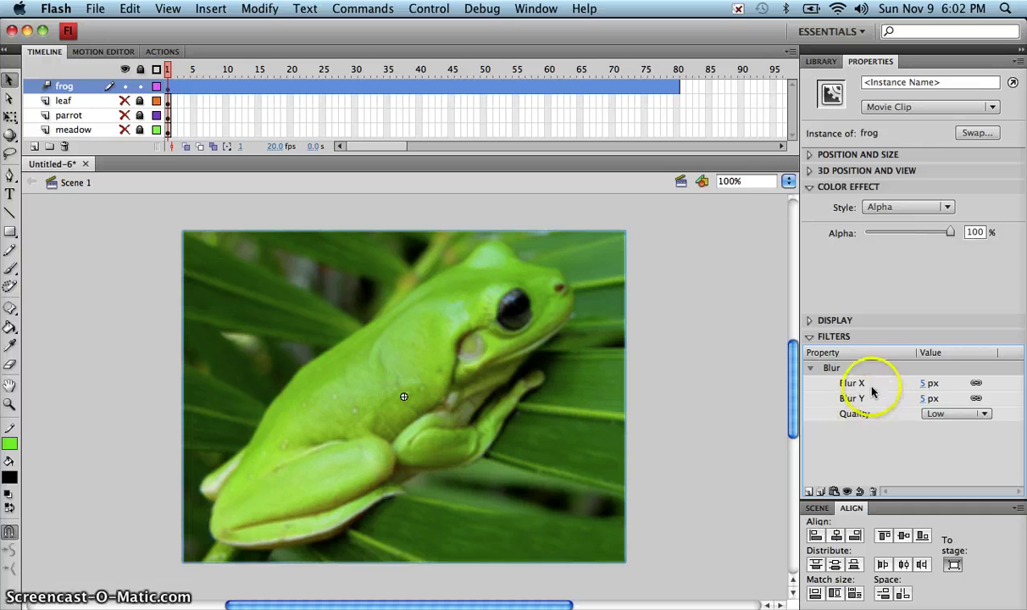
mouse_move(926, 386)
left_mouse_down()
mouse_move(500, 394)
mouse_move(974, 394)
mouse_move(926, 387)
left_mouse_up()
left_click(926, 386)
type("100")
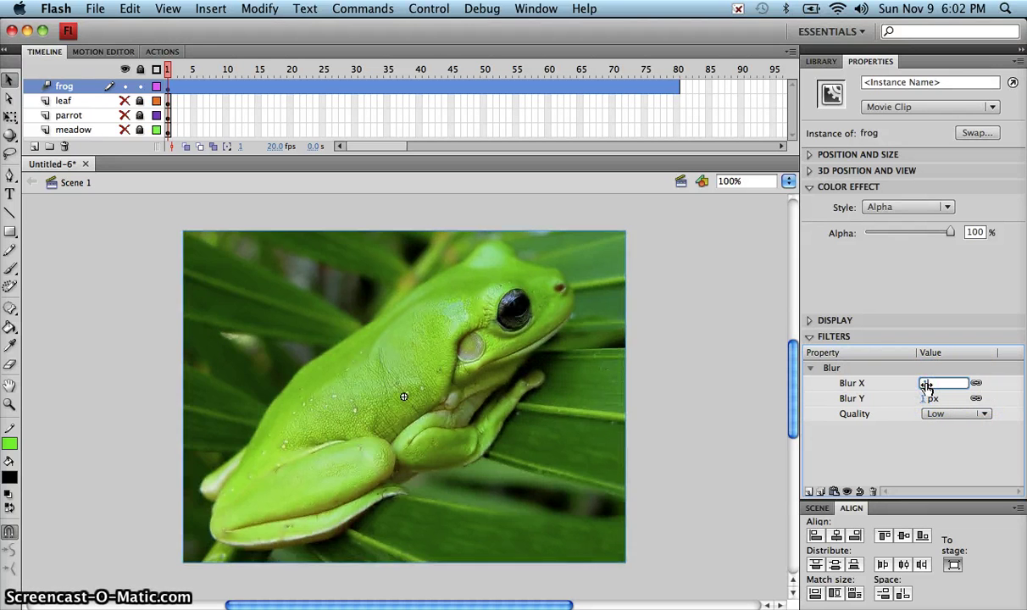
key("Return")
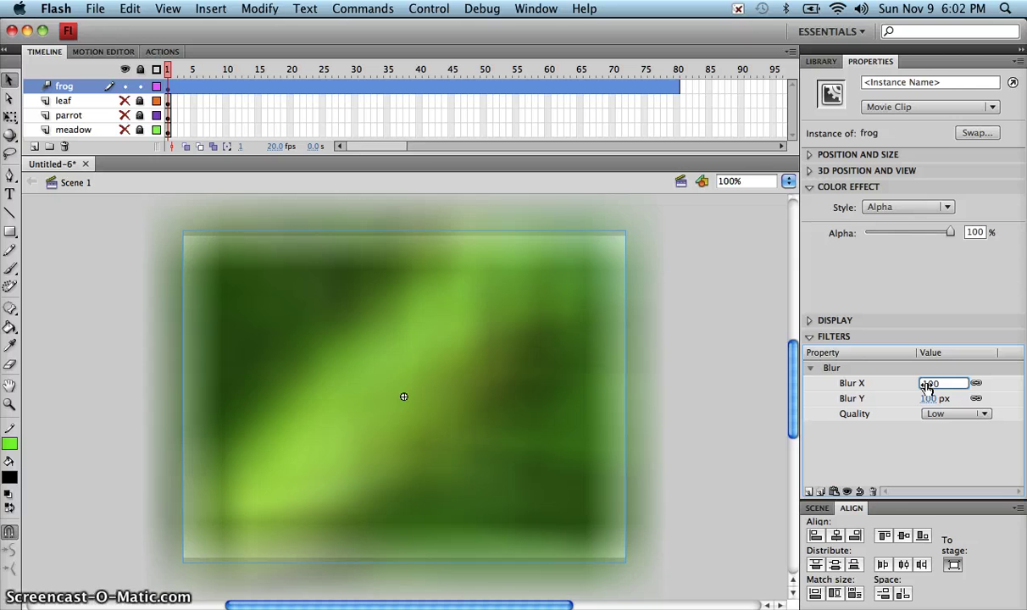
left_click(911, 425)
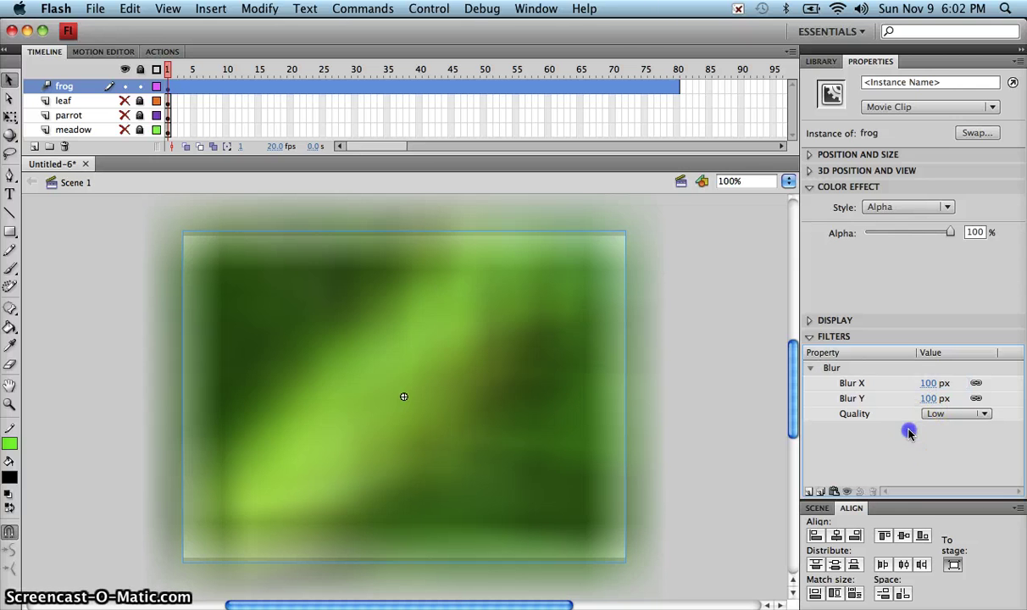
left_click_drag(950, 234, 865, 233)
At frame 20, set the frog movie clip's alpha to 100% and its Blur X and Y to 0 px.
left_click_drag(390, 64, 285, 81)
left_click(289, 81)
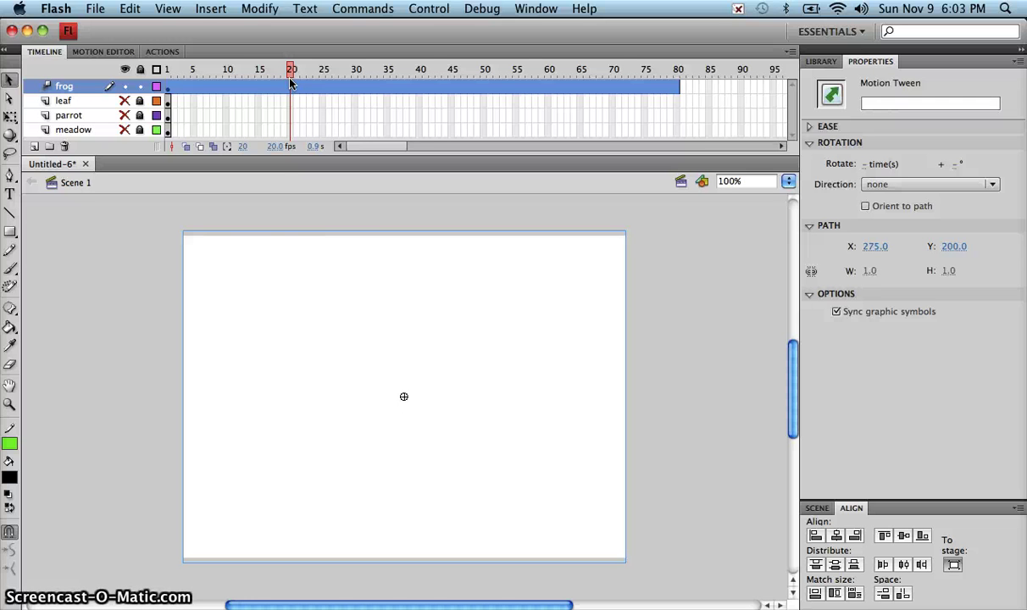
left_click(310, 266)
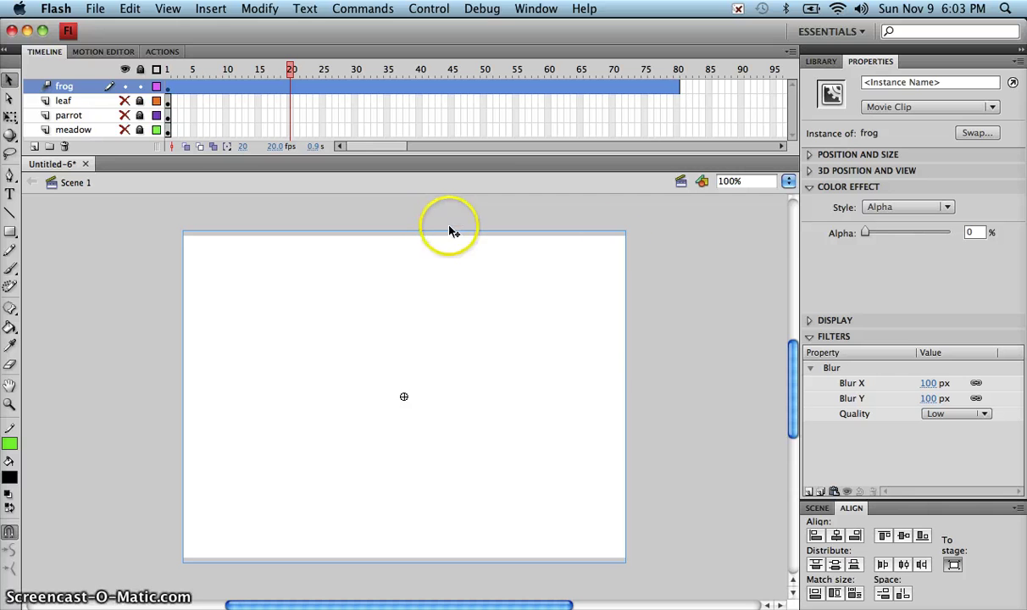
left_click(581, 276)
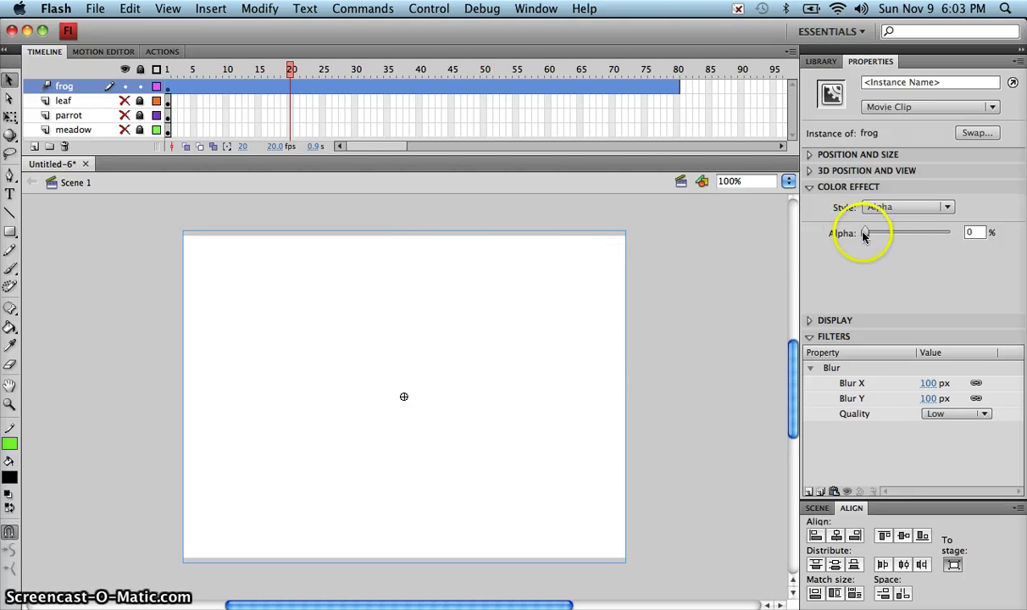
left_click_drag(866, 232, 950, 239)
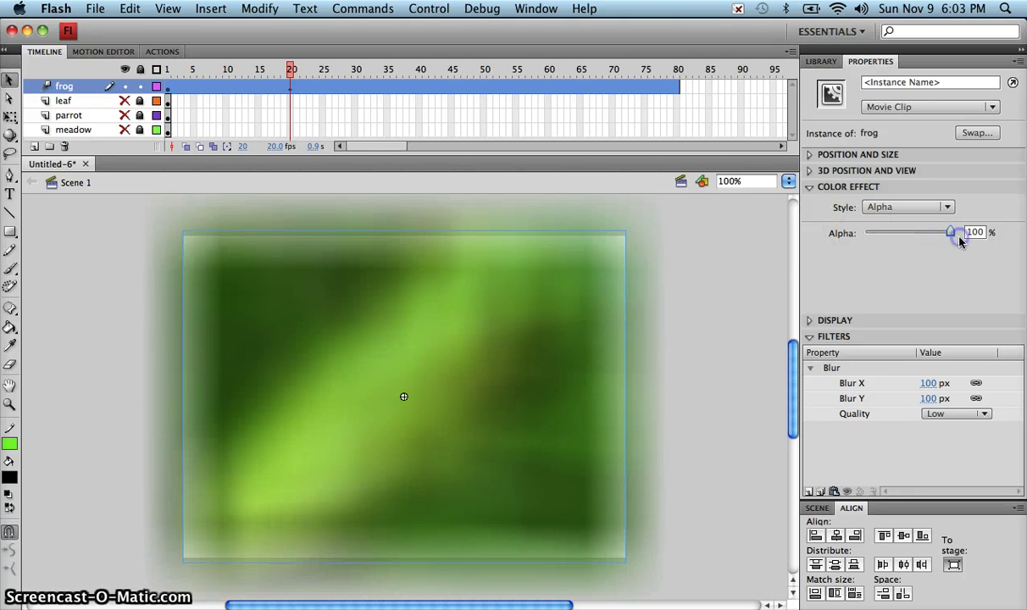
left_click(929, 383)
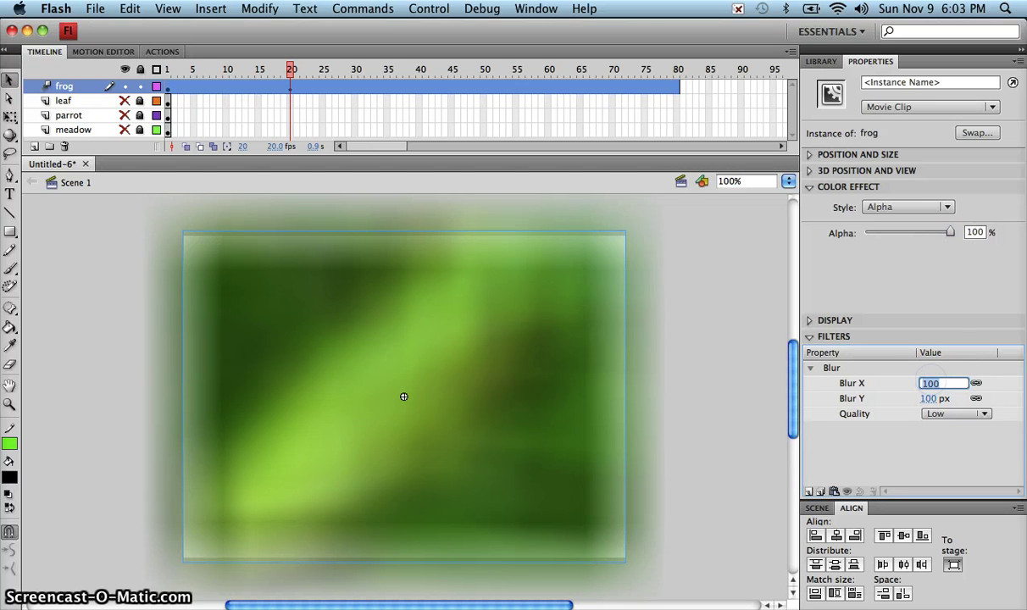
type("0")
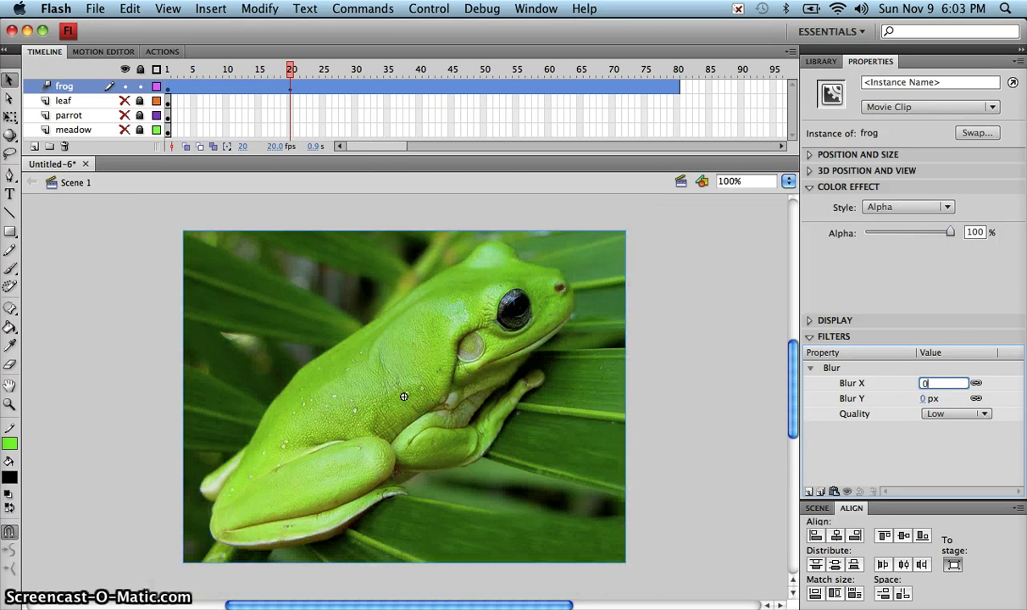
left_click(975, 386)
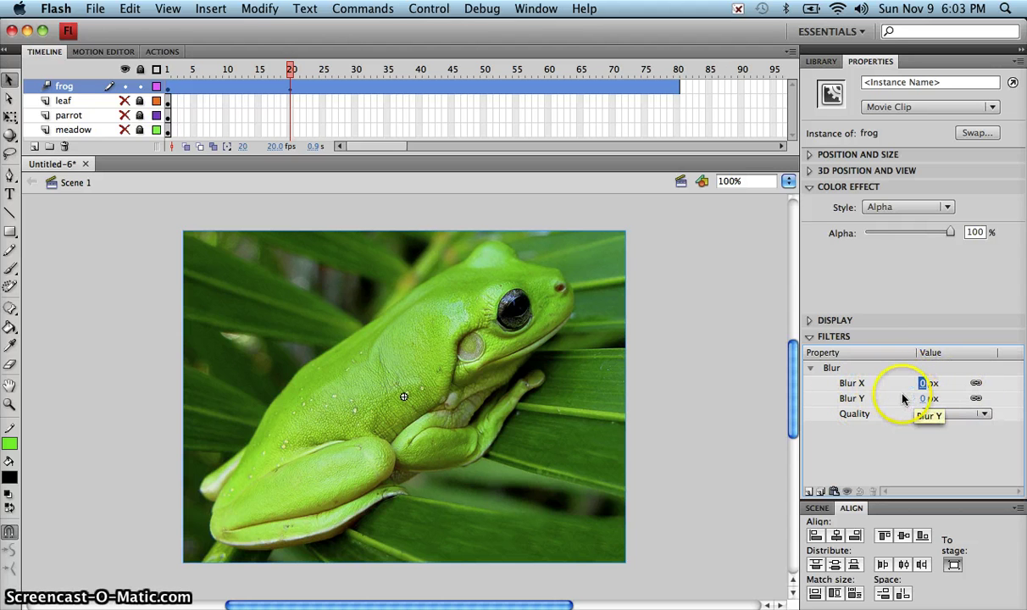
Add a keyframe for the frog movie clip at frame 60 of its motion tween.
left_click(289, 69)
left_click_drag(289, 69, 548, 68)
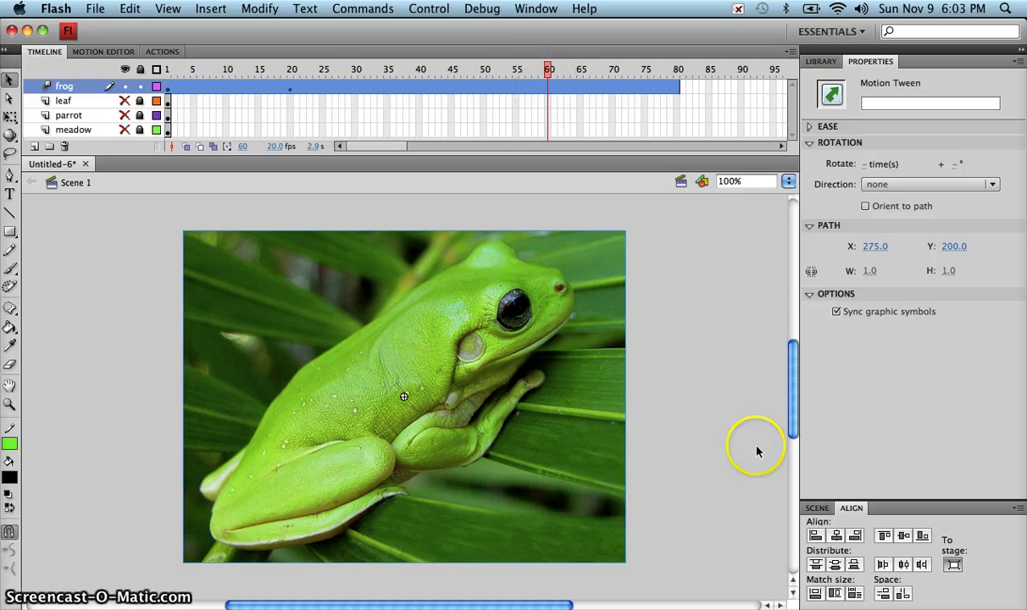
left_click(452, 357)
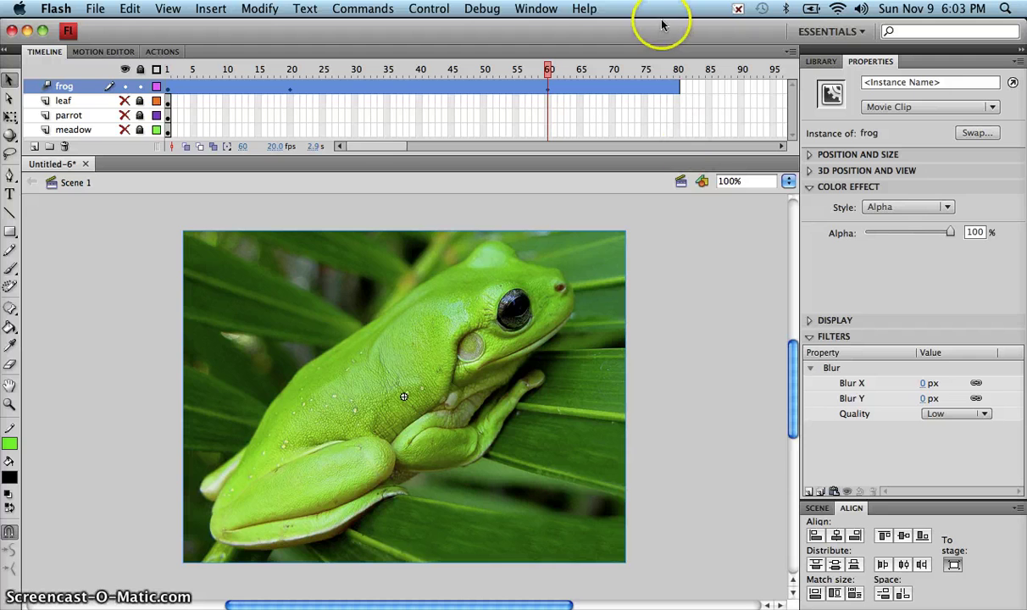
At frame 80, set the frog movie clip's Blur X to 10 px, Blur Y to 100 px and alpha to 2%.
left_click(677, 69)
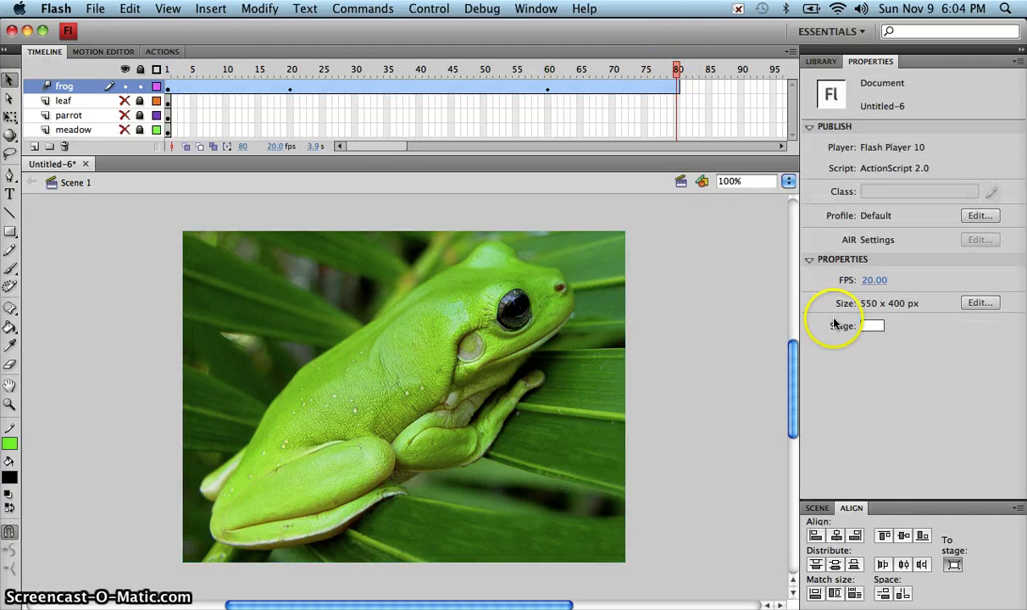
left_click(606, 342)
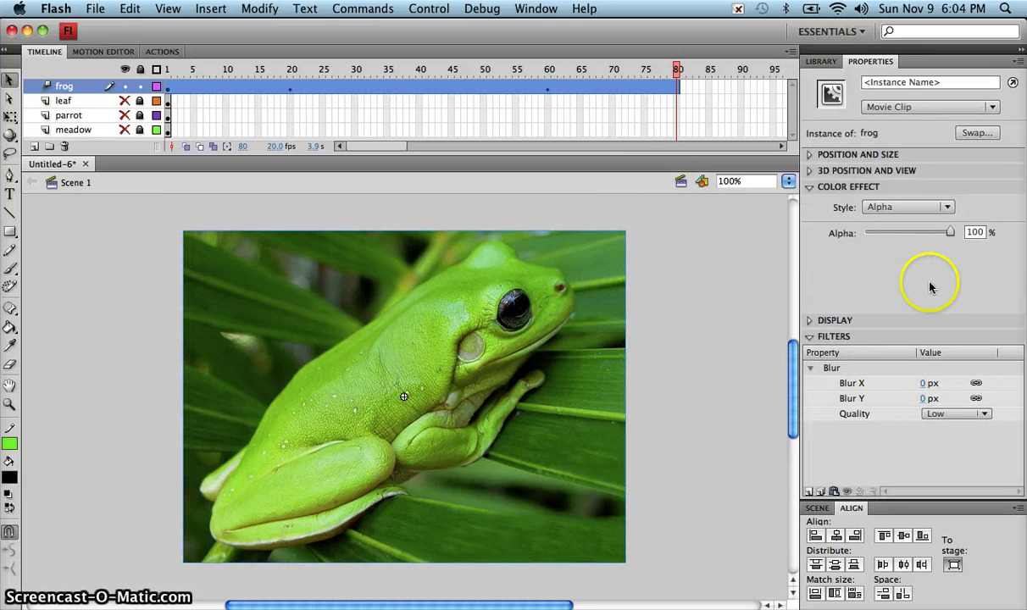
left_click(927, 382)
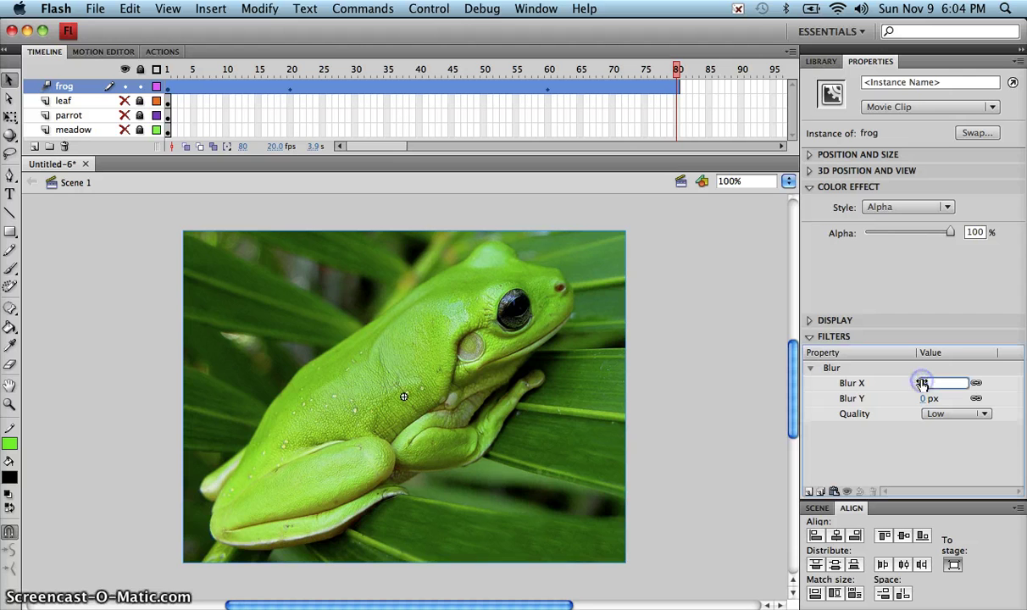
type("1")
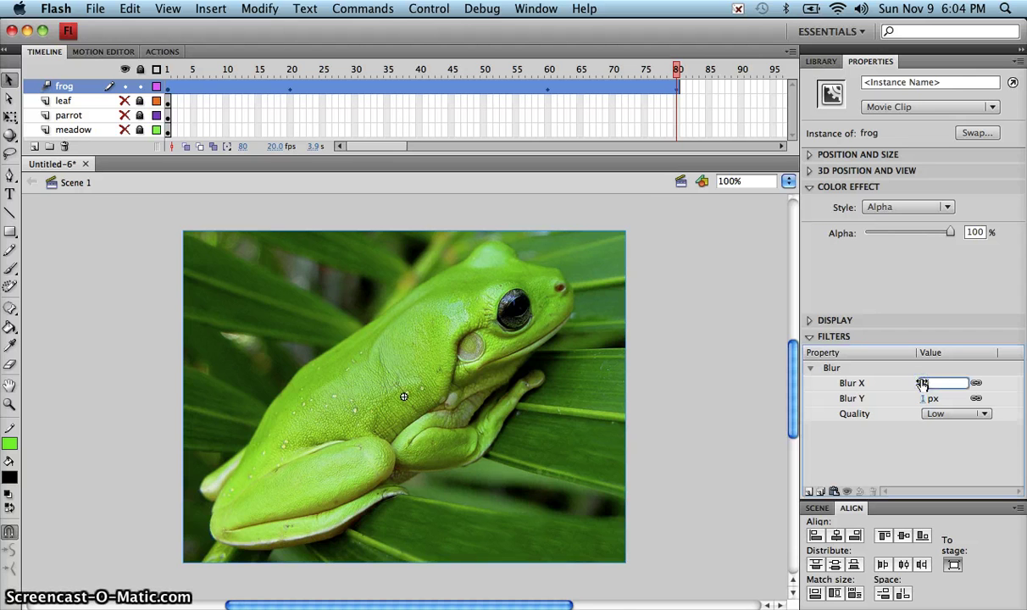
type("00")
key("Return")
left_click_drag(923, 383, 958, 455)
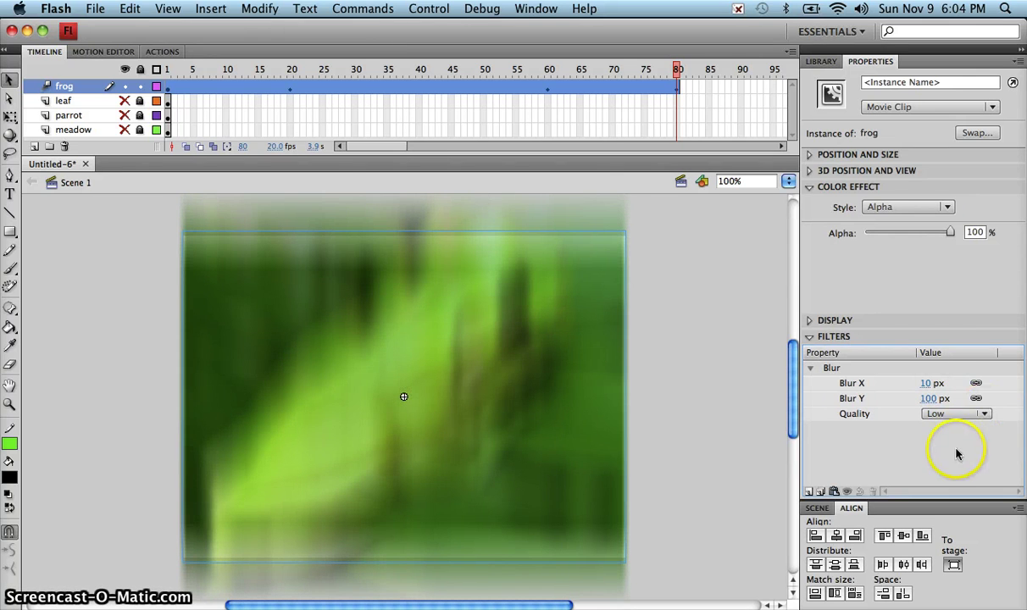
left_click_drag(949, 234, 853, 239)
key("Return")
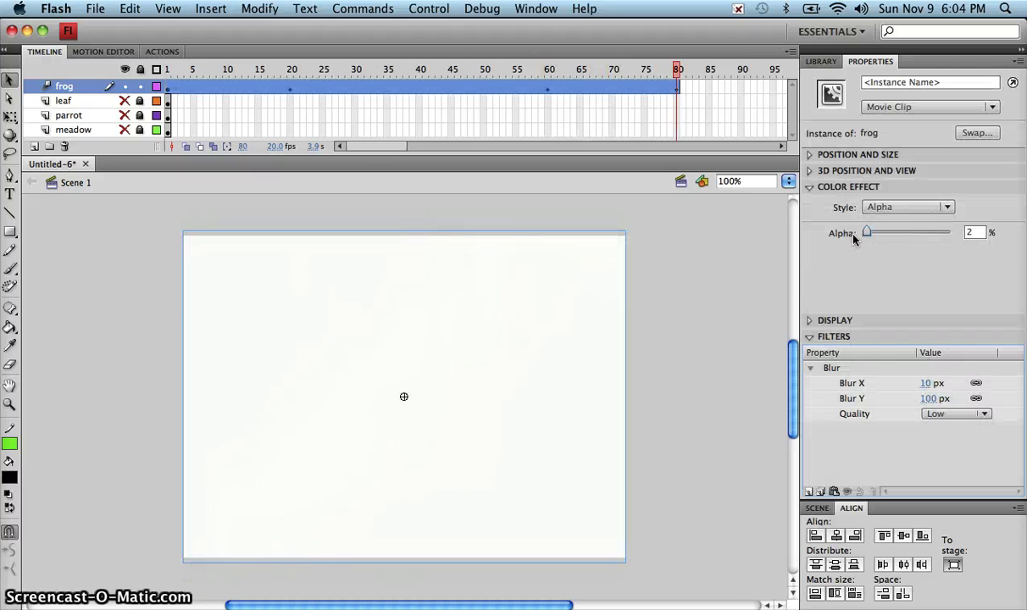
Lock the frog layer, and unlock and show the leaf layer.
left_click(244, 607)
left_click(146, 88)
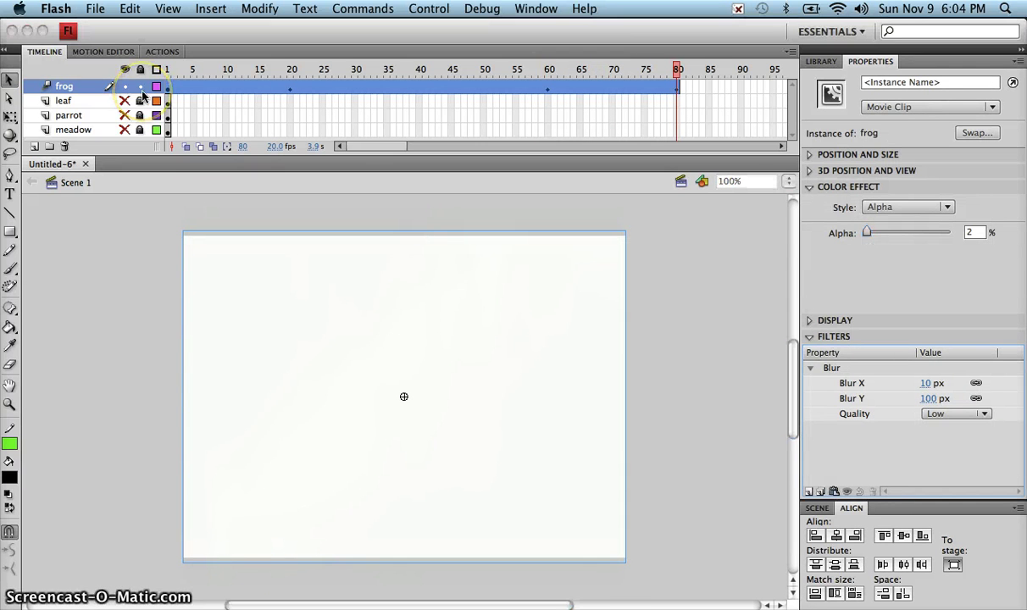
left_click(142, 89)
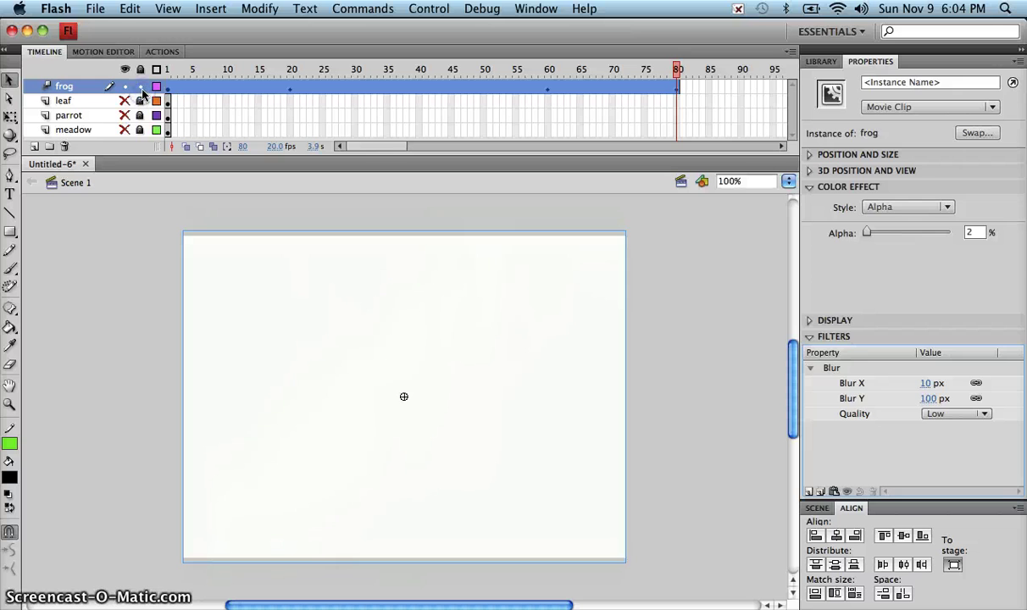
left_click(142, 89)
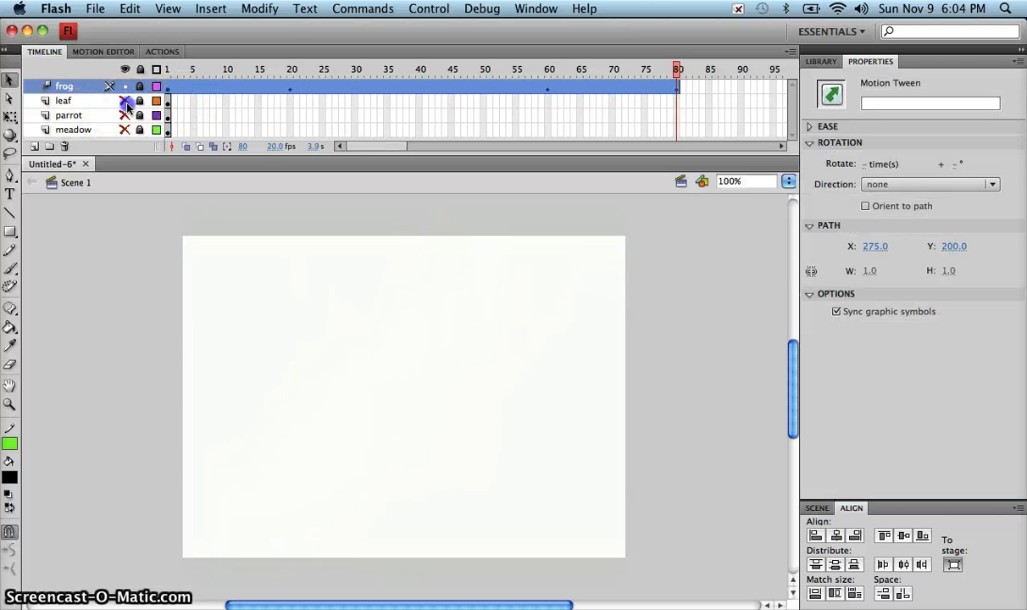
left_click(140, 100)
Move the leaf layer's keyframe from frame 1 to frame 60.
left_click(169, 101)
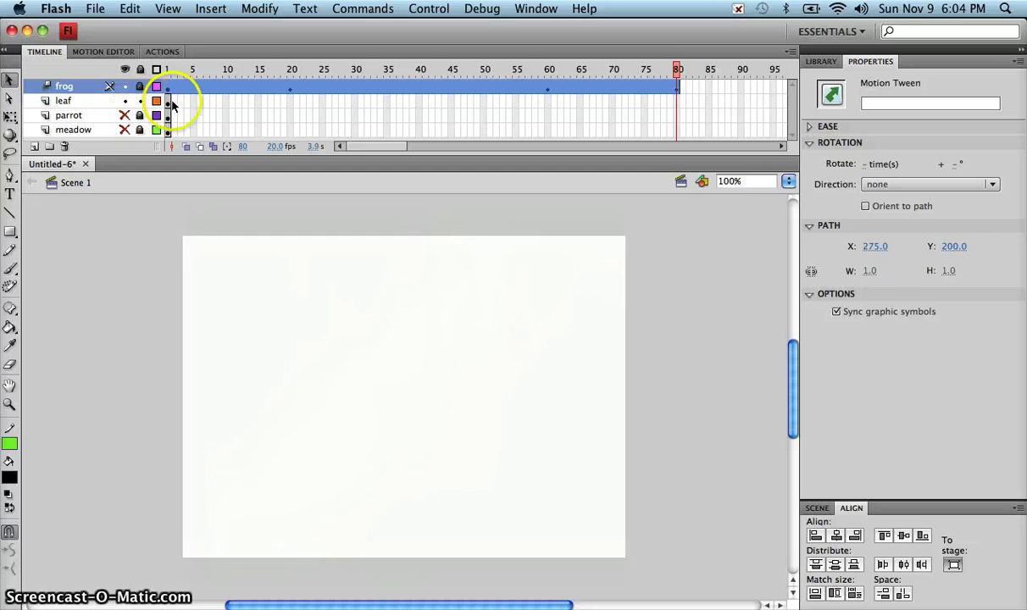
left_click(169, 103)
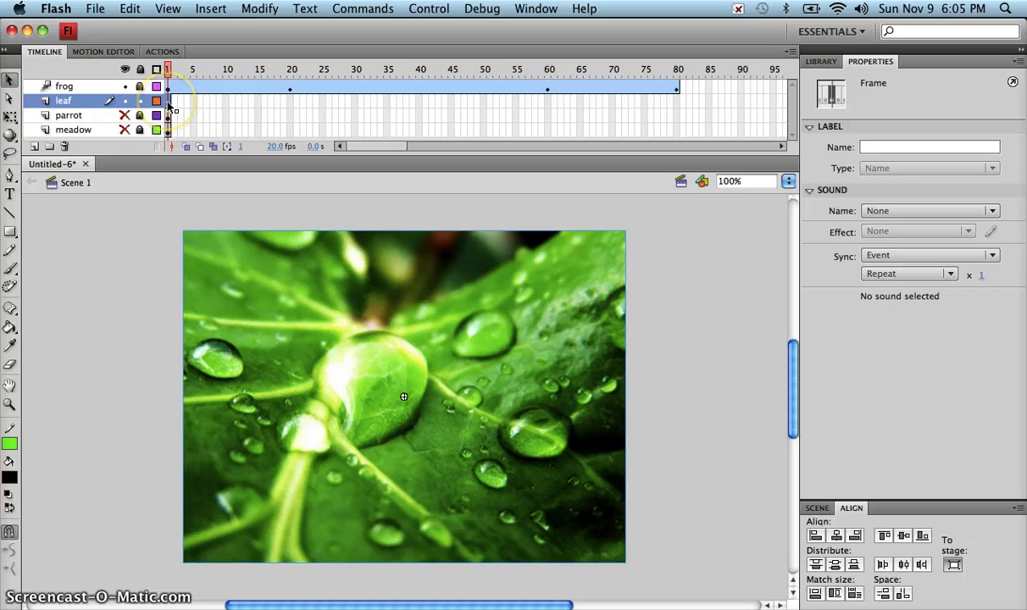
left_click(183, 102)
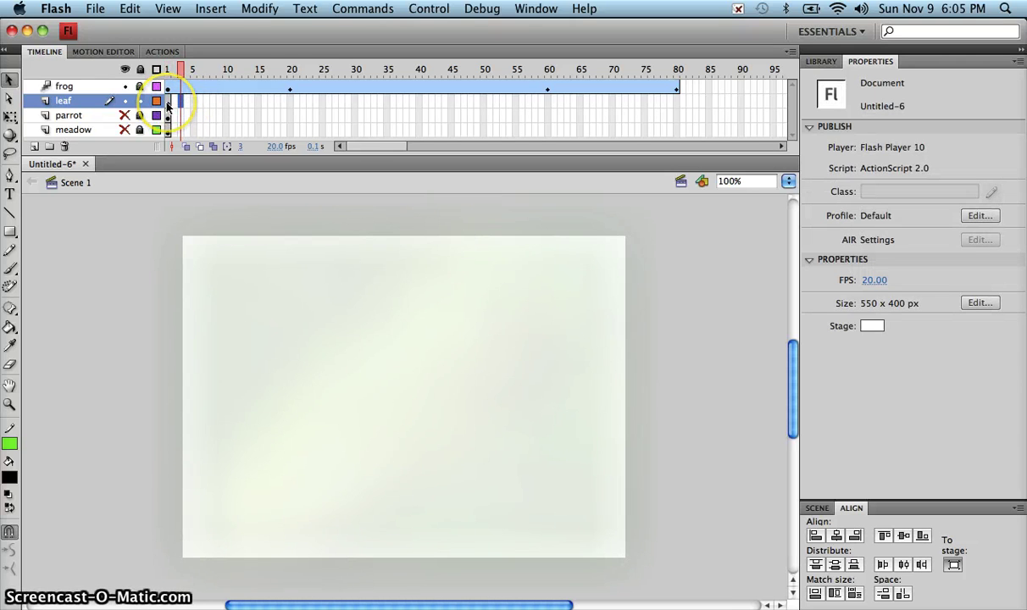
left_click(168, 102)
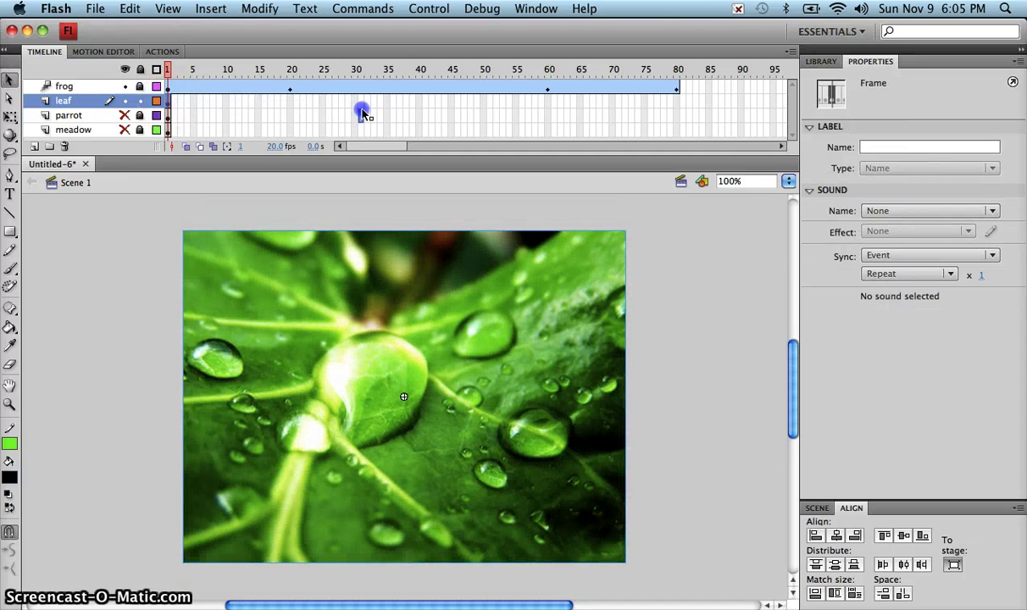
left_click(548, 106)
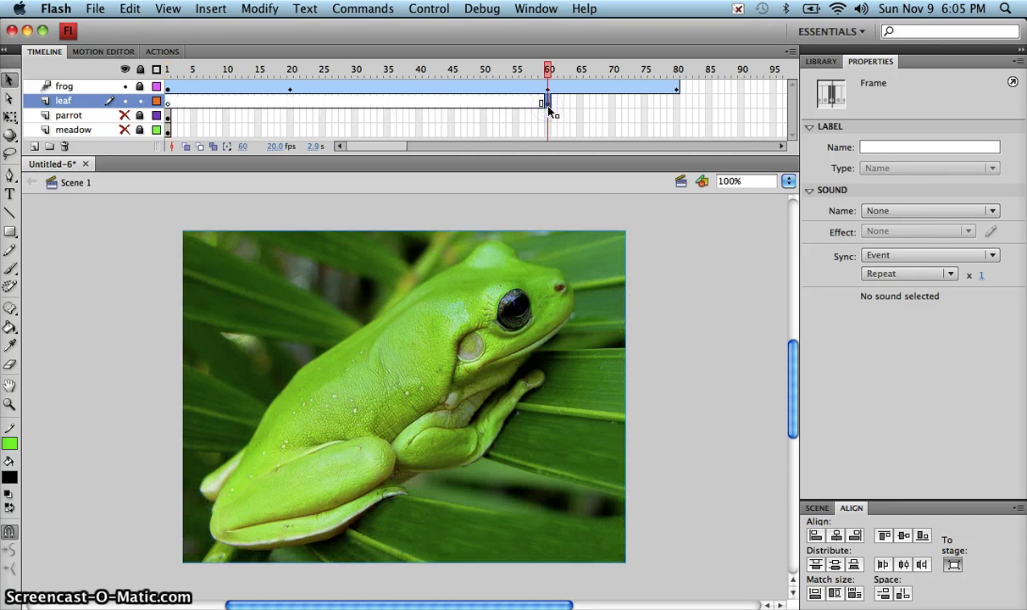
key("F6")
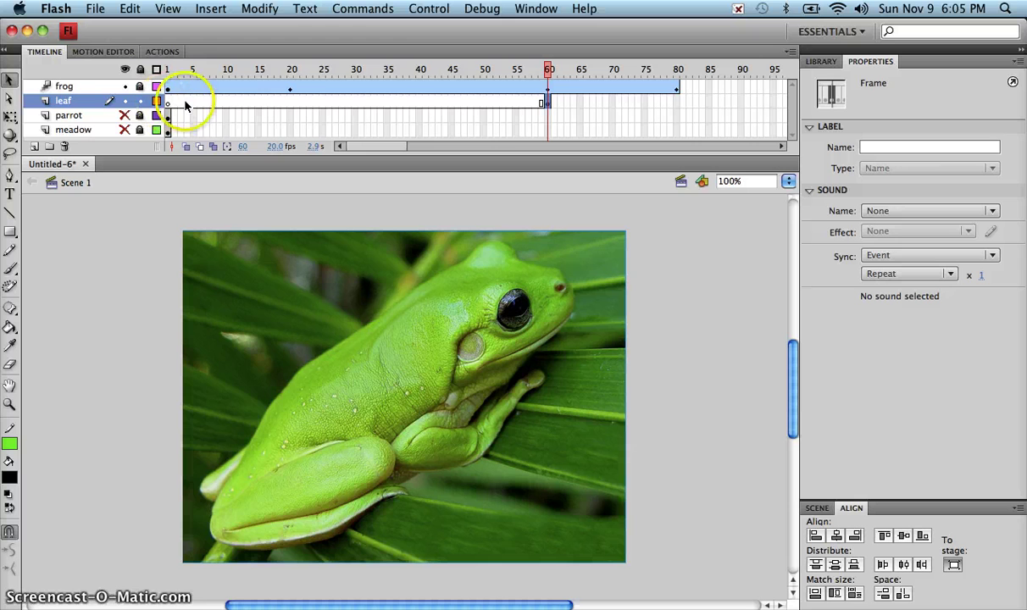
left_click(547, 103)
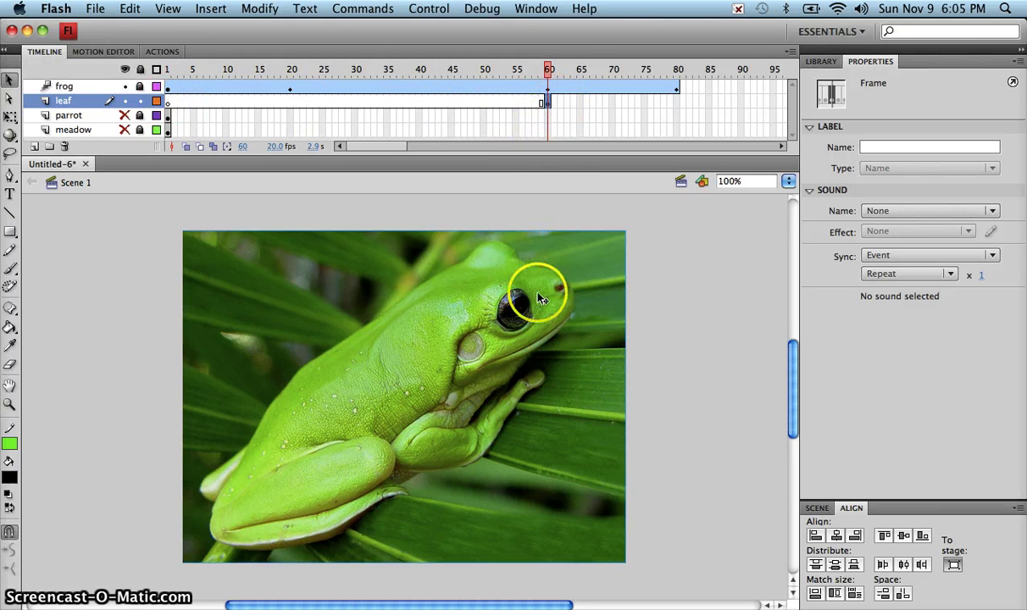
Create a motion tween on the leaf movie clip at frame 60.
left_click(550, 373)
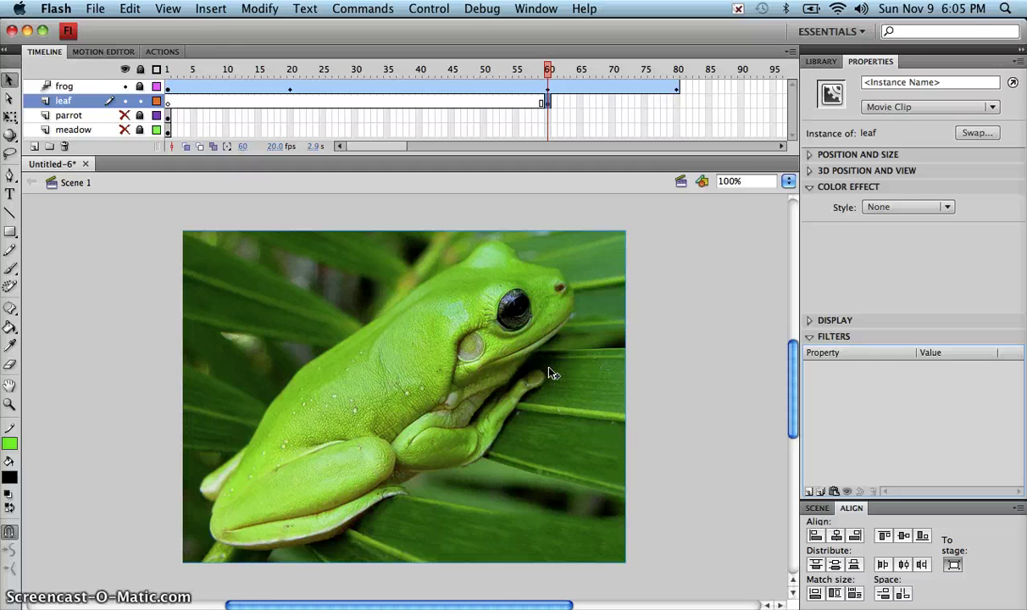
right_click(390, 327)
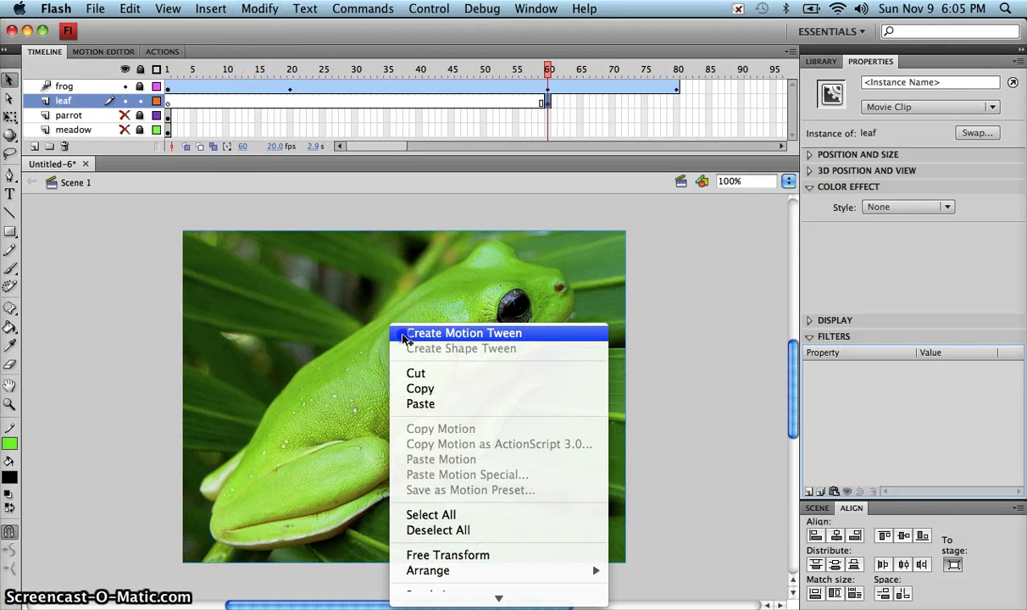
left_click(401, 337)
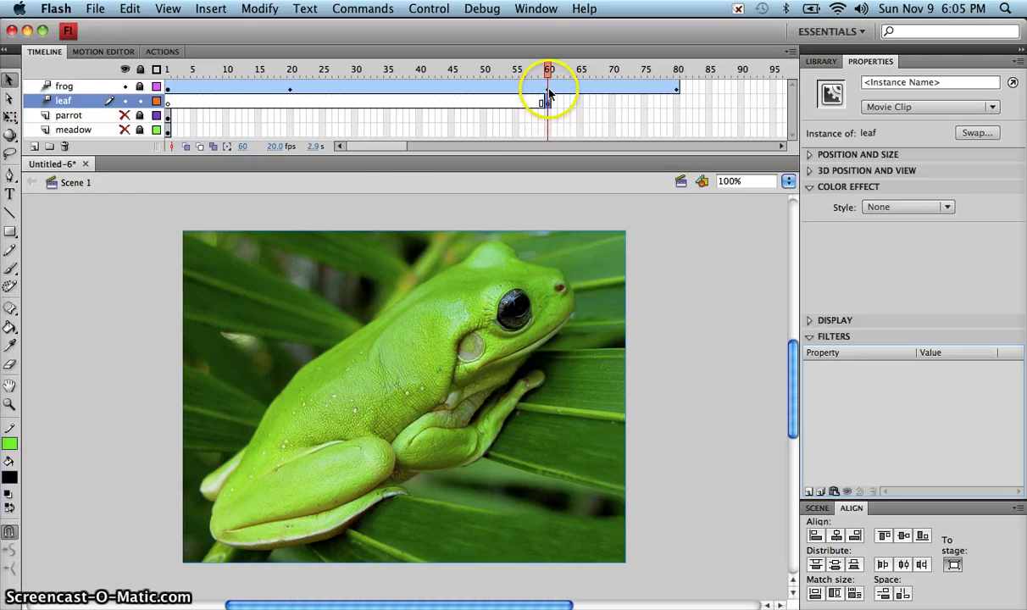
Extend the leaf layer's motion tween to frame 140.
left_click_drag(378, 151, 413, 150)
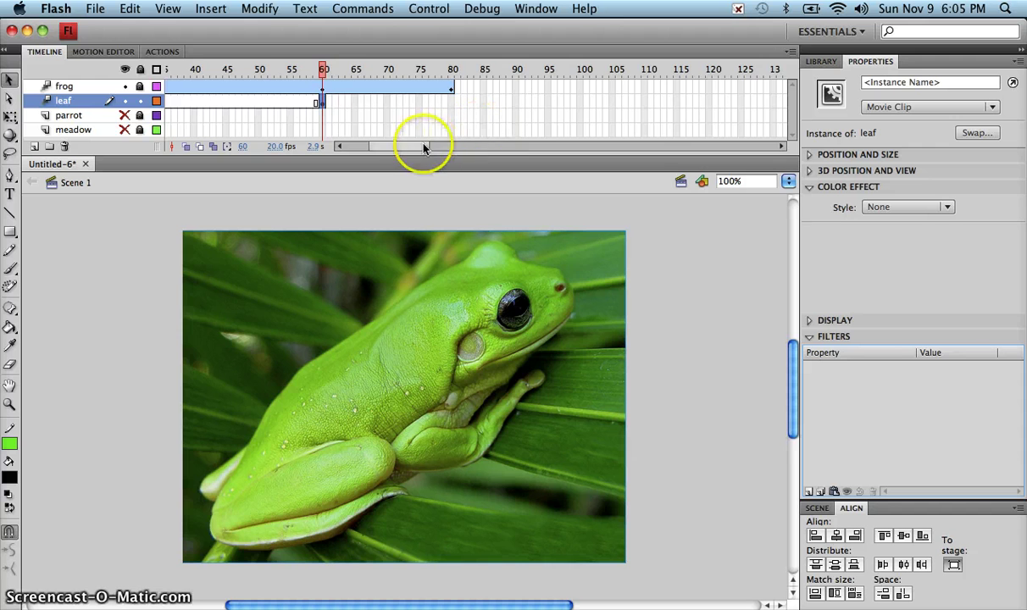
left_click_drag(424, 150, 436, 148)
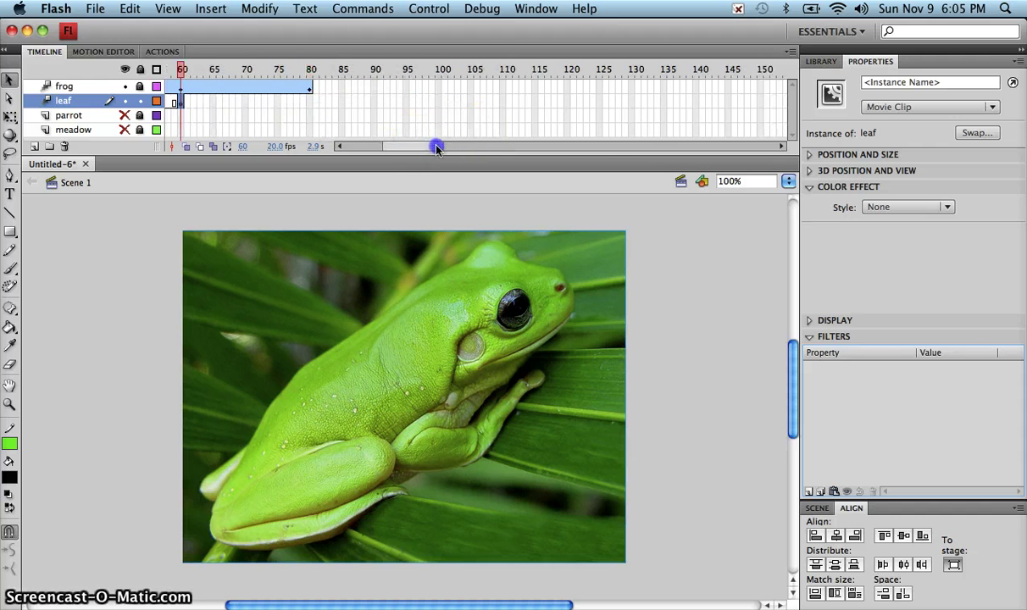
left_click(692, 101)
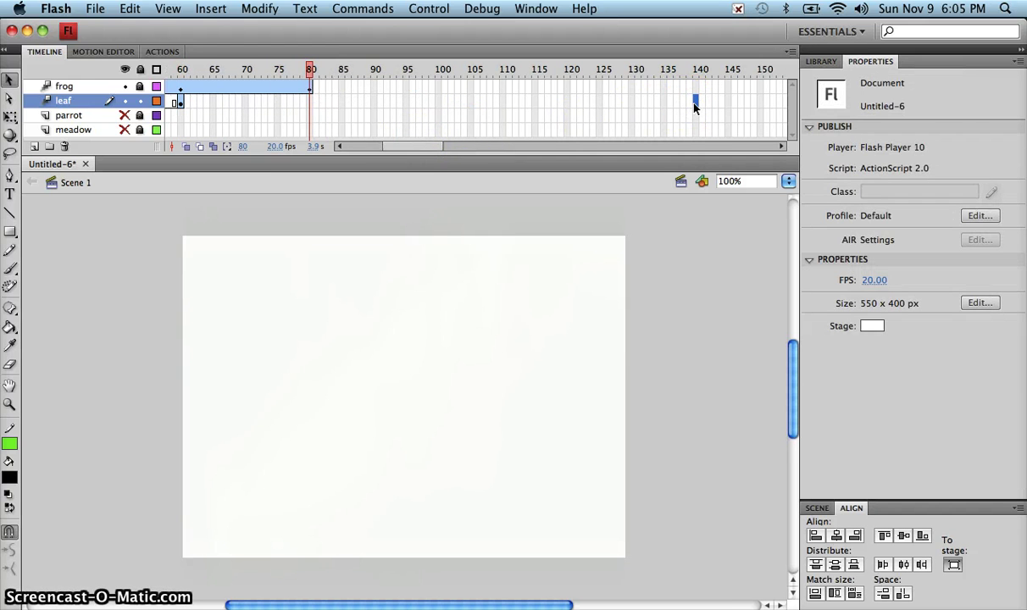
key("F5")
left_click(575, 124)
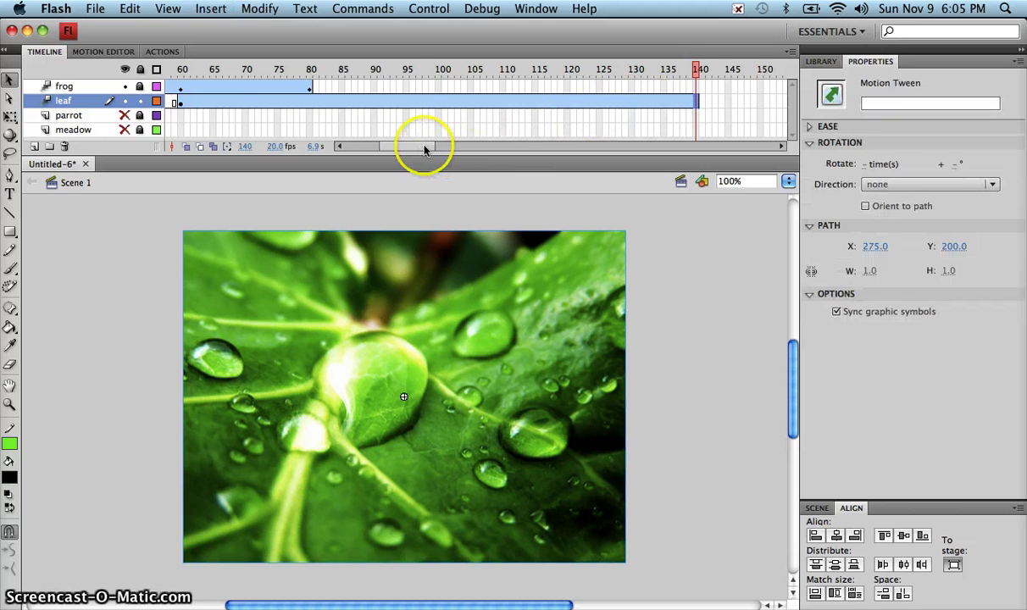
Hide the frog layer and, at frame 60, add a Blur filter of 100 px in X and Y to the leaf movie clip.
left_click_drag(425, 149, 396, 144)
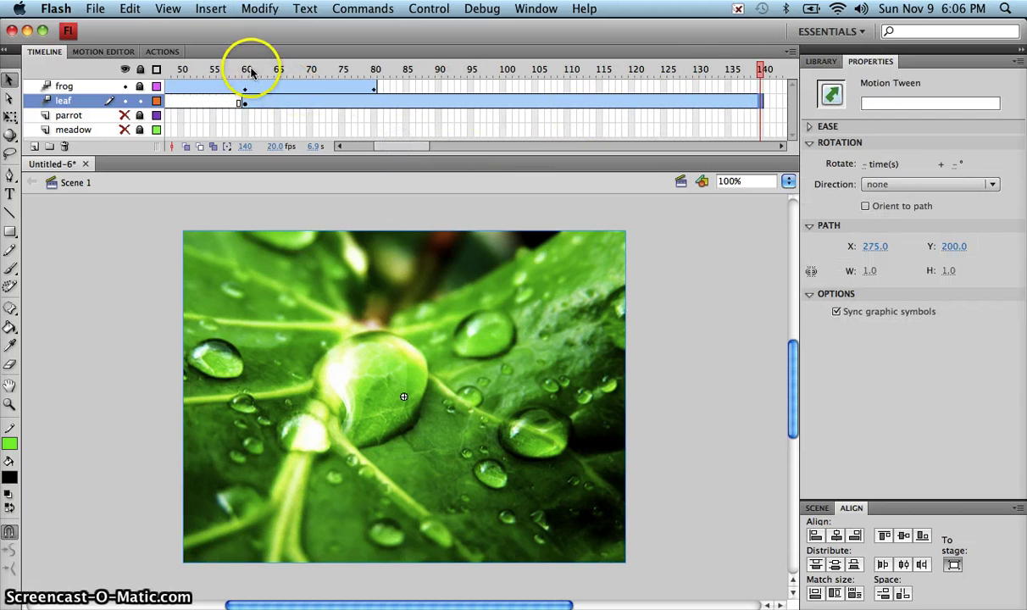
left_click(250, 69)
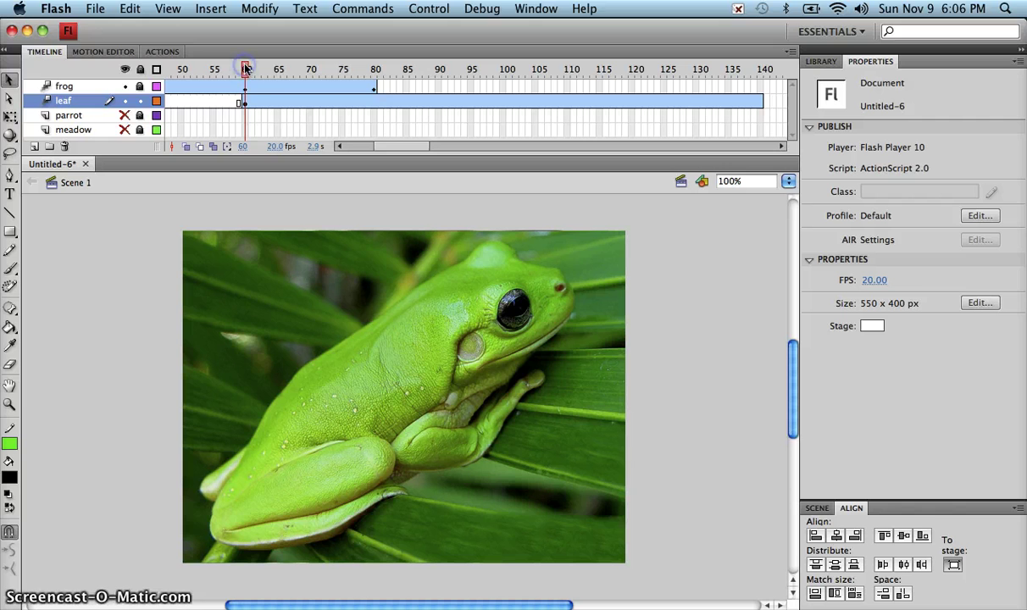
left_click(245, 99)
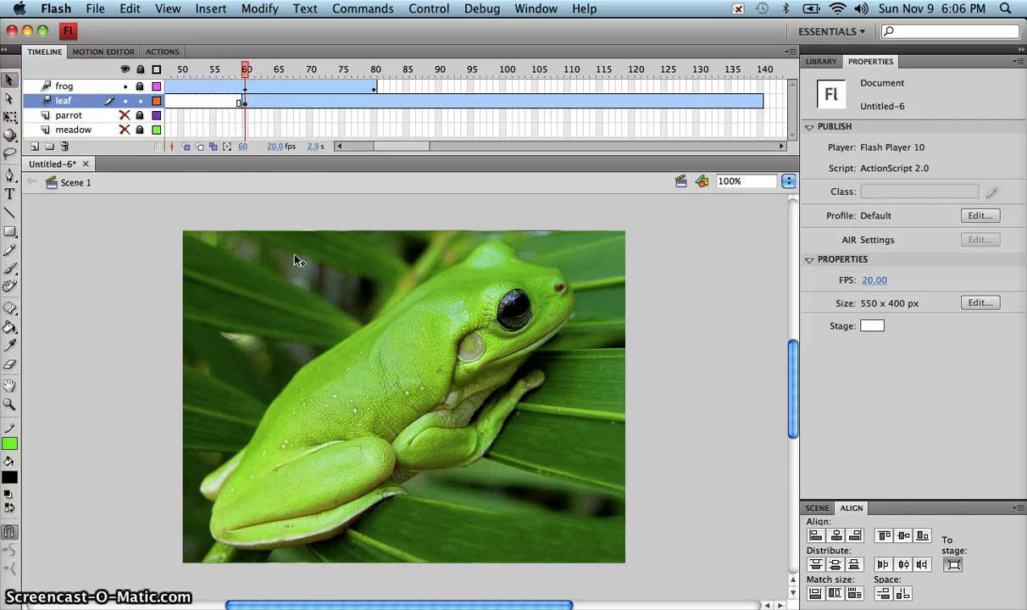
left_click(124, 87)
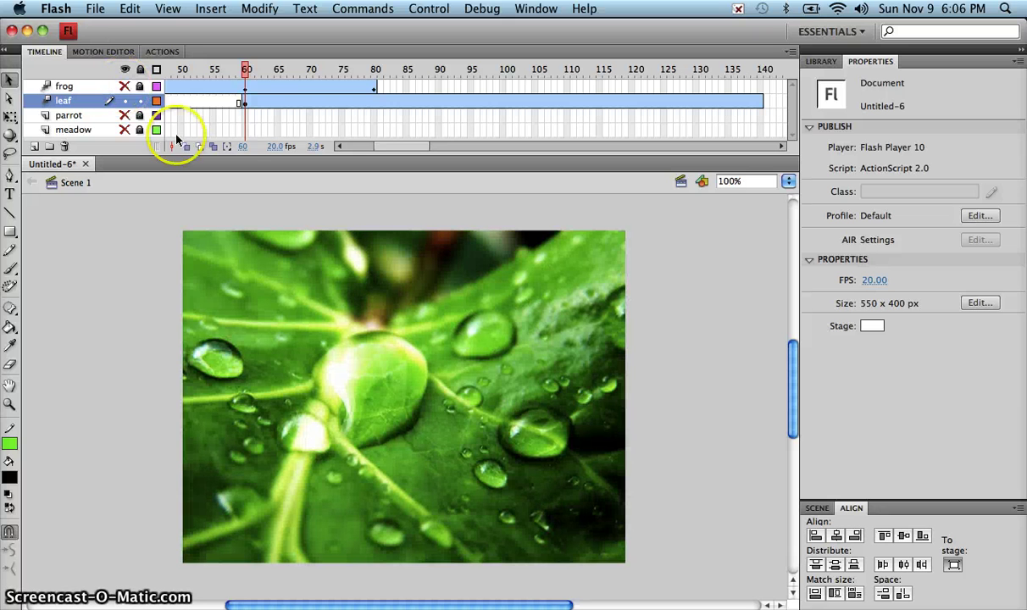
left_click(289, 298)
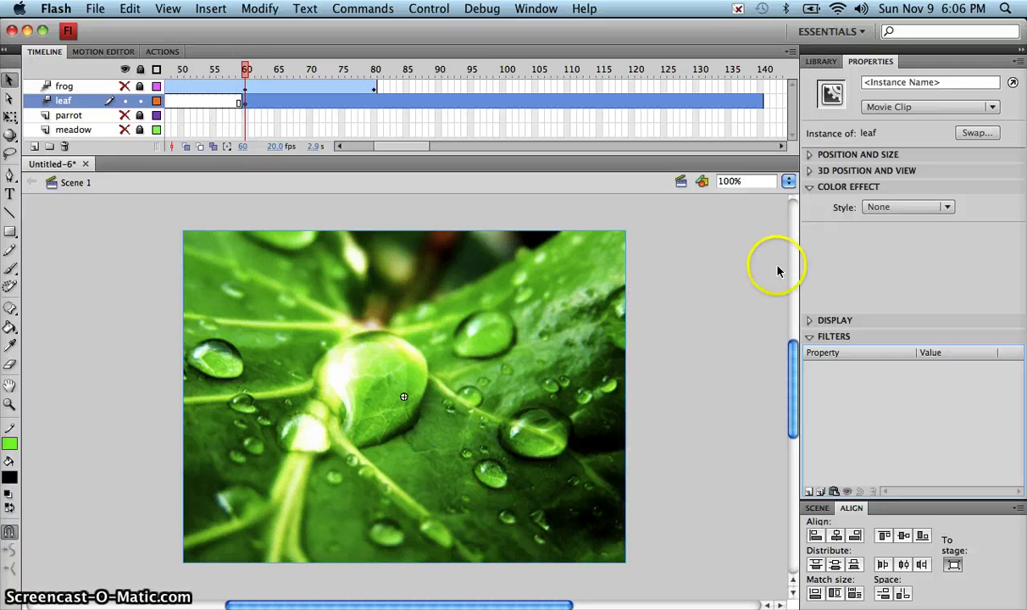
left_click(810, 492)
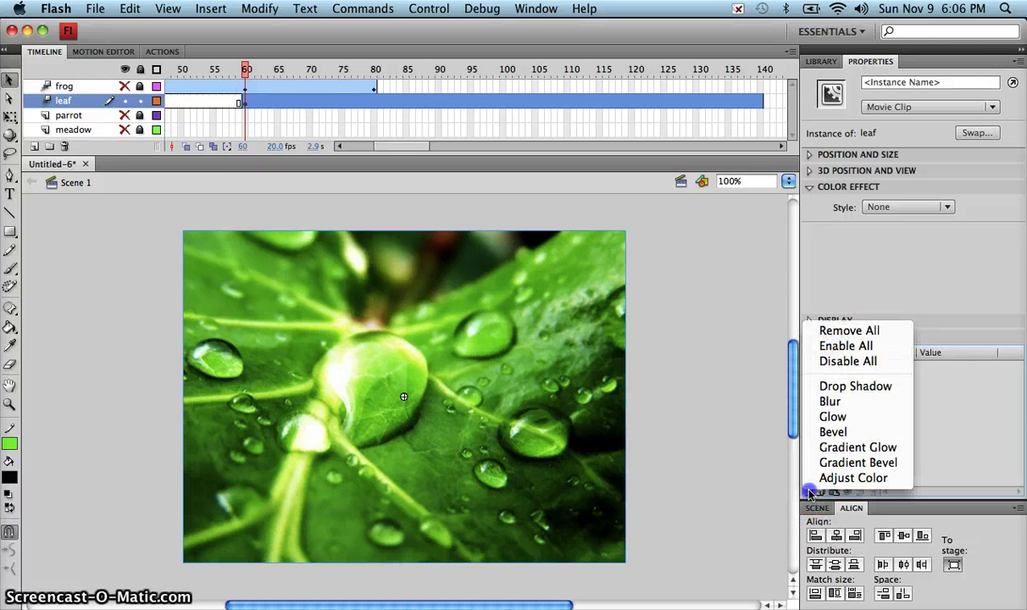
left_click(830, 401)
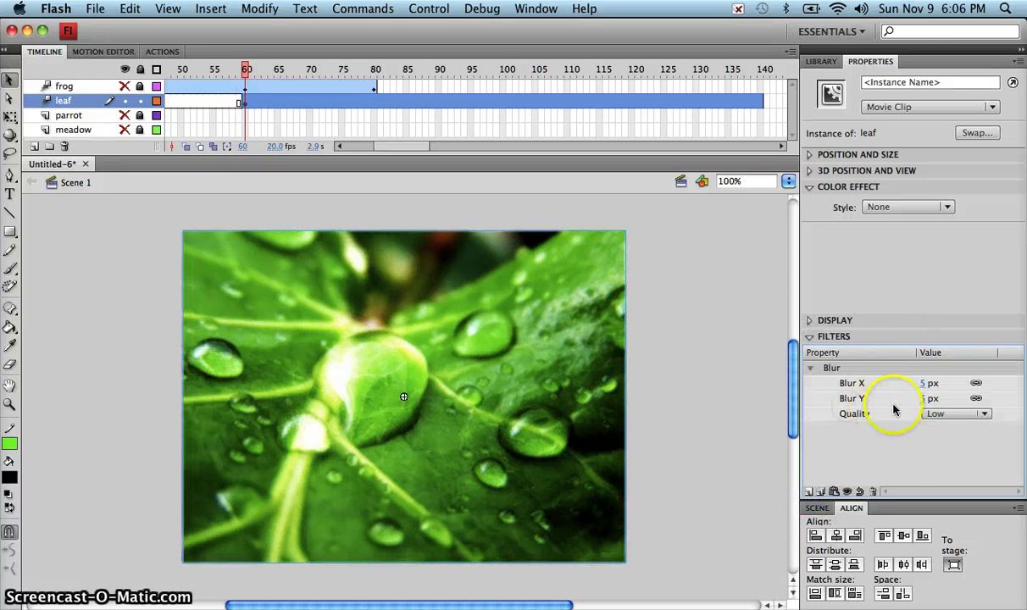
left_click(926, 386)
type("100")
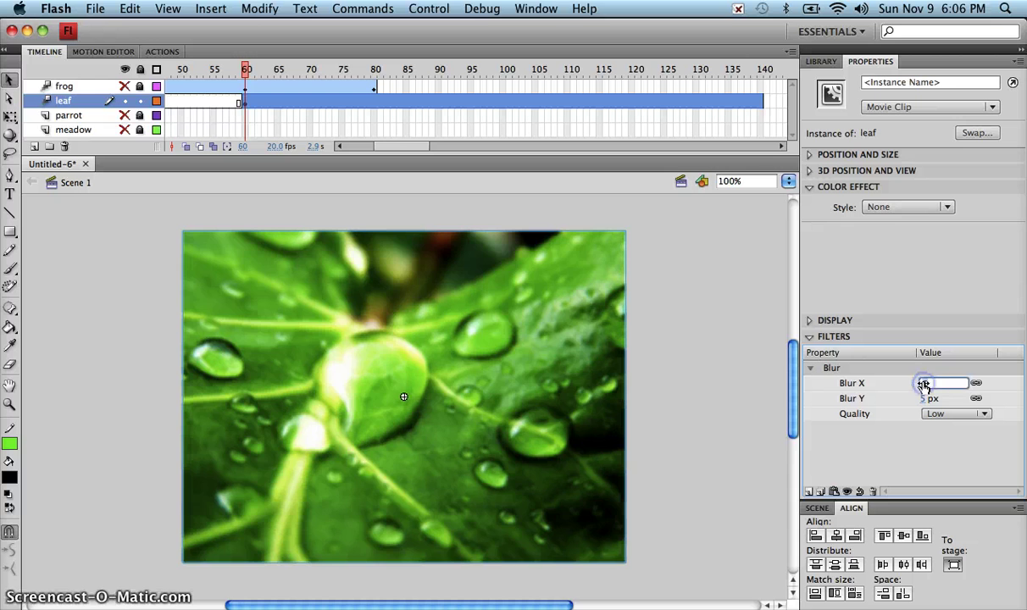
key("Return")
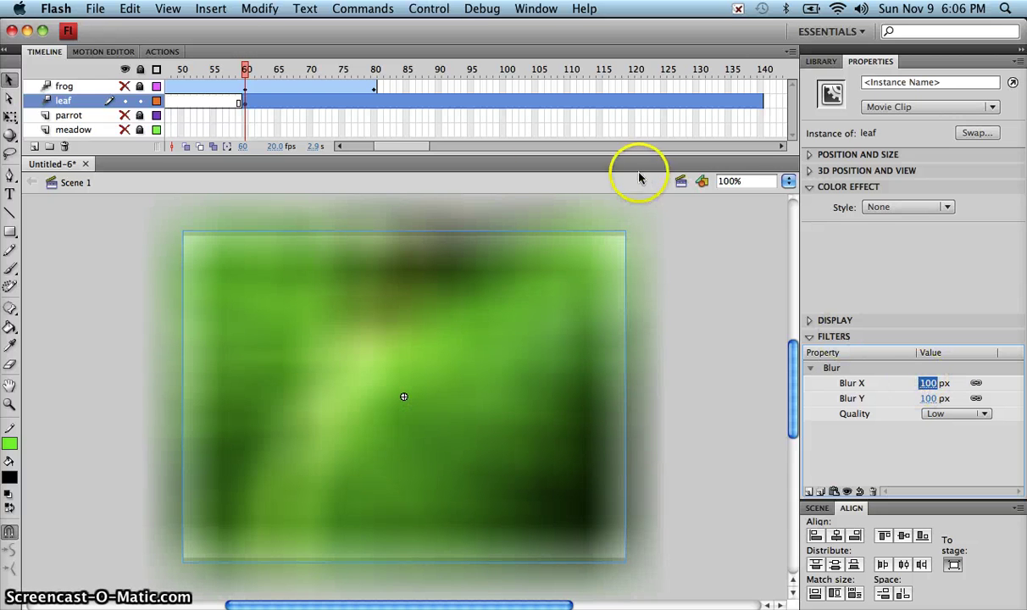
Apply an Alpha color effect of 0% to the leaf movie clip at frame 60.
left_click(944, 206)
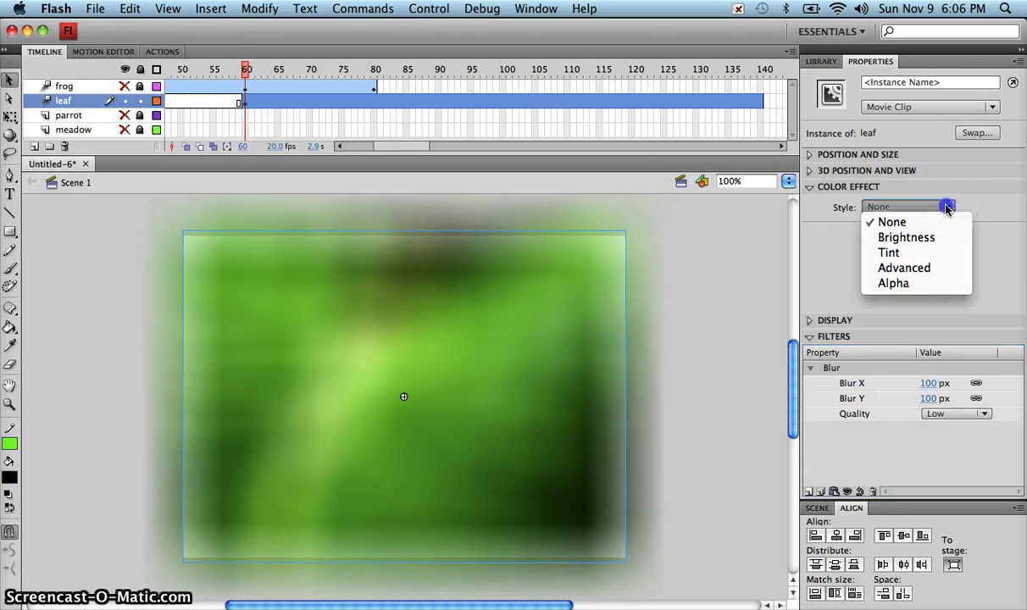
left_click(926, 284)
left_click(868, 232)
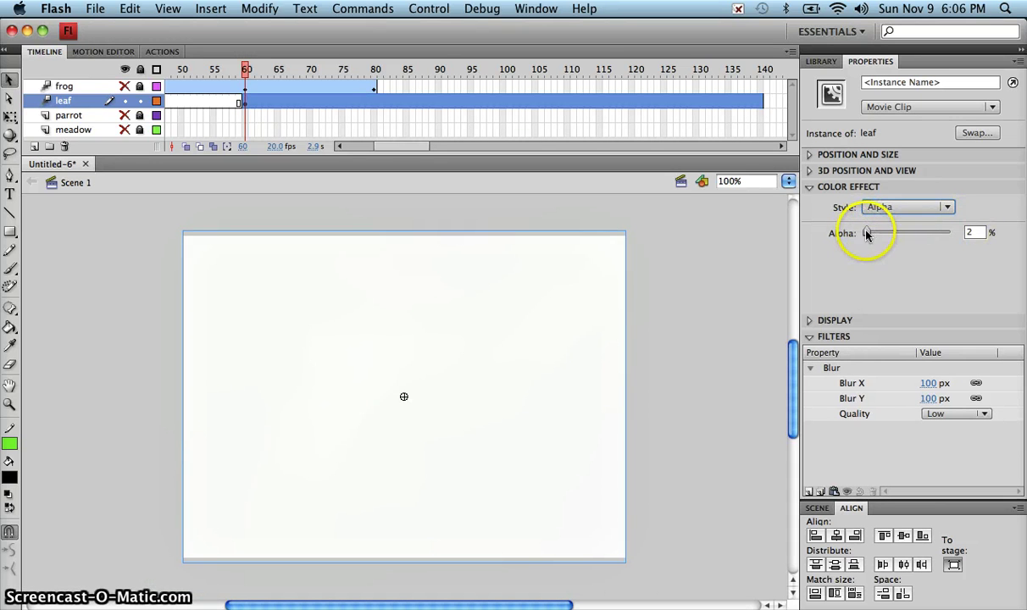
left_click_drag(868, 233, 835, 228)
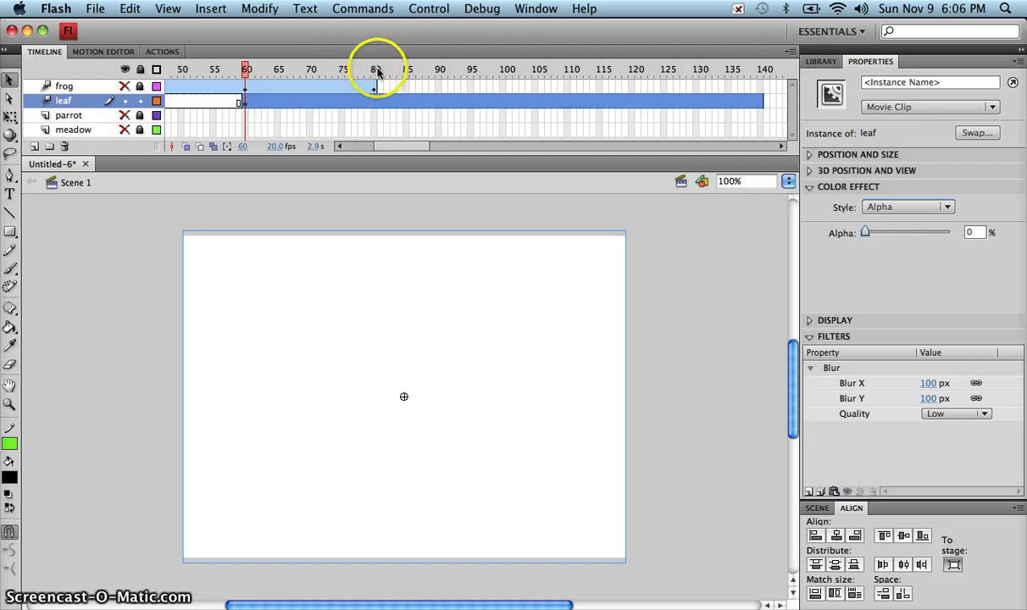
At frame 80, set the leaf movie clip's alpha to 100% and its Blur X and Y to 0 px.
left_click(376, 68)
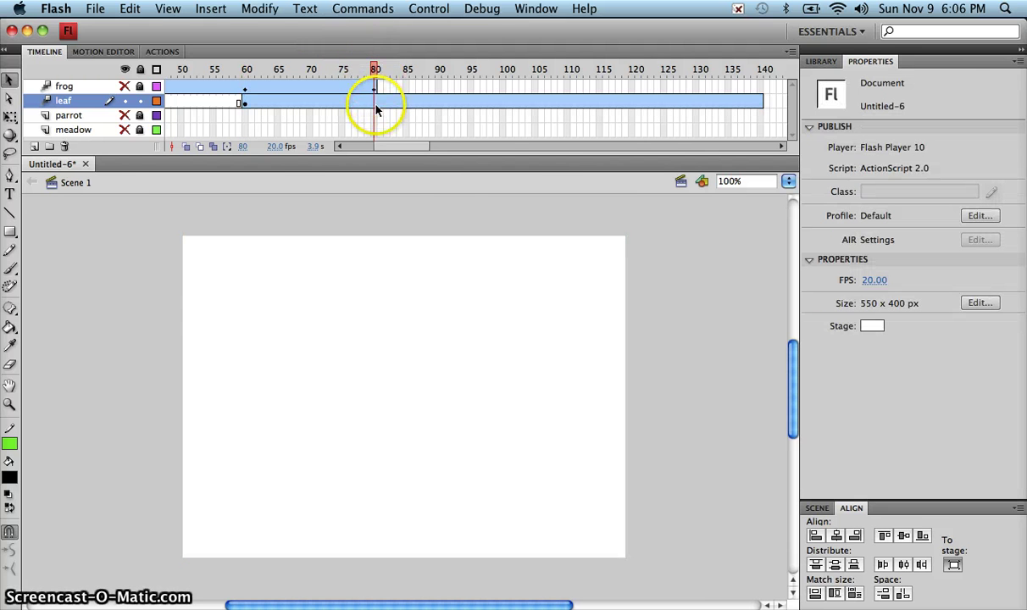
left_click(457, 272)
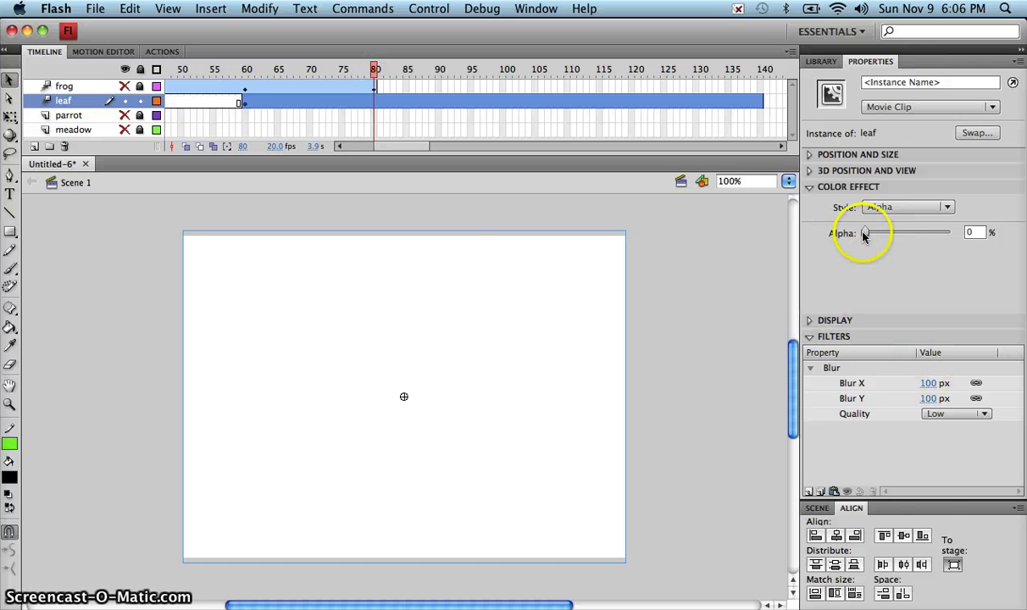
left_click_drag(866, 233, 954, 232)
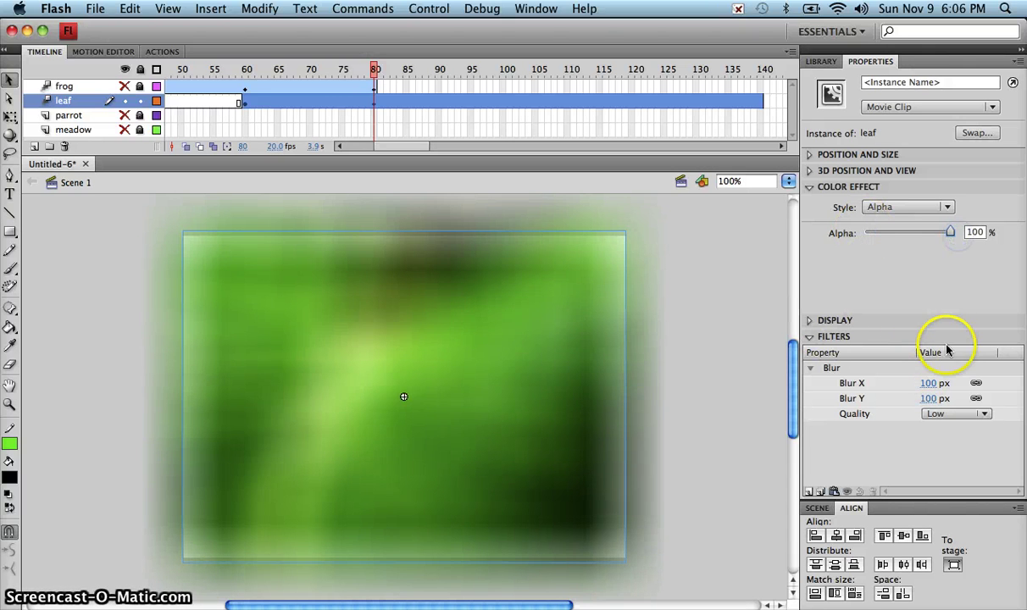
left_click(928, 383)
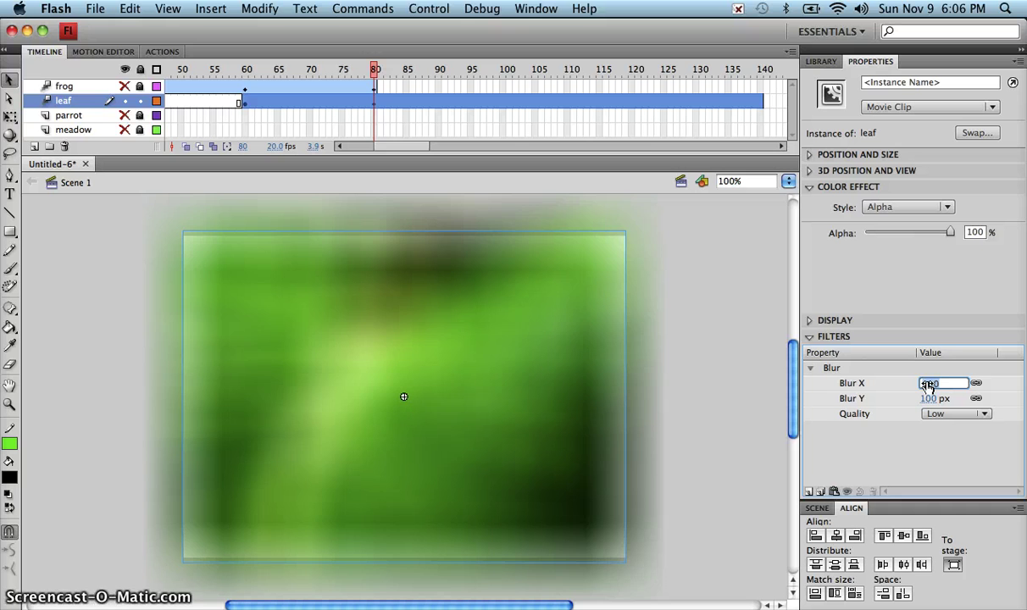
type("0")
key("Return")
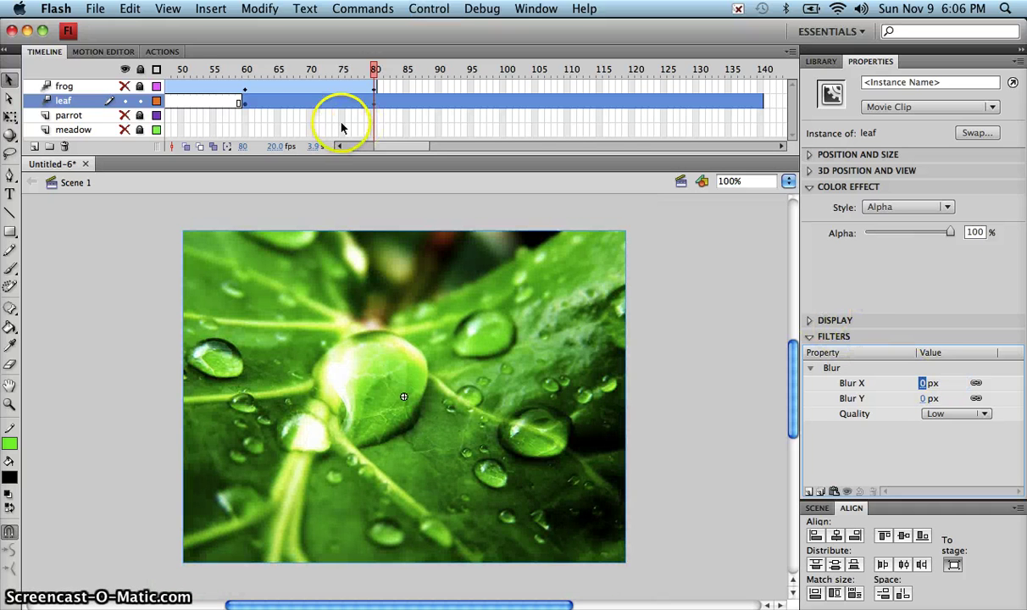
Show the frog layer and add a keyframe to the leaf layer's motion tween at frame 120.
left_click(125, 86)
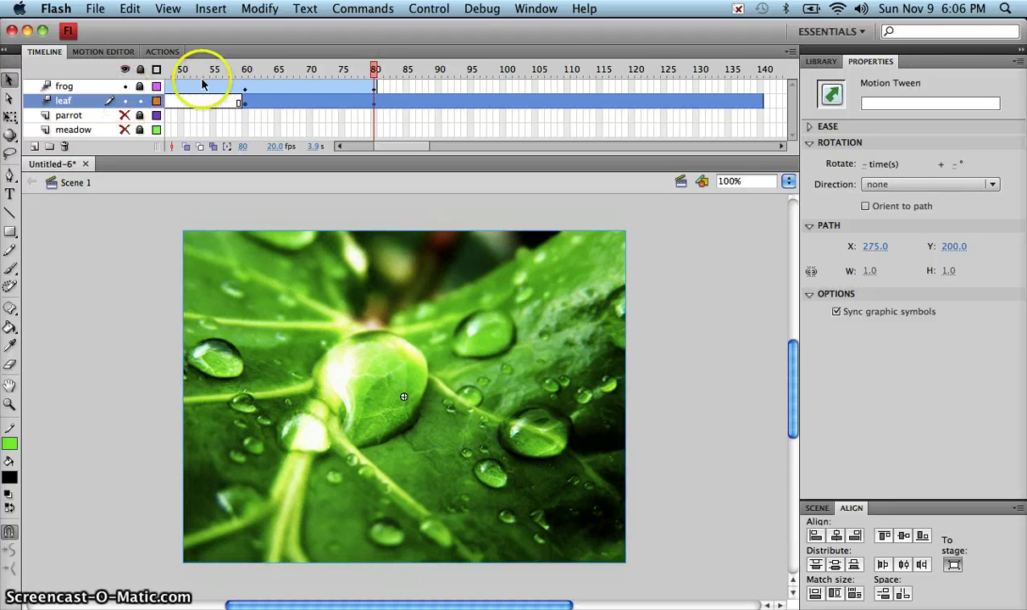
mouse_move(365, 69)
left_mouse_down()
mouse_move(239, 68)
mouse_move(368, 87)
left_mouse_up()
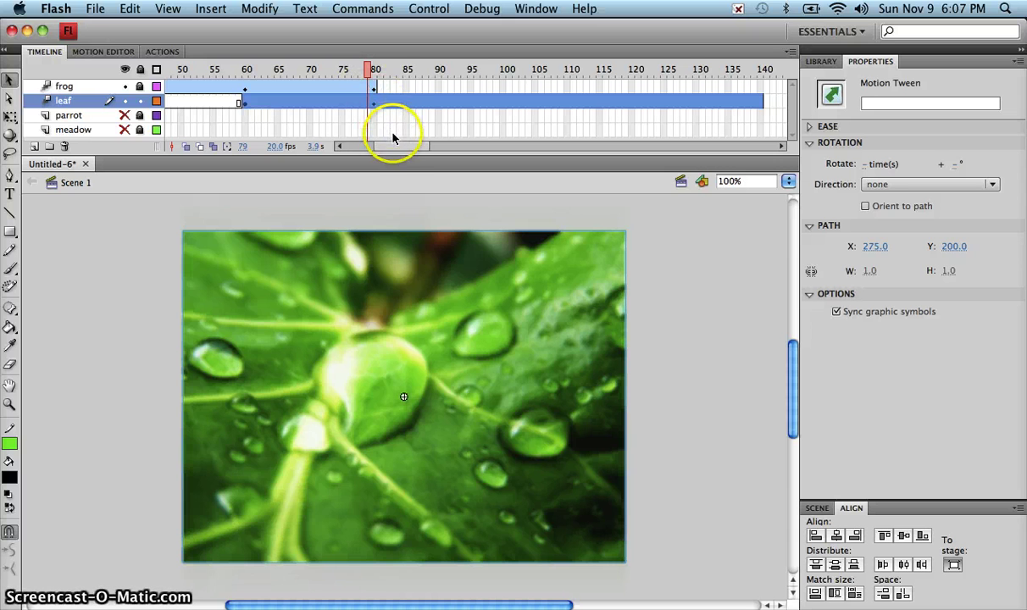
left_click_drag(396, 148, 410, 147)
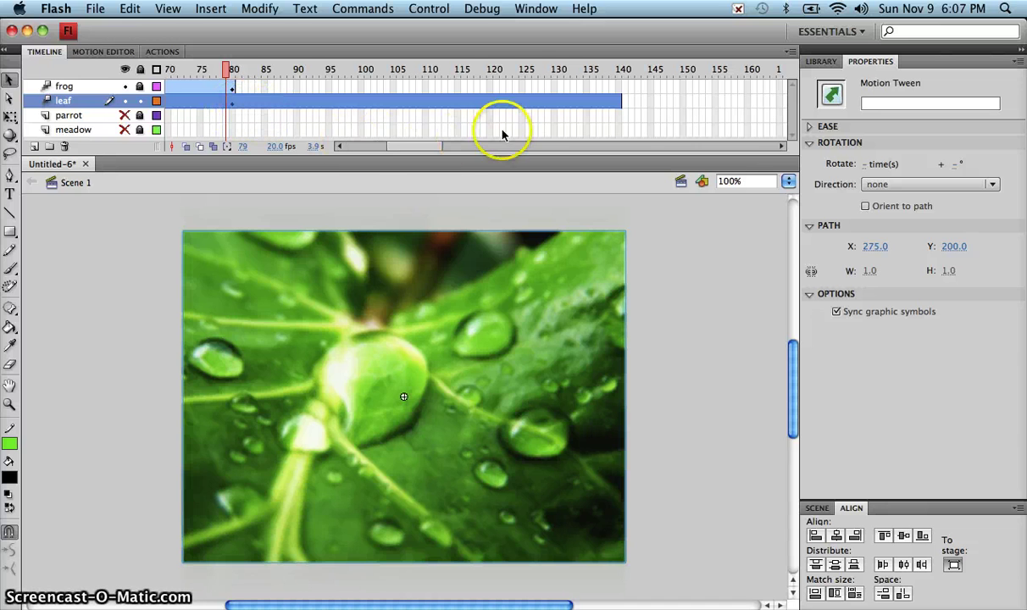
left_click(492, 69)
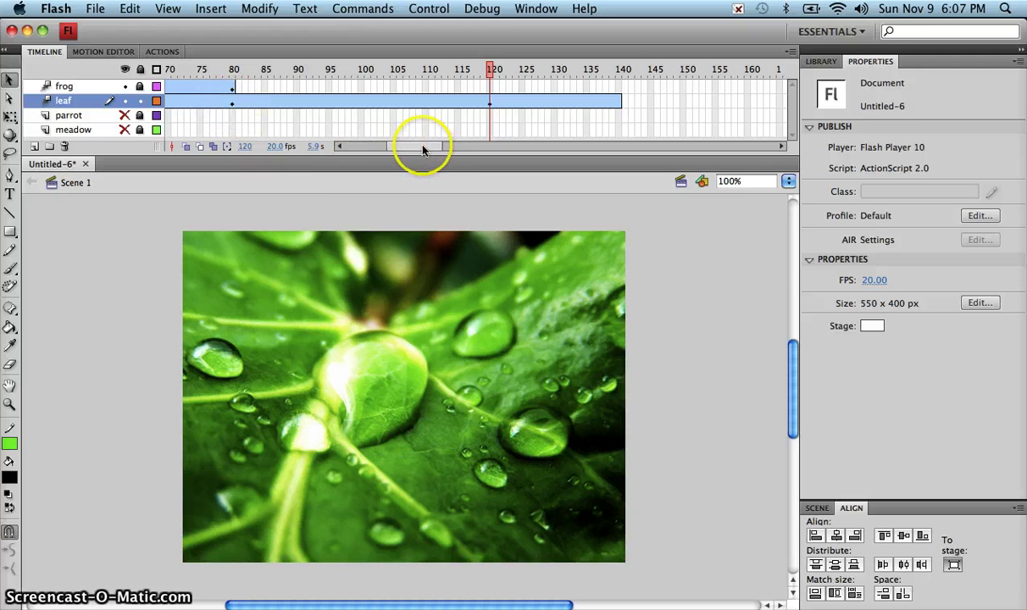
At frame 140, set the leaf movie clip's Blur X to 10 px and Blur Y to 100 px.
left_click(619, 70)
left_click(543, 381)
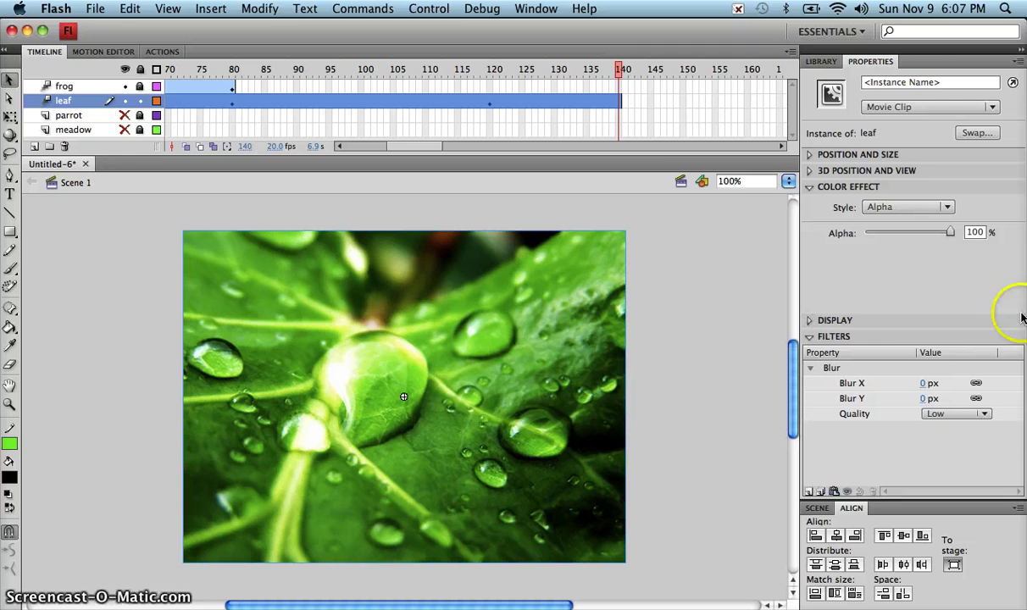
left_click(926, 383)
type("100")
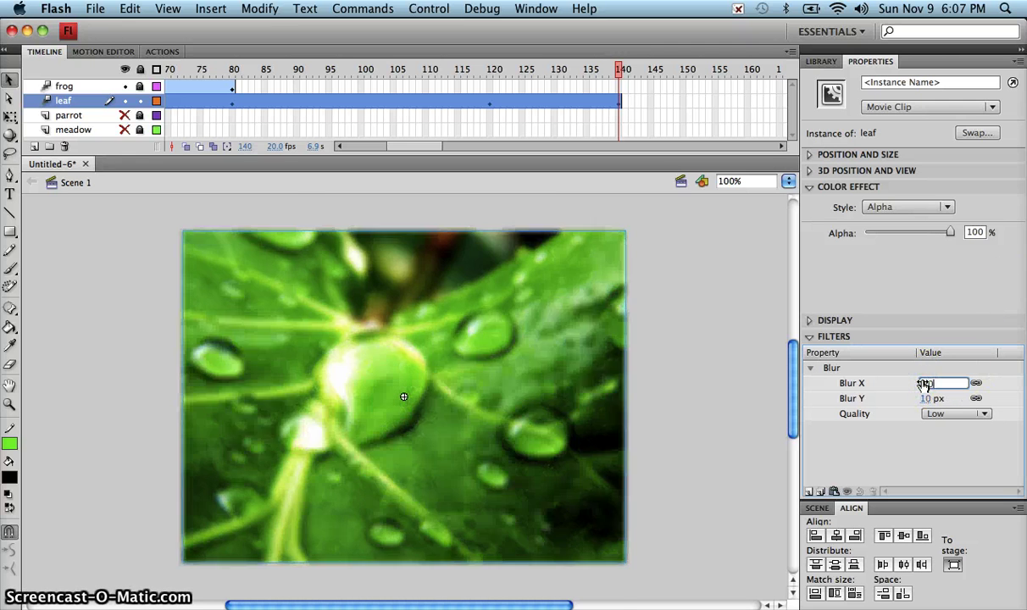
key("Return")
left_click_drag(924, 383, 937, 383)
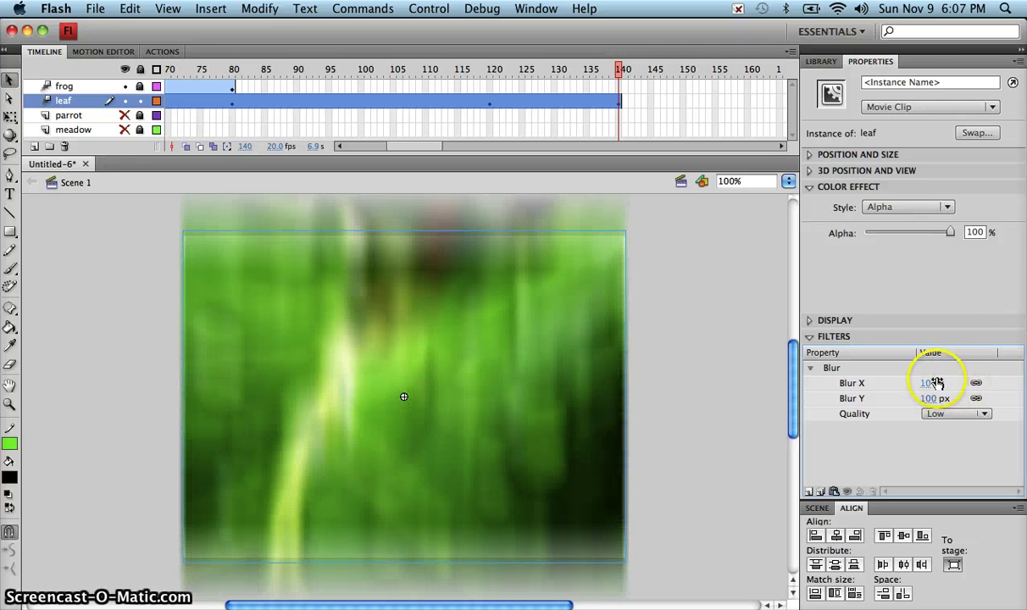
left_click(933, 383)
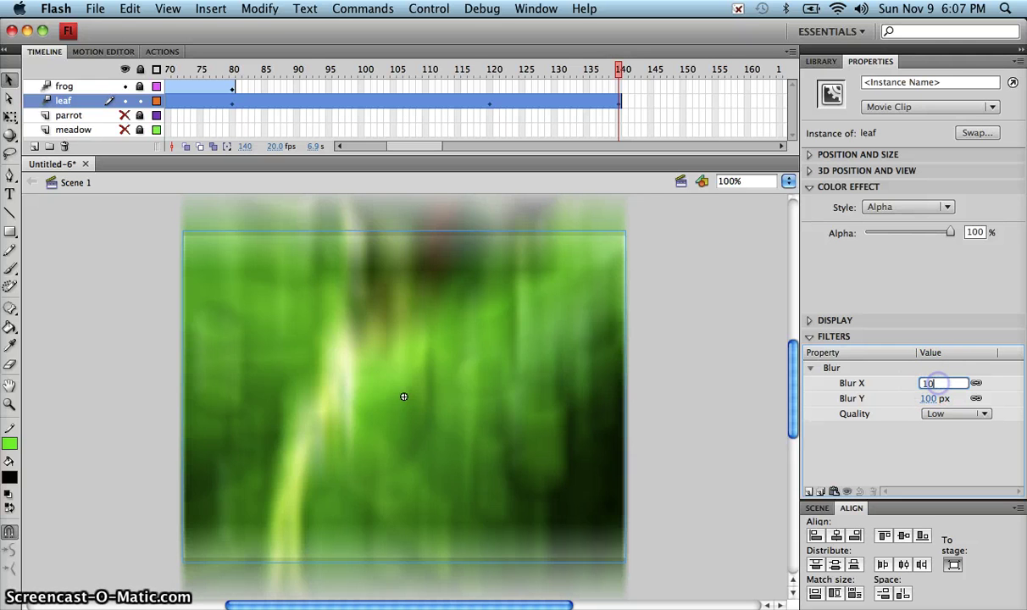
type("100")
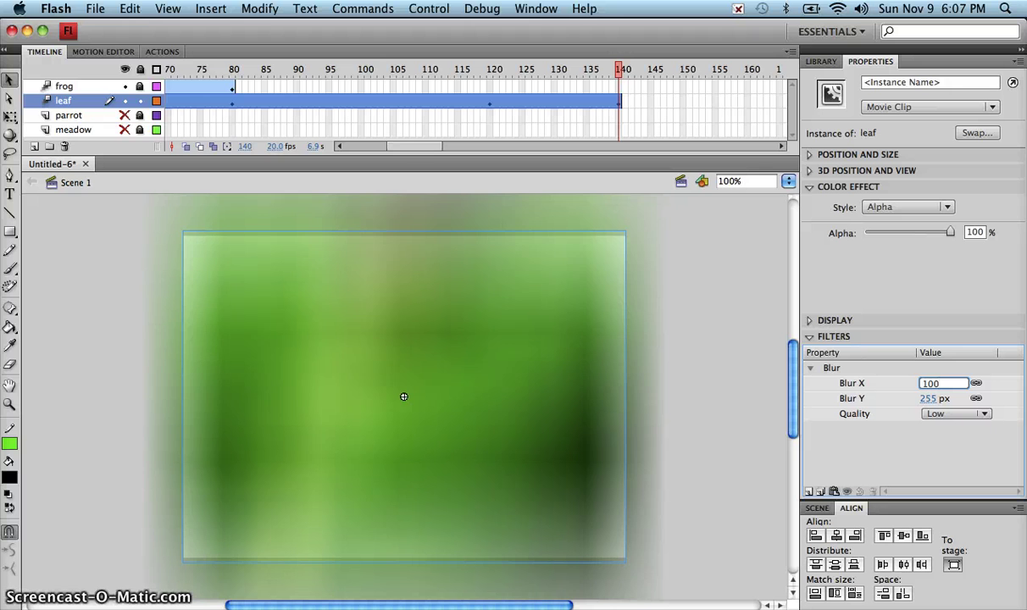
key("Return")
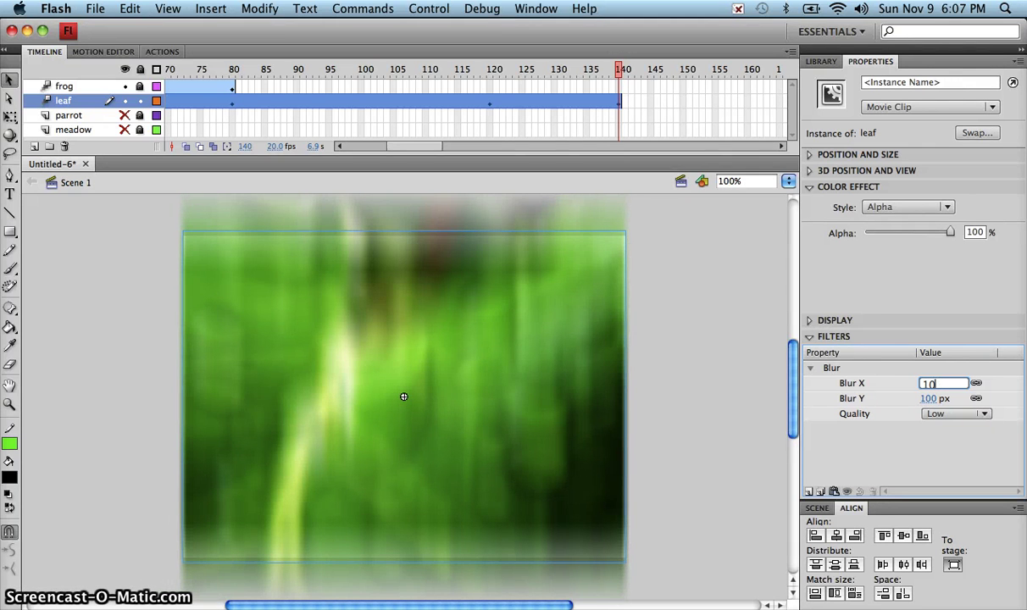
left_click(610, 376)
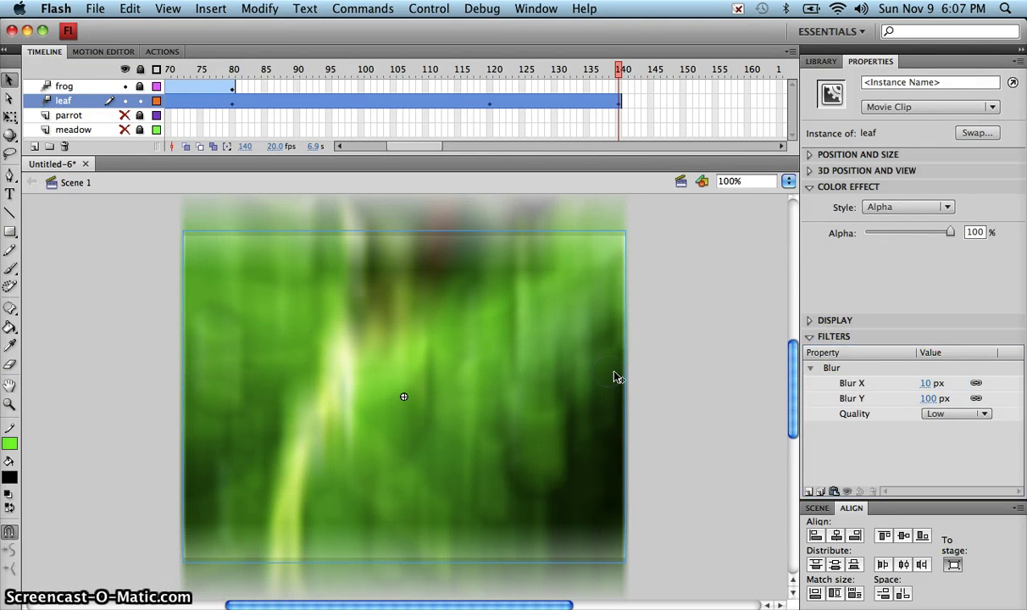
left_click(932, 383)
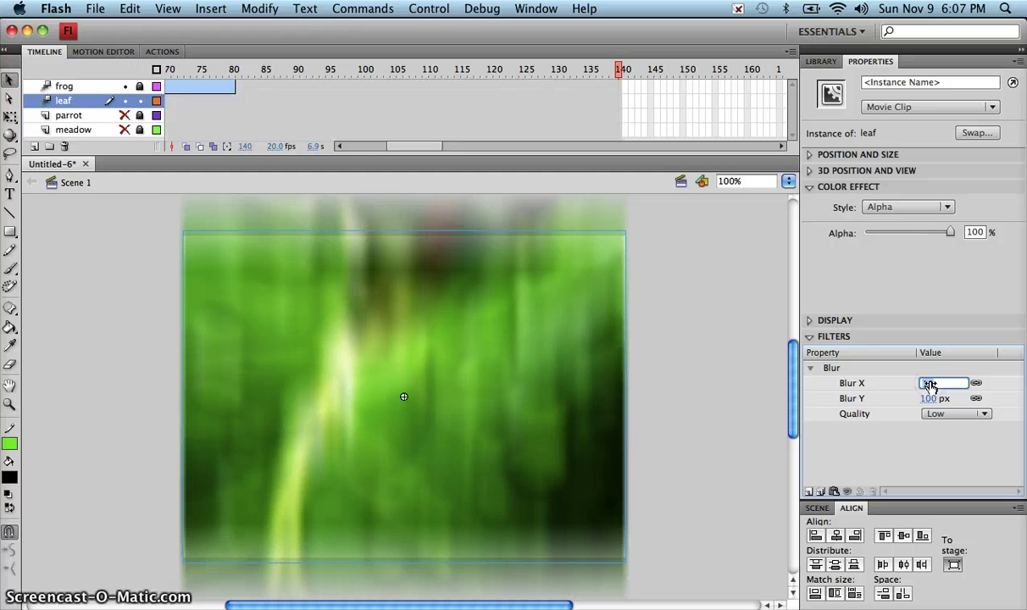
type("50")
key("BackSpace")
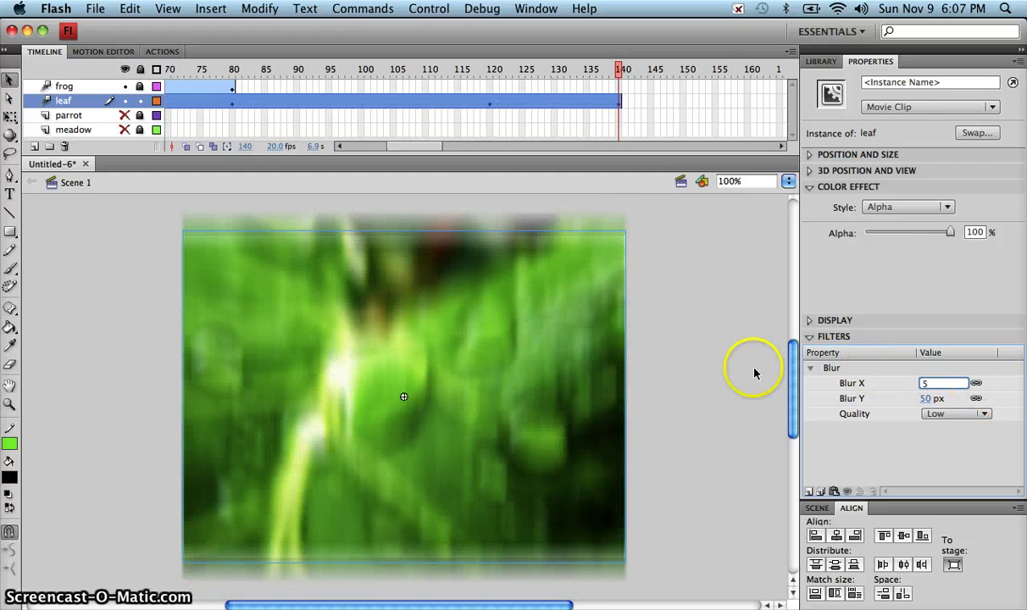
key("super+z")
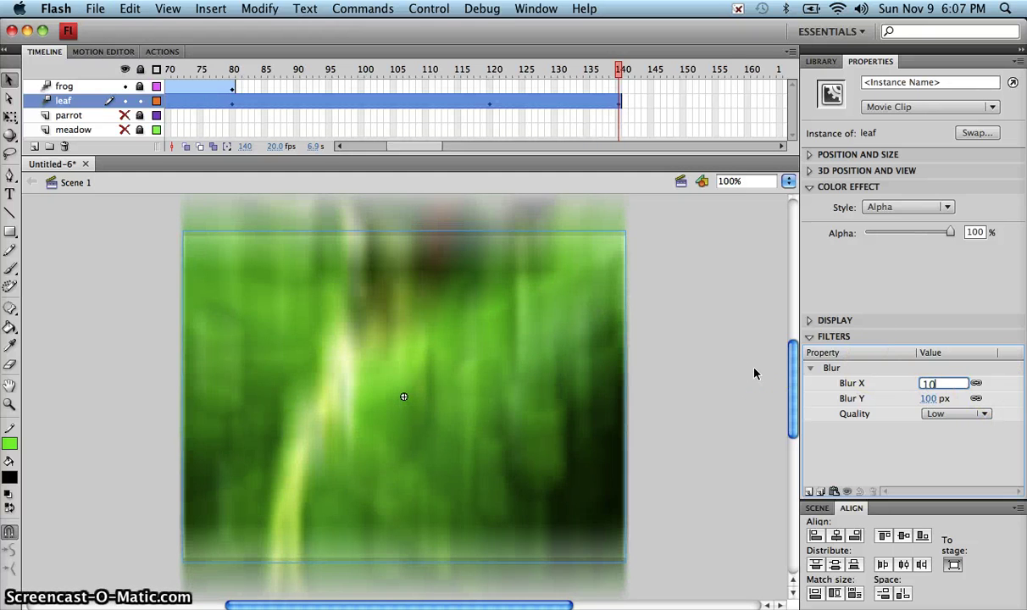
left_click(753, 371)
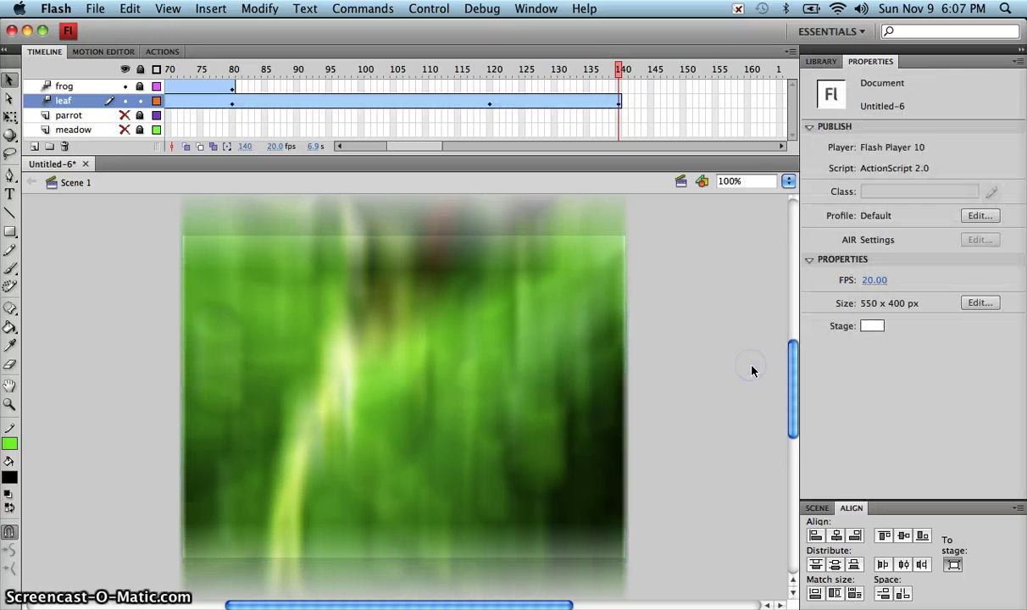
key("super+z")
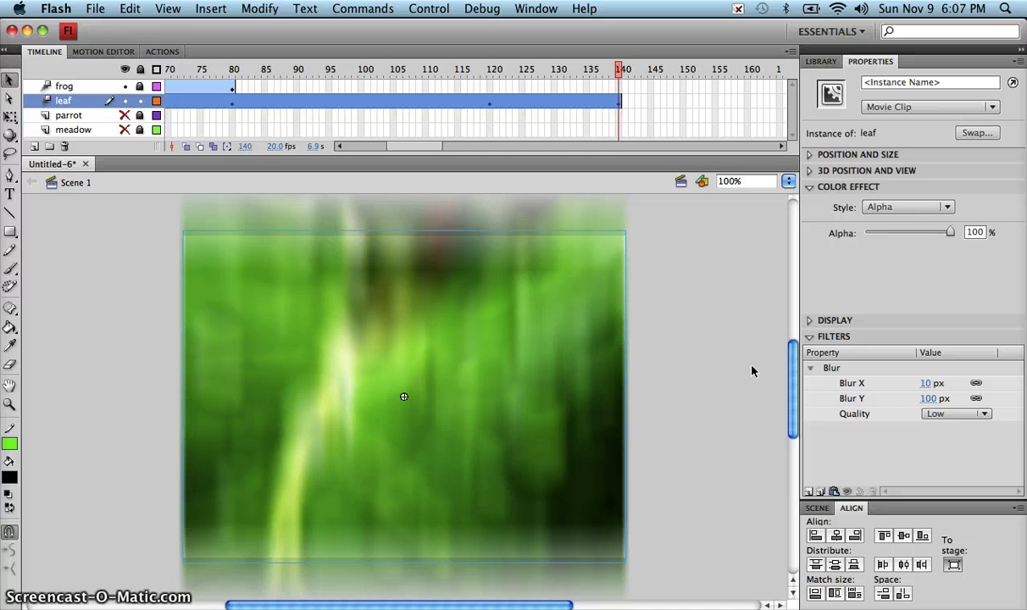
key("super+z")
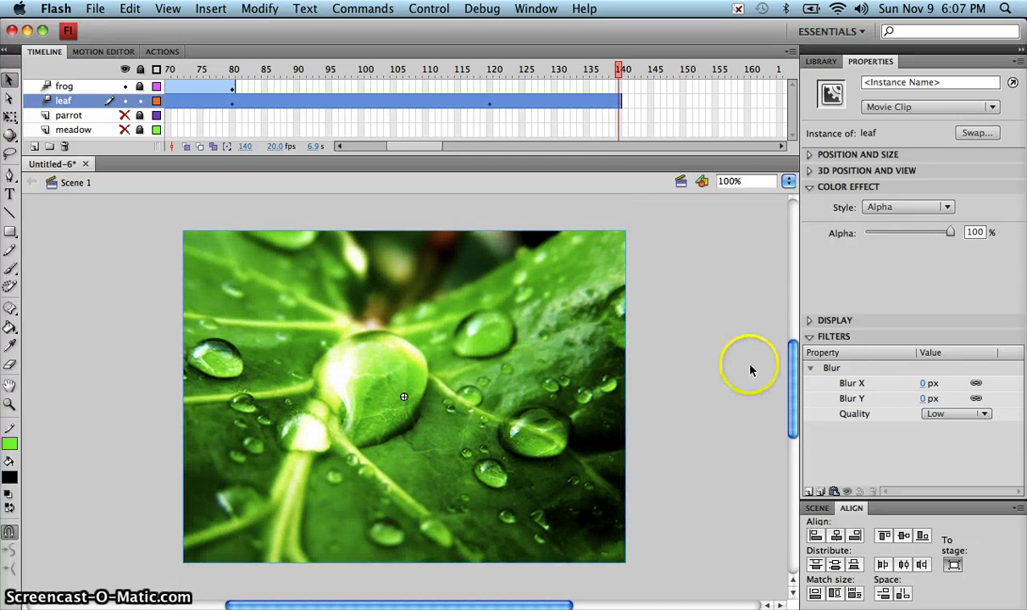
left_click(924, 383)
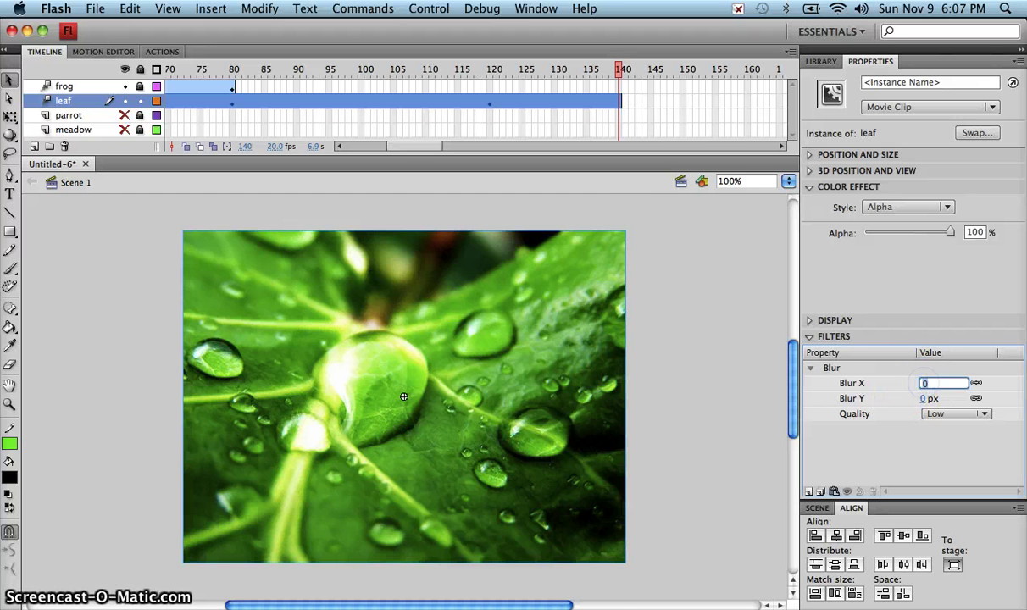
key("super+y")
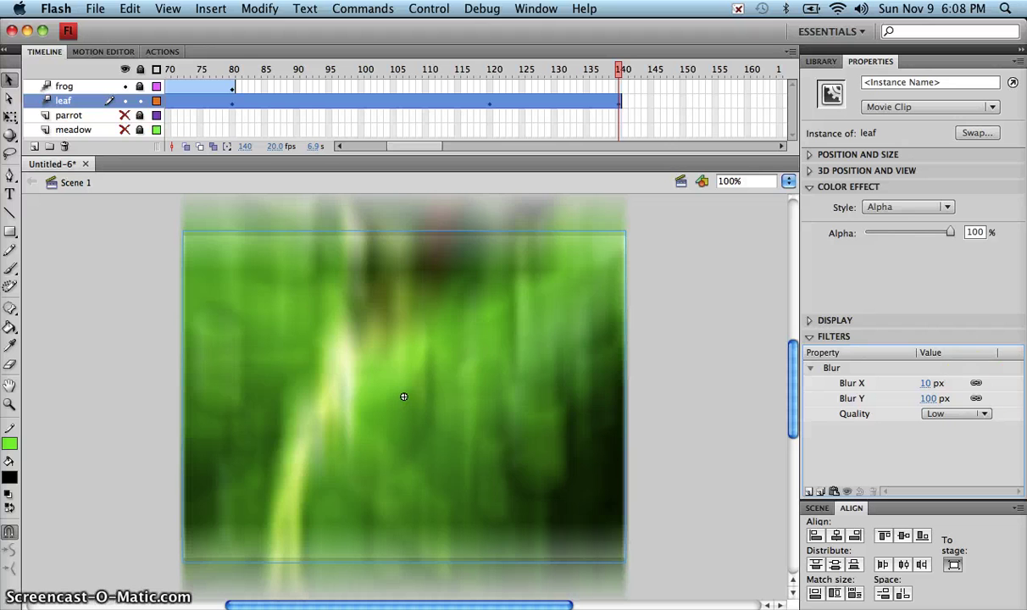
At frame 140, give the leaf movie clip unlinked blur values of 100 px X and 99 px Y, and lower its alpha to 1%.
left_click(975, 388)
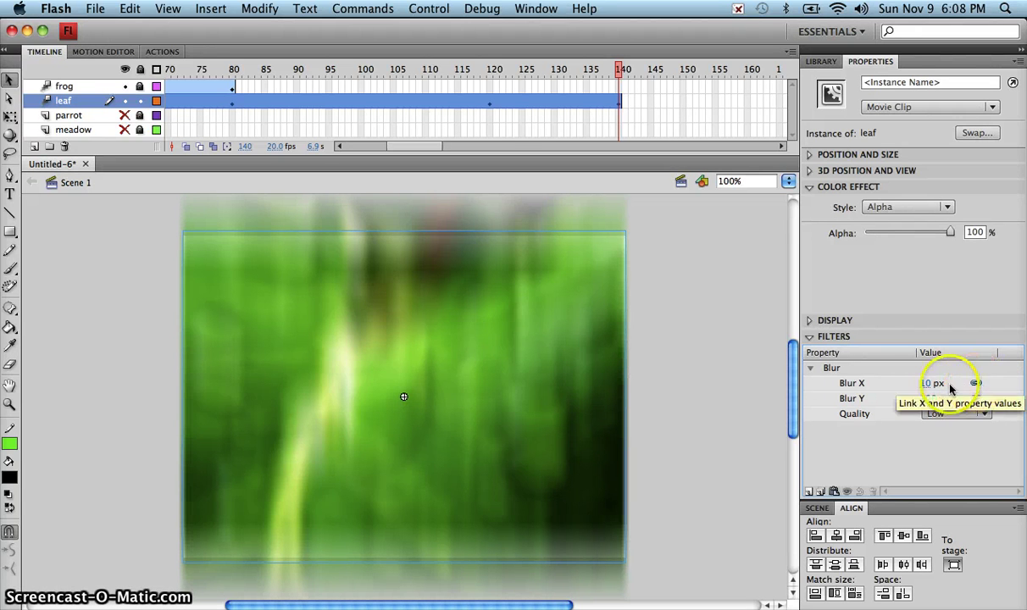
left_click(976, 386)
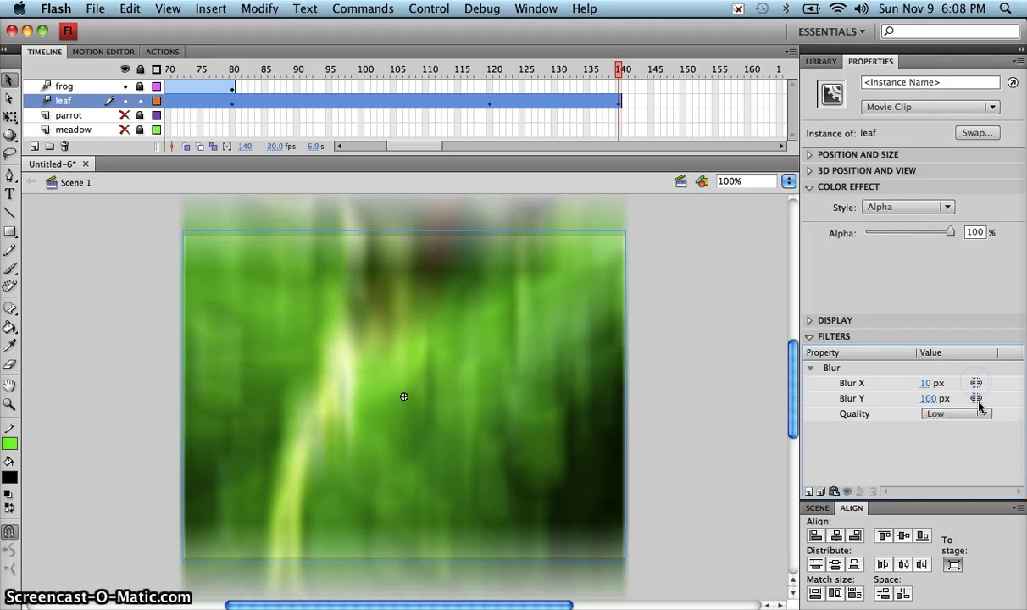
left_click(976, 388)
left_click(922, 388)
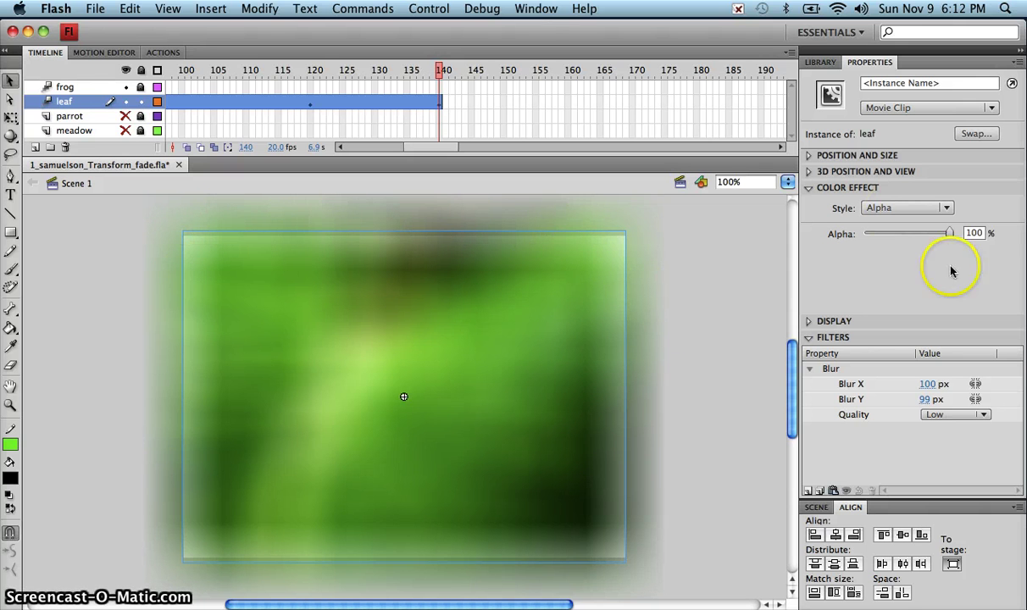
left_click_drag(953, 238, 857, 234)
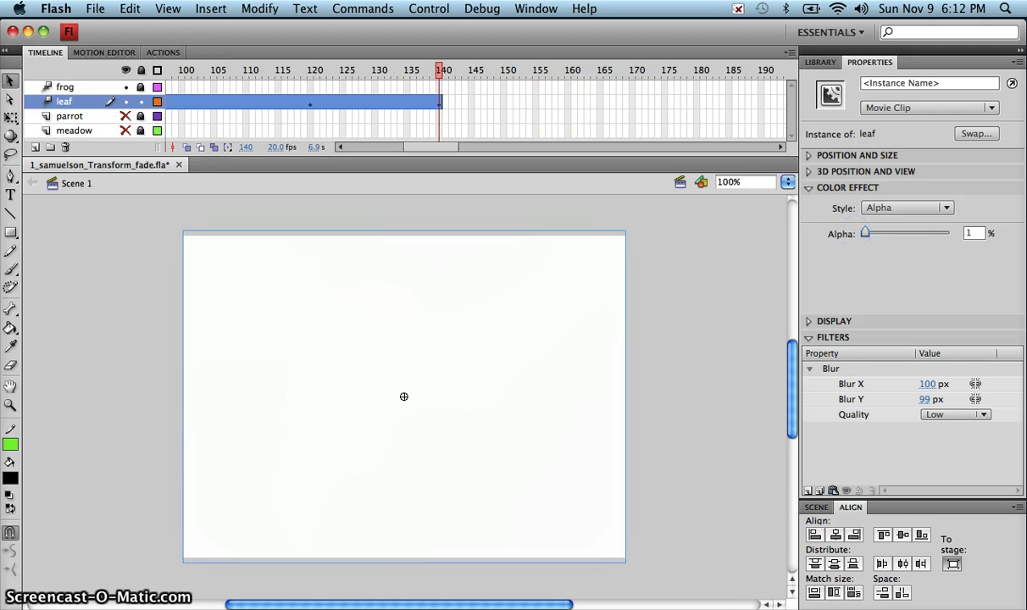
Save the document to the Desktop as a Flash CS4 Document under its current Transform_fade file name, replacing the existing file.
left_click(95, 8)
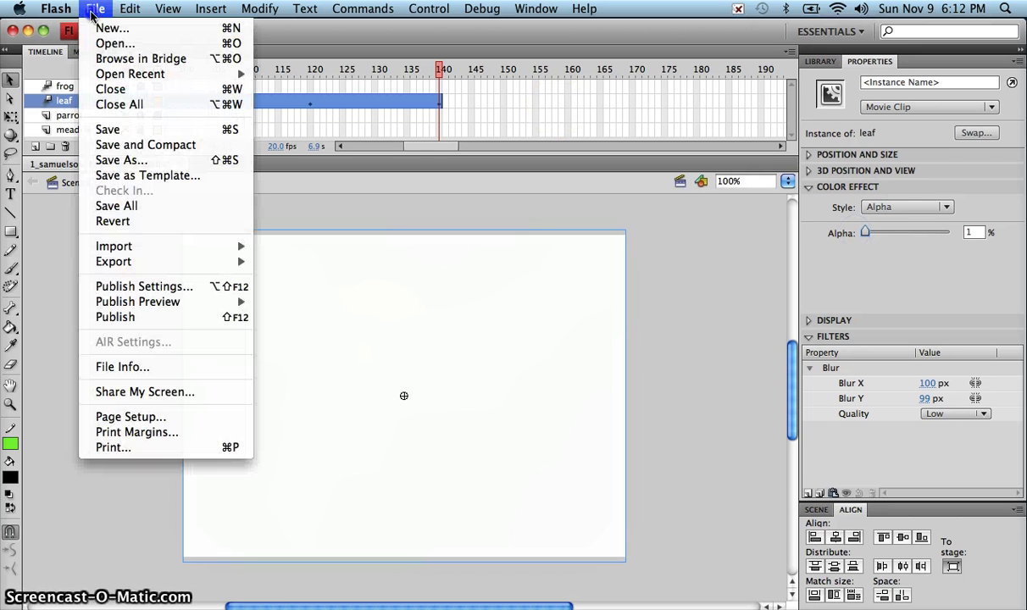
left_click(127, 161)
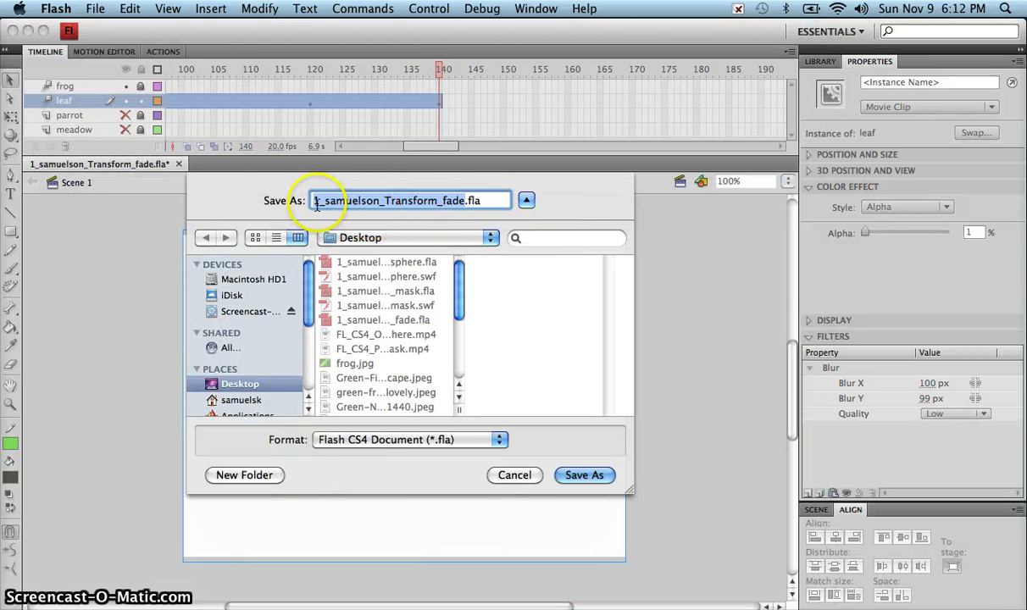
left_click_drag(316, 201, 464, 221)
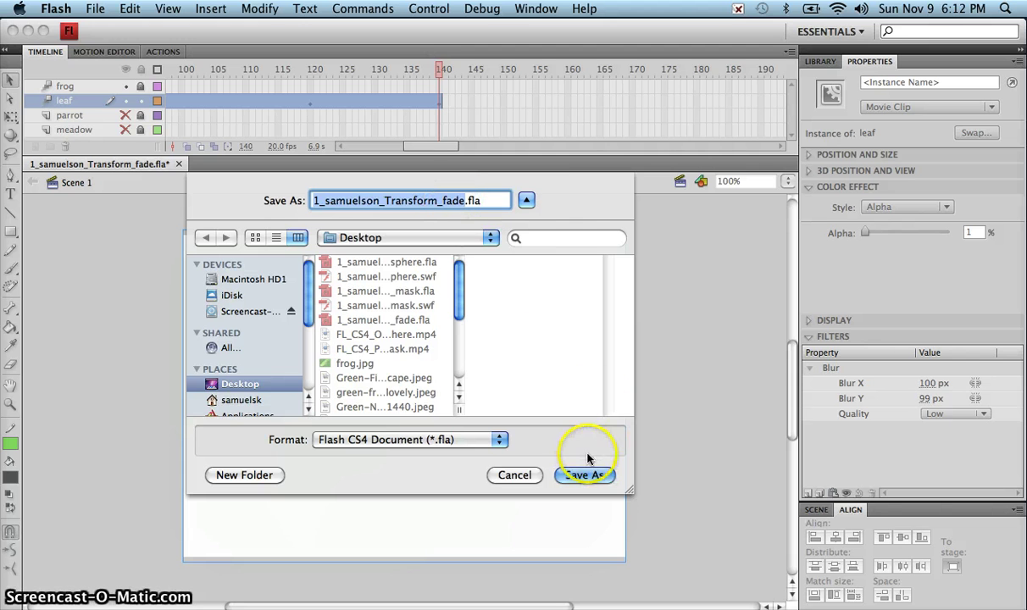
left_click(586, 477)
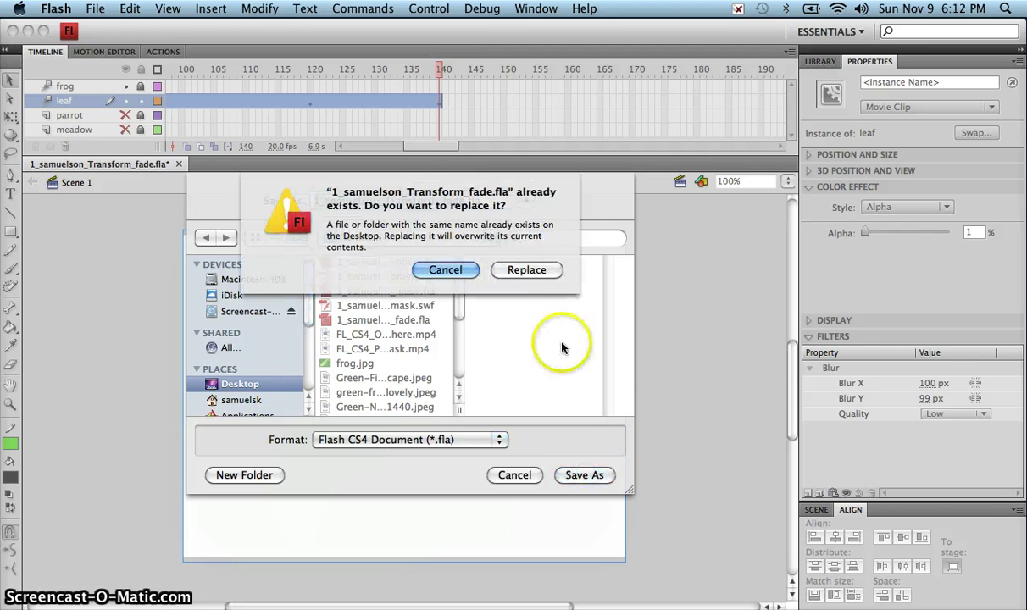
left_click(529, 270)
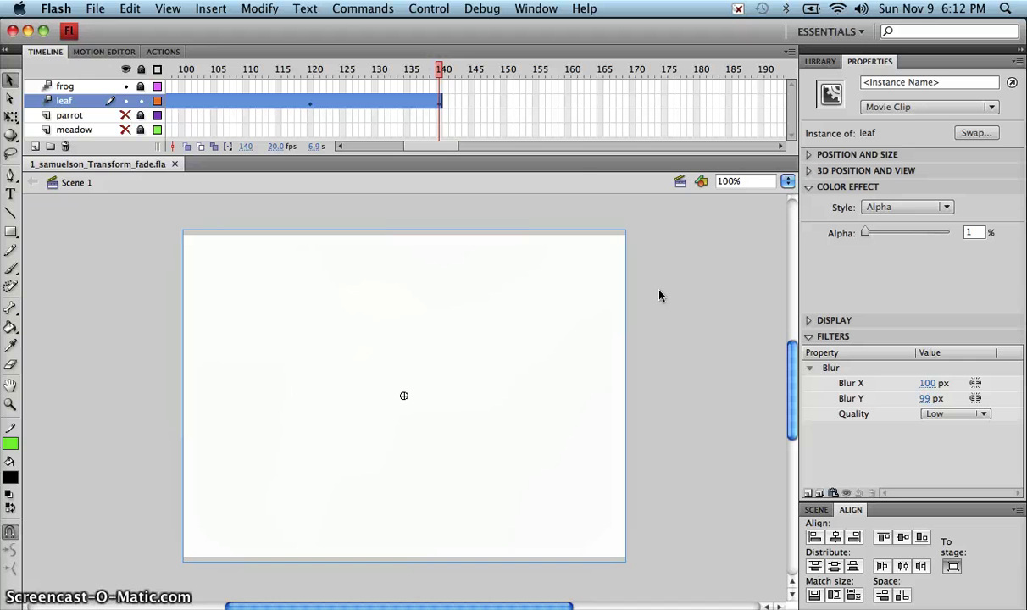
Lock the leaf layer and move the playhead to frame 120.
left_click(141, 101)
left_click(133, 100)
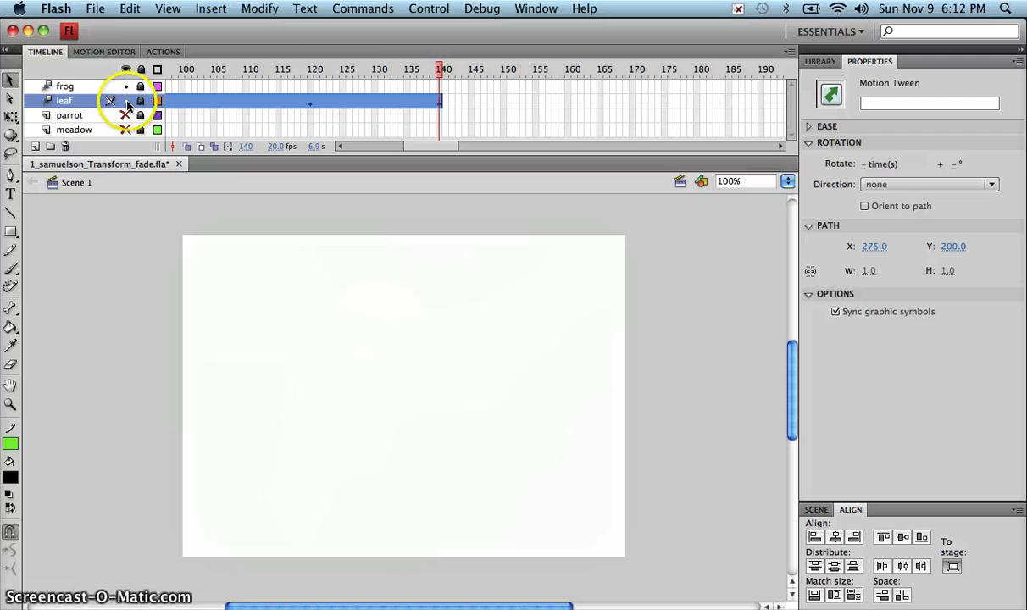
left_click(313, 68)
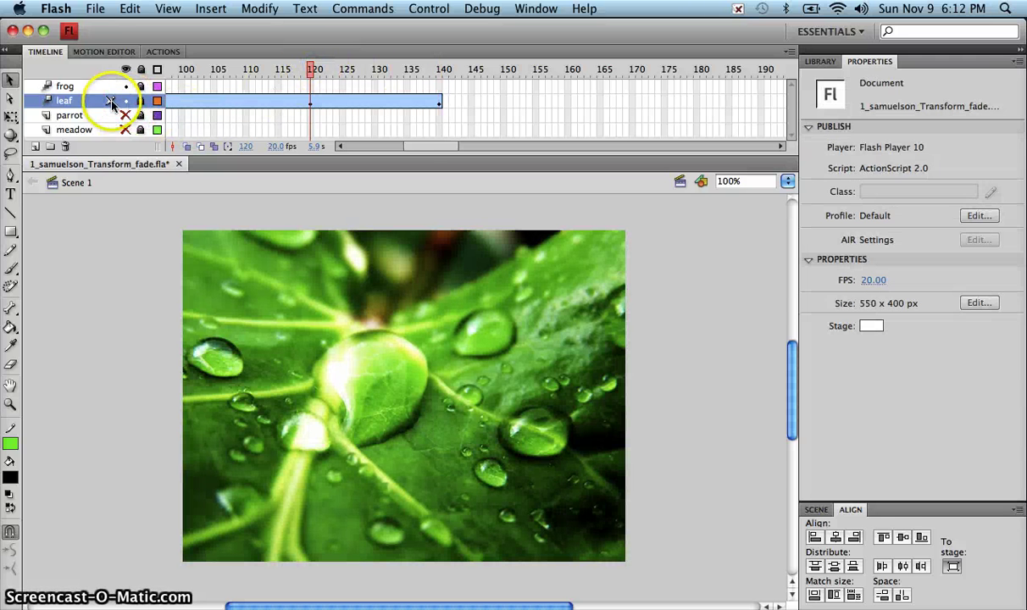
left_click_drag(421, 148, 382, 148)
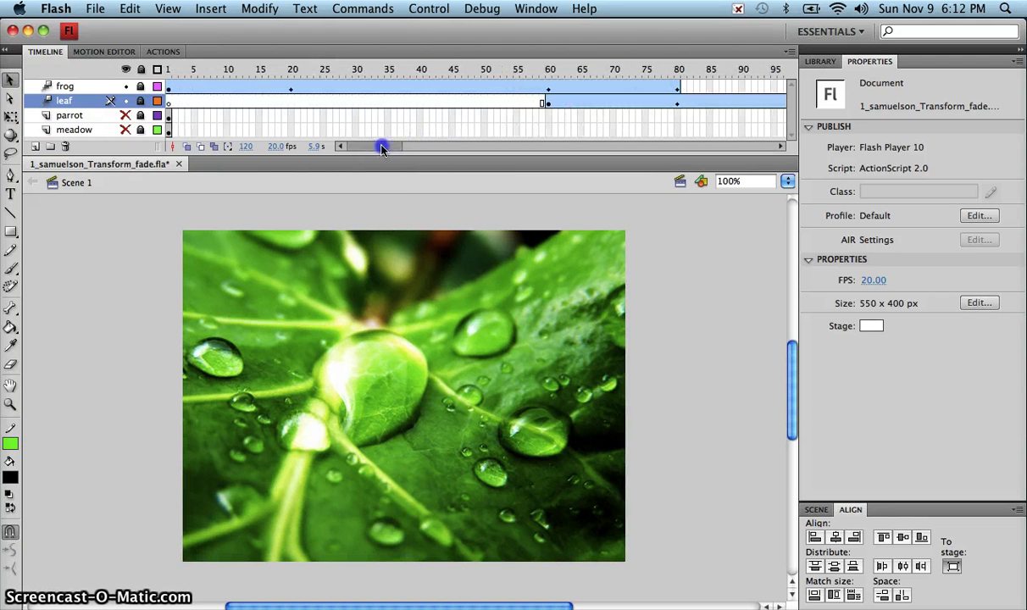